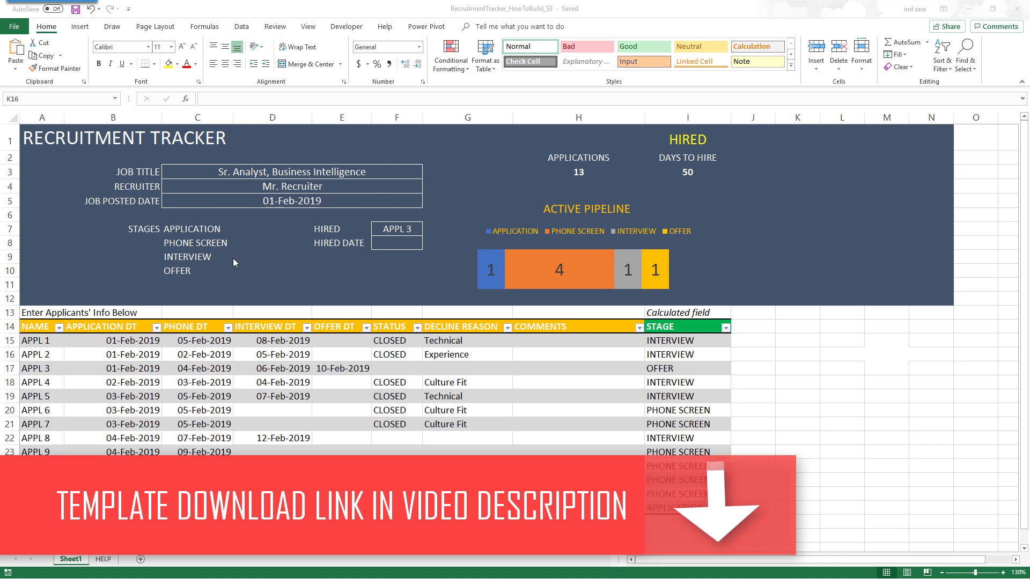
- On the HELP sheet, enter the heading '# Apps' in E3 beside the Active Count table
mouse_move(529, 288)
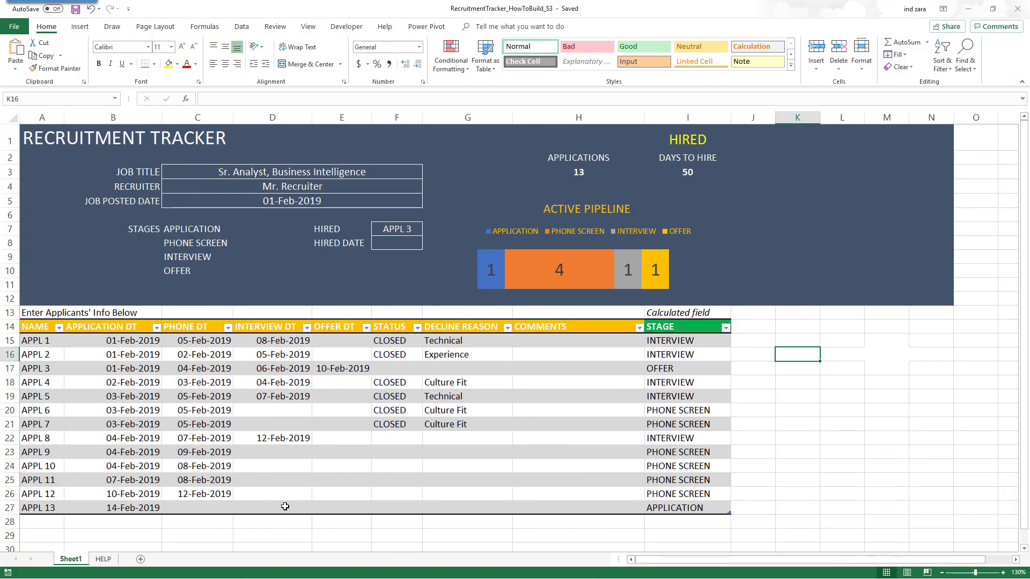
click(105, 560)
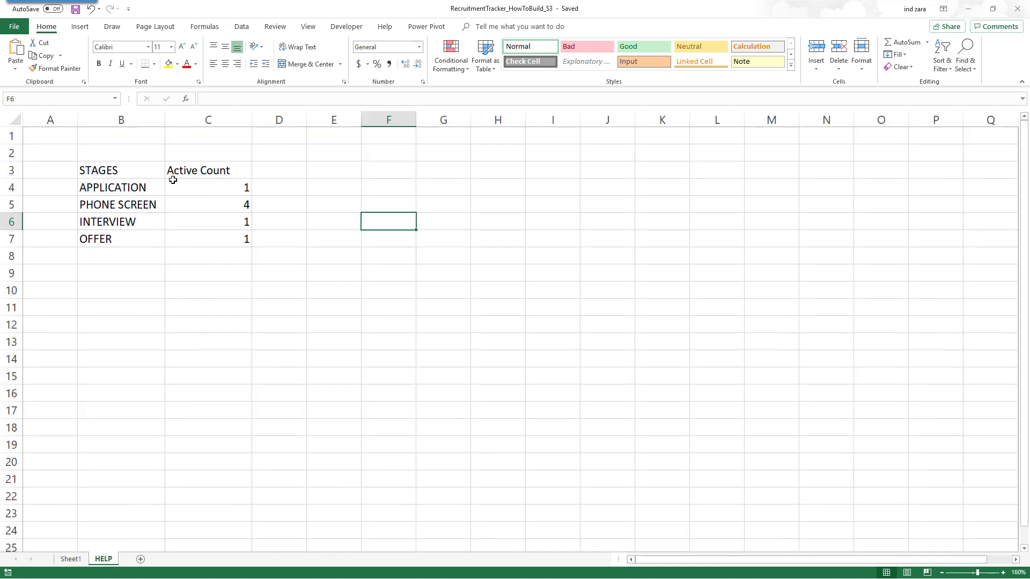
click(311, 171)
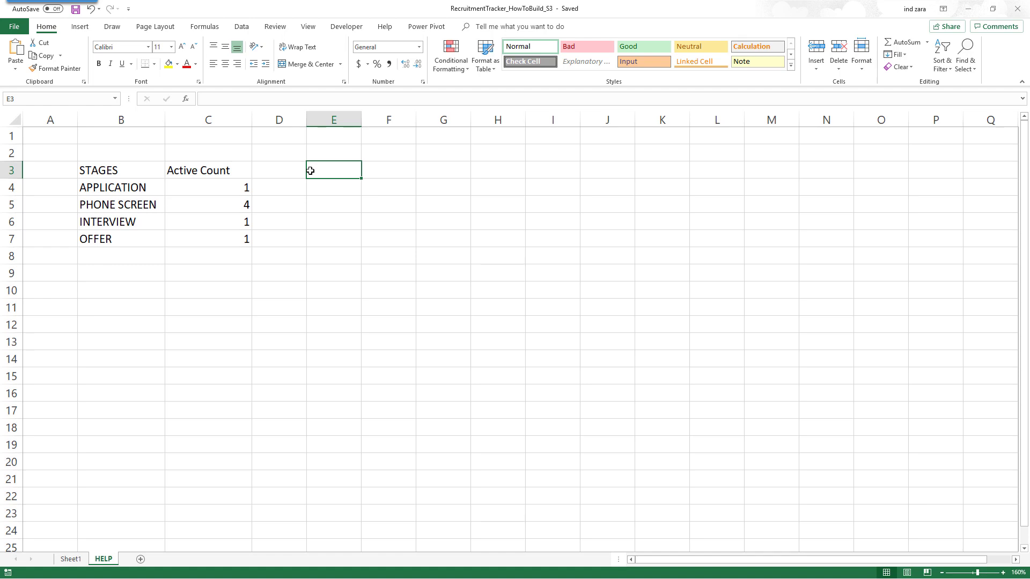
text(# Apps)
key(Return)
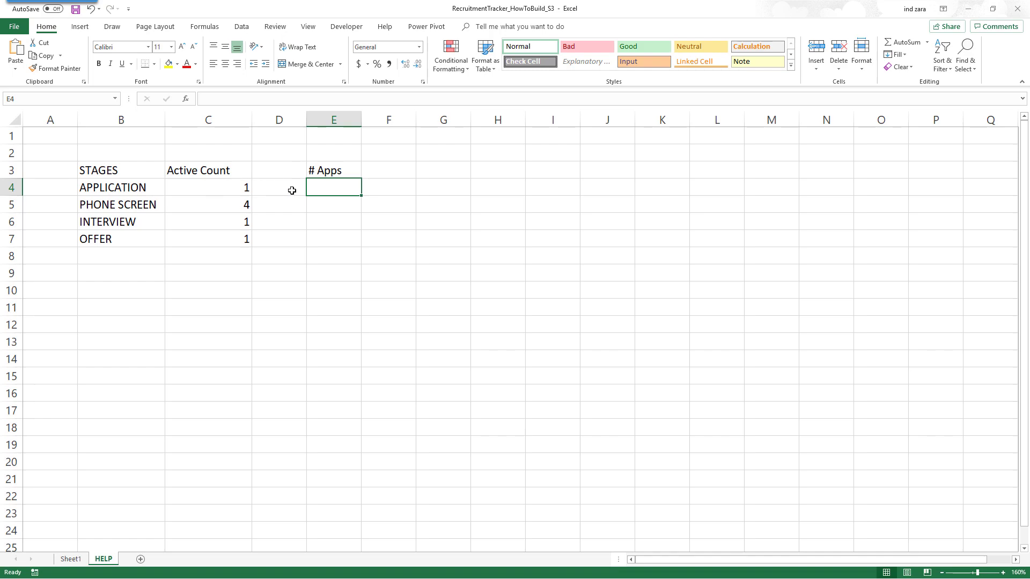
- Clear the hired applicant in F7 on the dashboard so the header reads HIRING
click(71, 559)
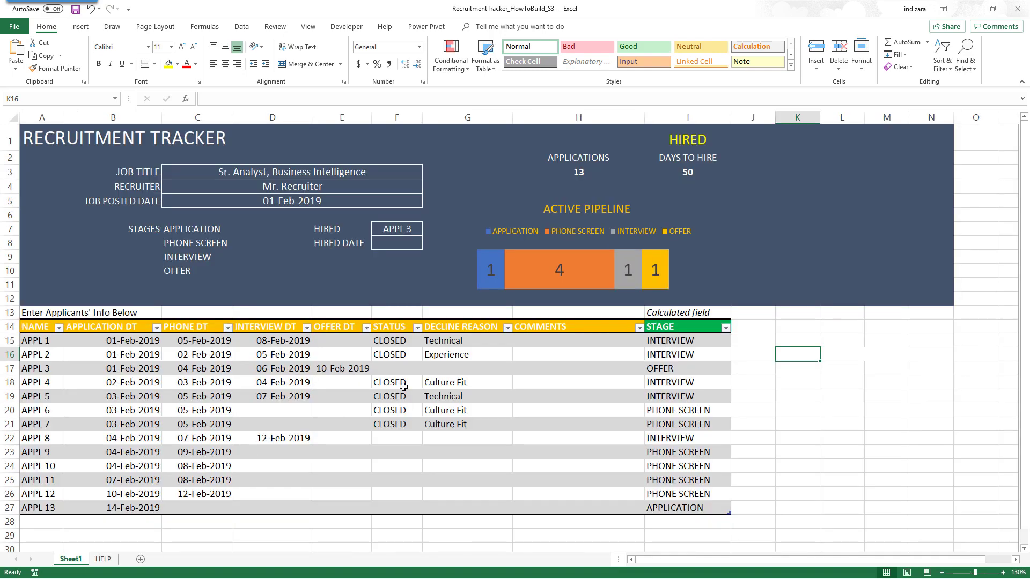
click(409, 229)
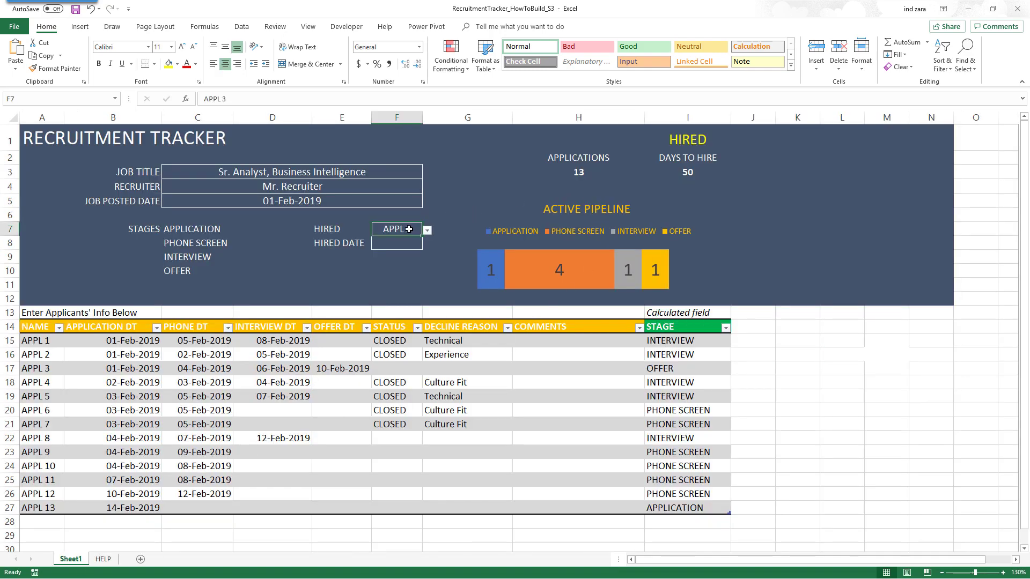
key(Delete)
click(368, 270)
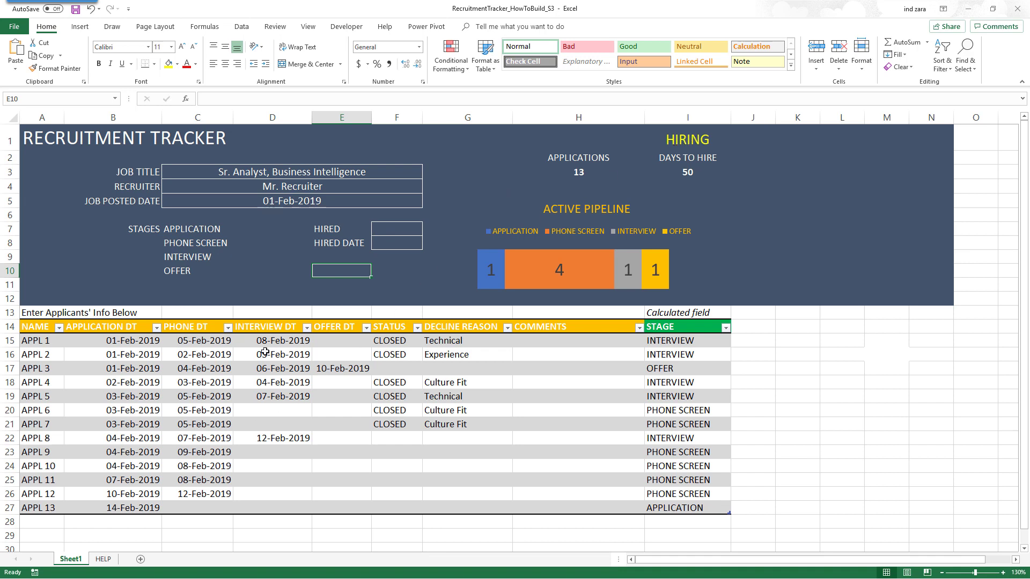
- Test F7's dropdown with APPL 3, clear it again, and return to the HELP sheet
click(418, 233)
click(427, 230)
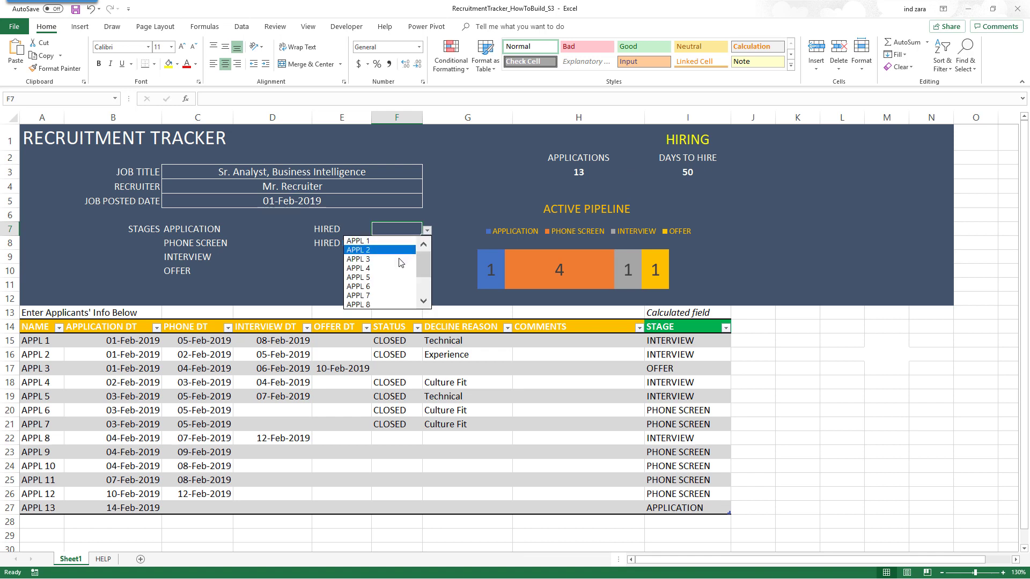
click(398, 256)
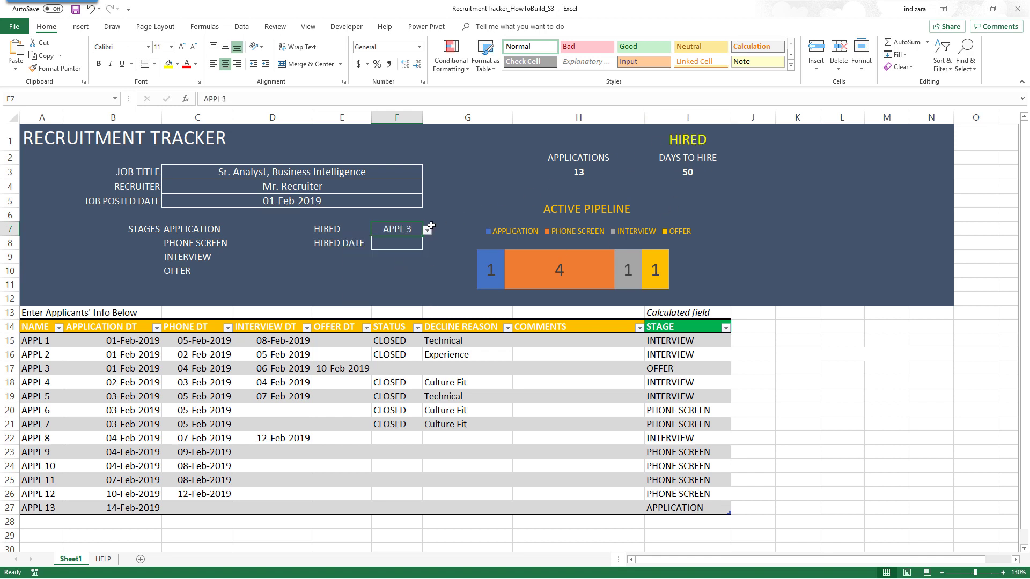
key(Delete)
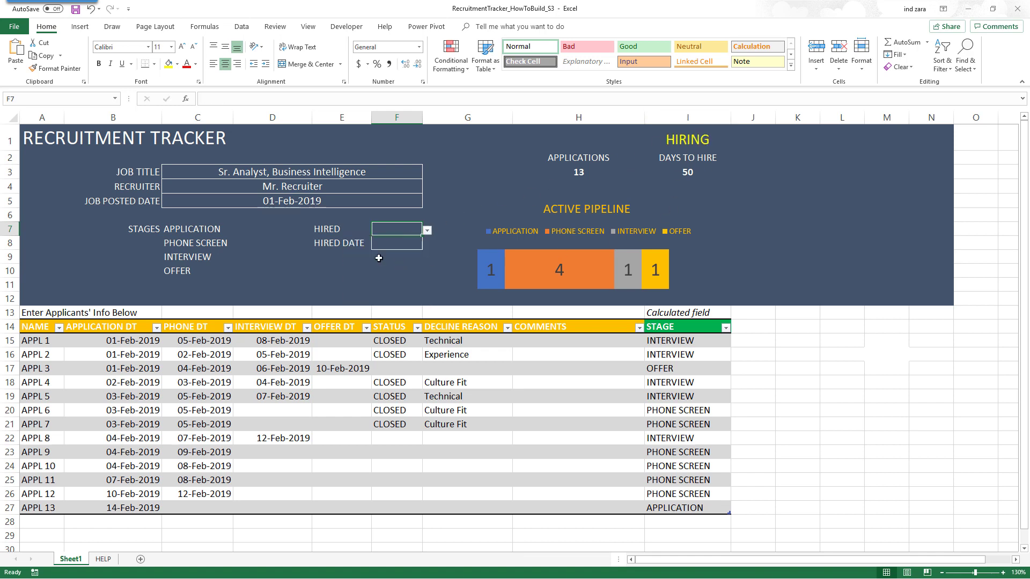
click(103, 559)
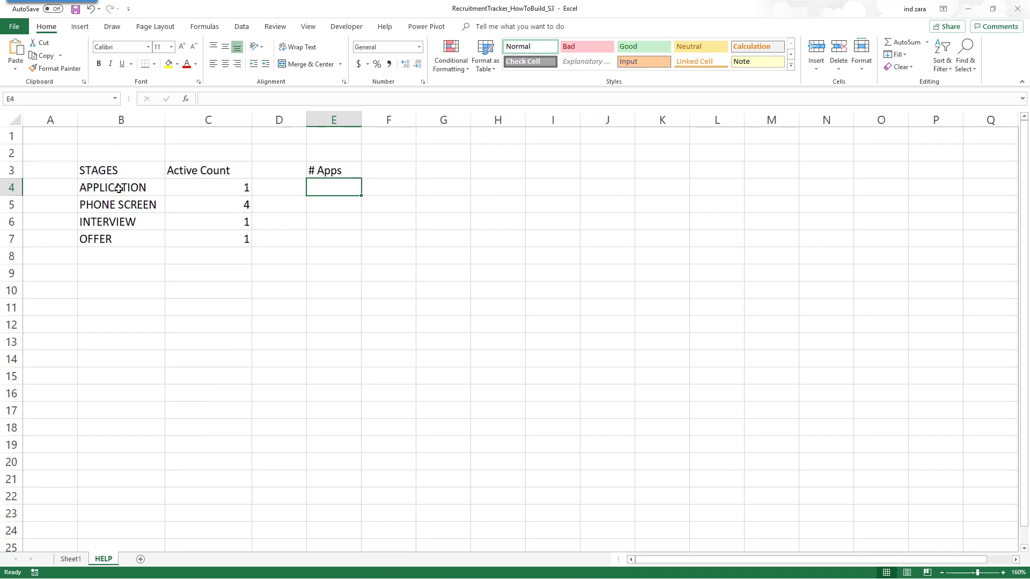
- Enter =COUNTIFS(T_APPS[STAGE],B4) in E4 to count applications reaching the APPLICATION stage
text(=countifs()
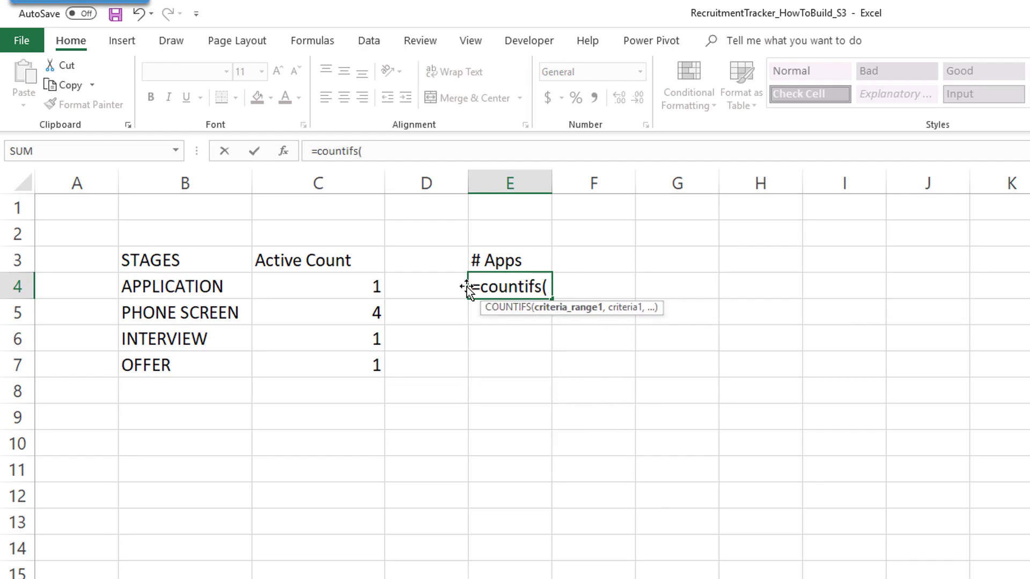
text(T_APPS[)
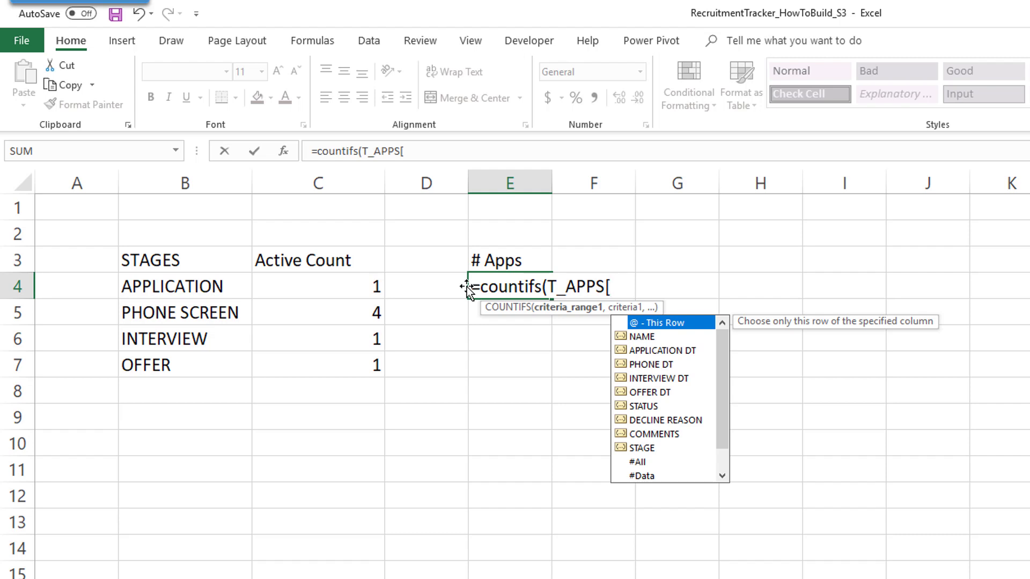
text(STAT)
key(BackSpace)
key(BackSpace)
key(BackSpace)
key(BackSpace)
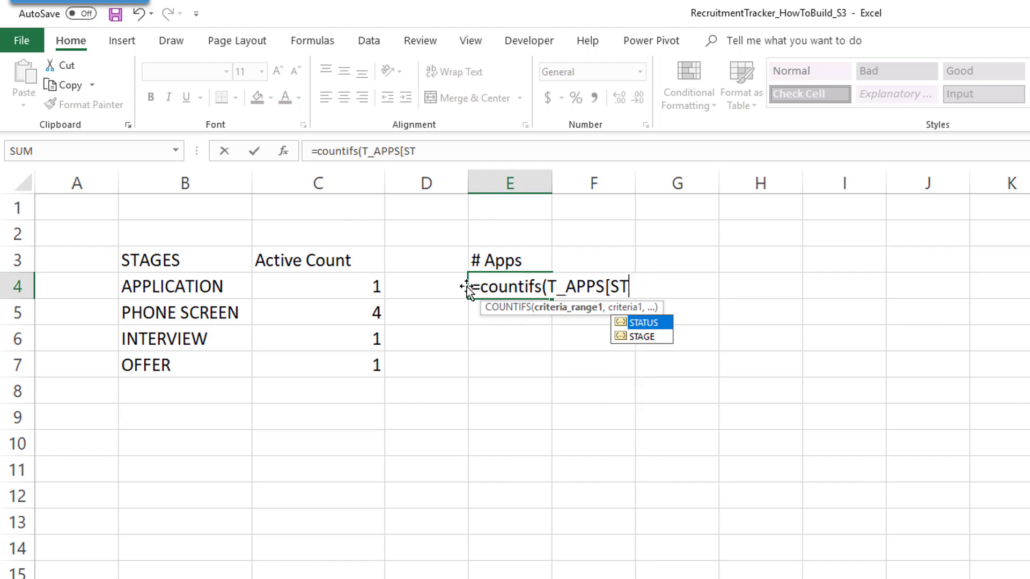
text(STAGE])
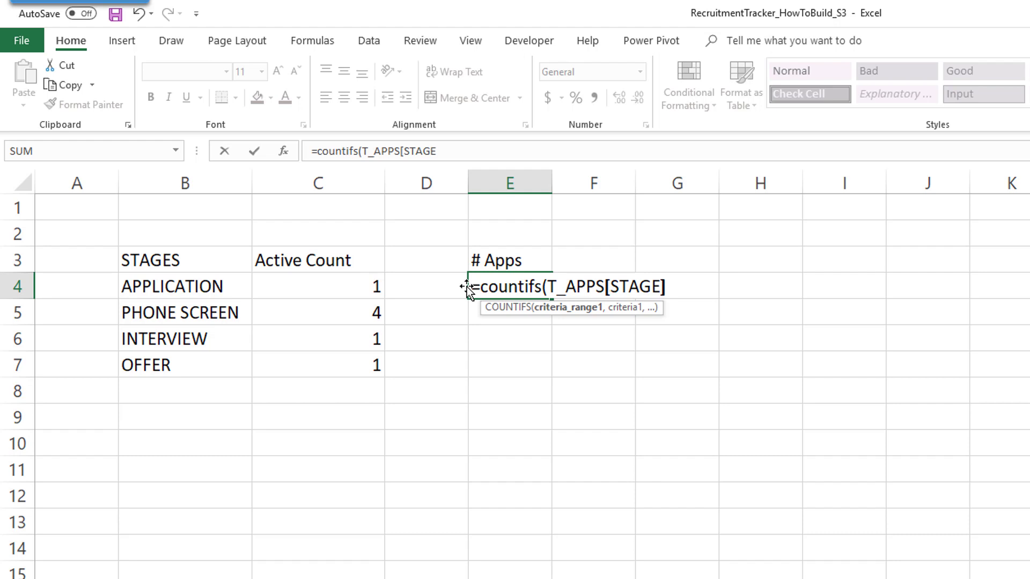
text(,)
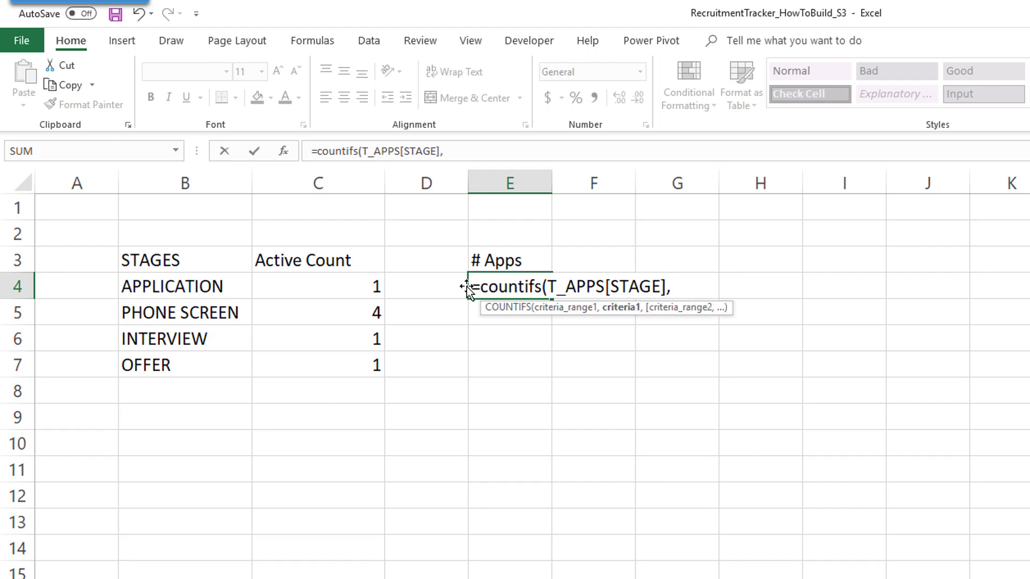
click(198, 288)
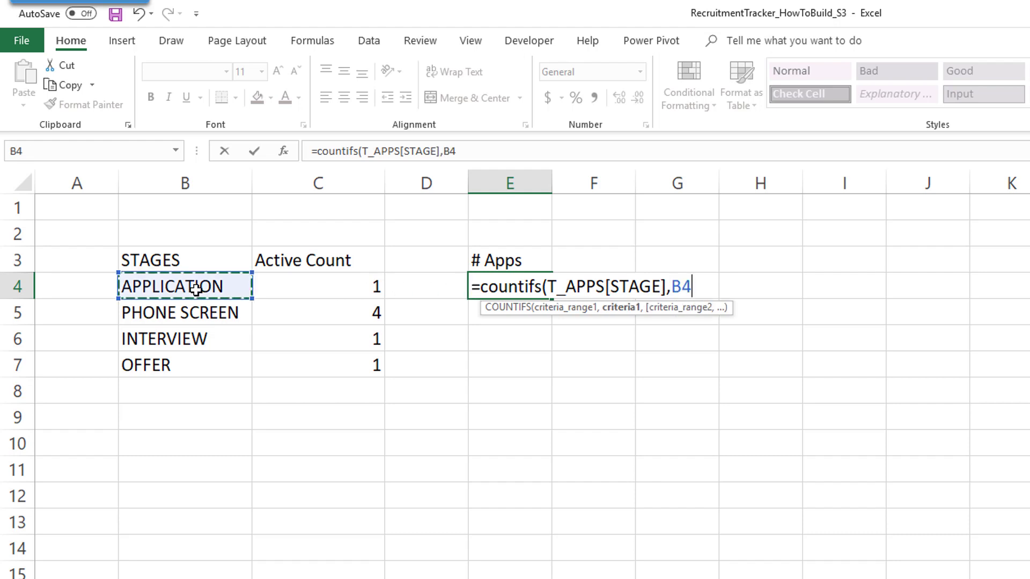
click(468, 156)
text())
key(Return)
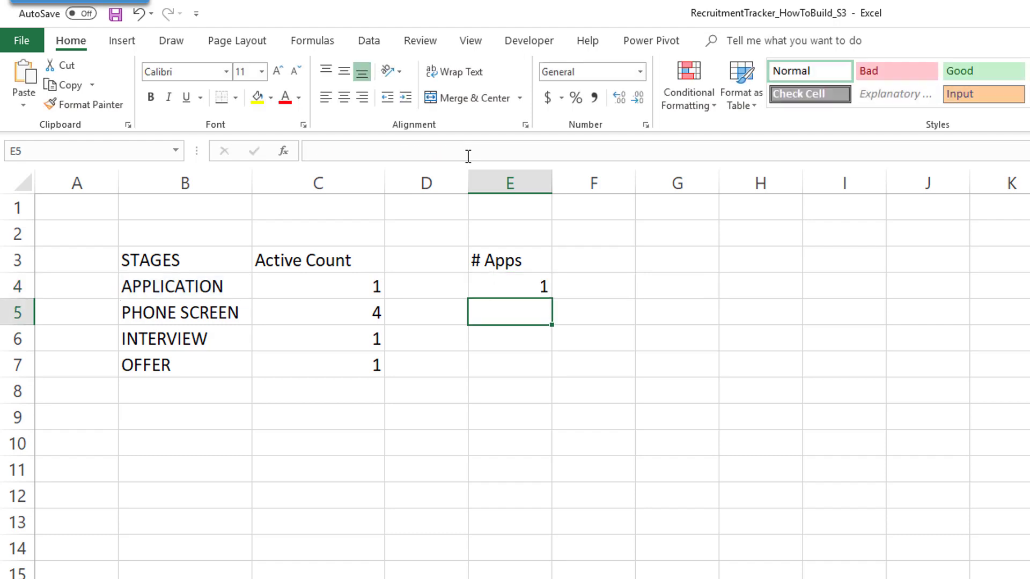
- Fill the count formula down to E7, giving 1, 6, 5, 1, and review the results
key(Up)
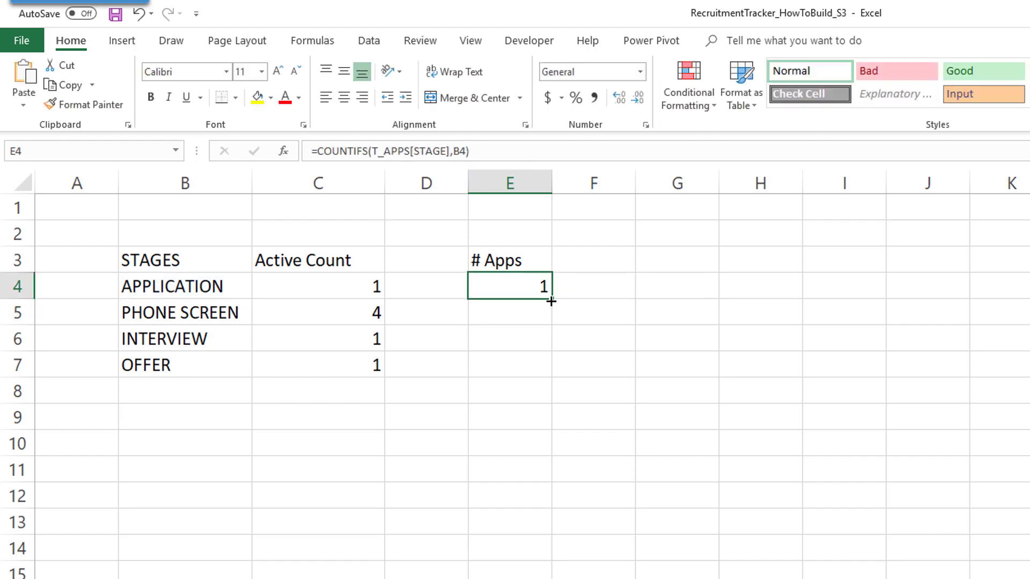
drag(551, 302, 548, 375)
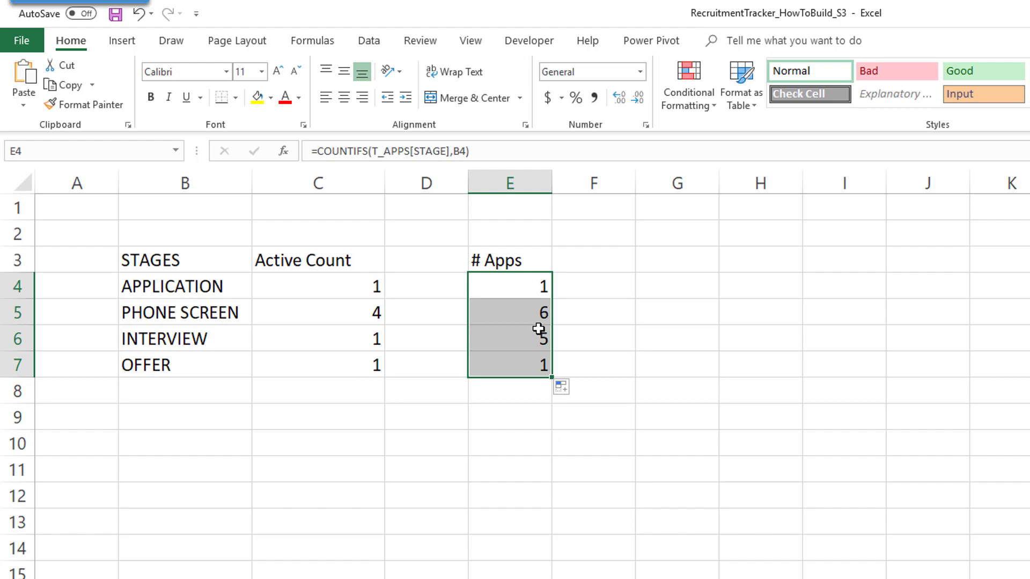
key(shift+Up)
click(529, 285)
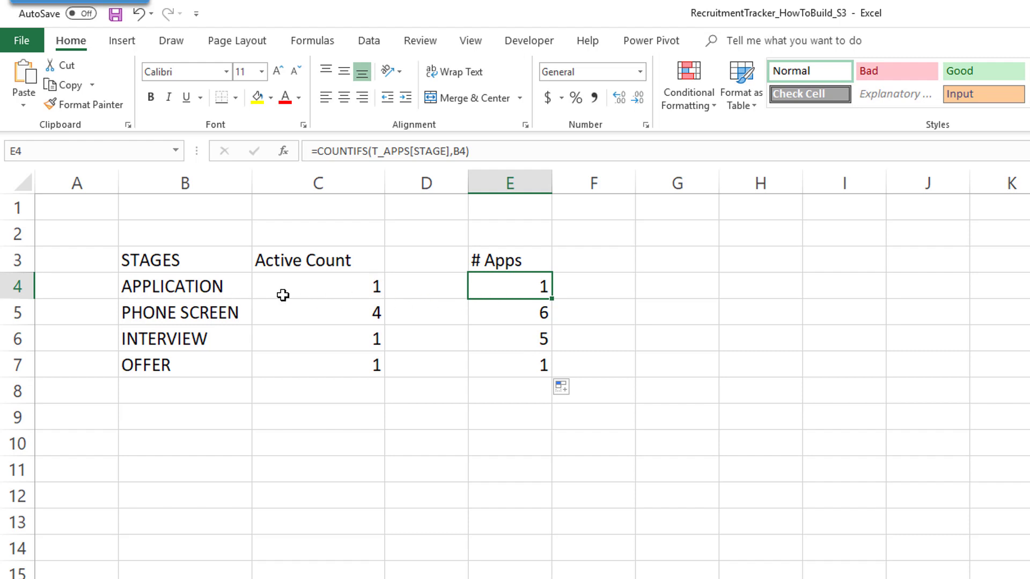
click(519, 317)
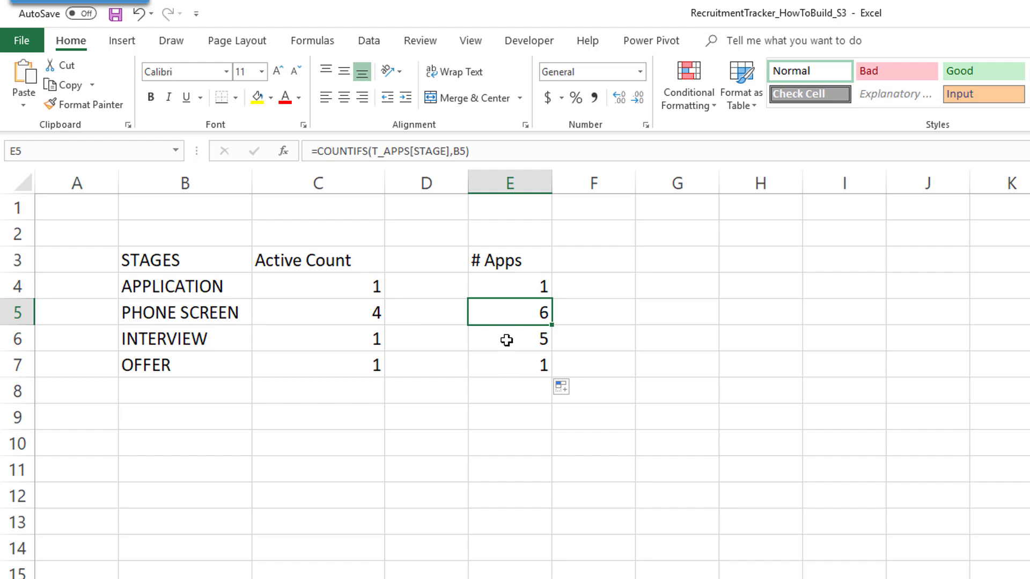
click(502, 291)
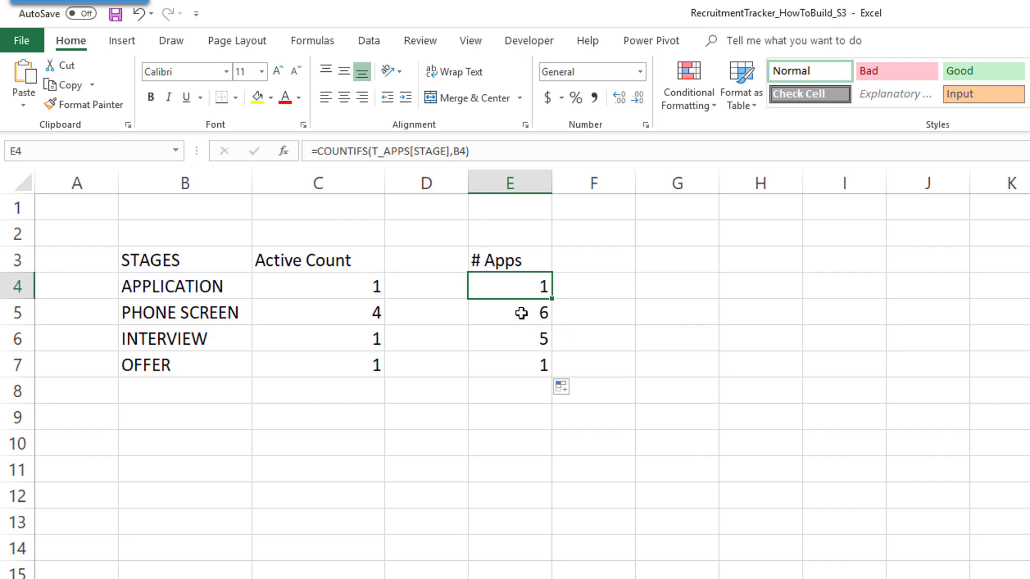
drag(520, 288, 520, 359)
click(521, 286)
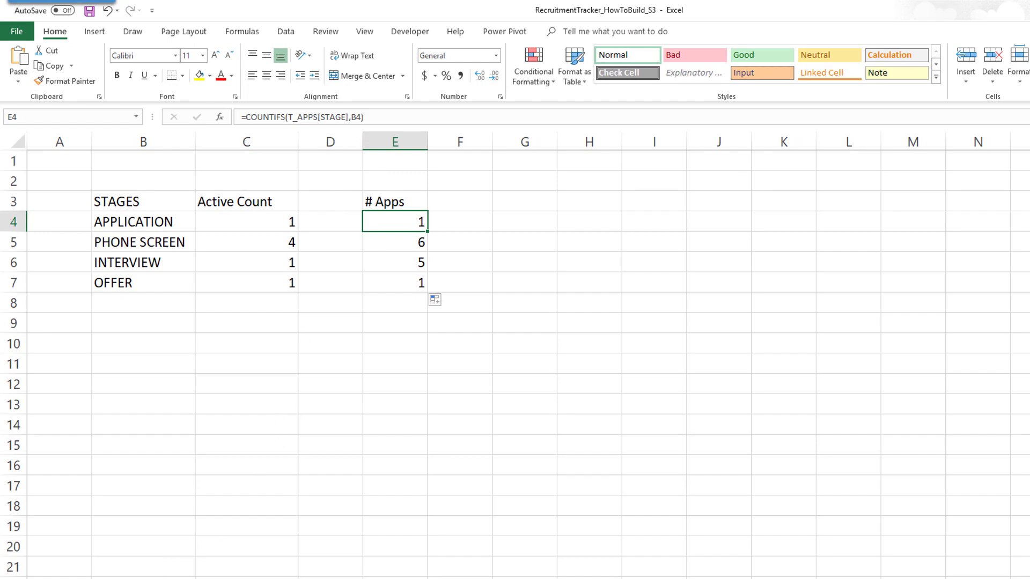
- On the tracker, check the CLOSED STATUS entries for APPL 1–2 and APPL 4–7
key(ctrl+Page_Up)
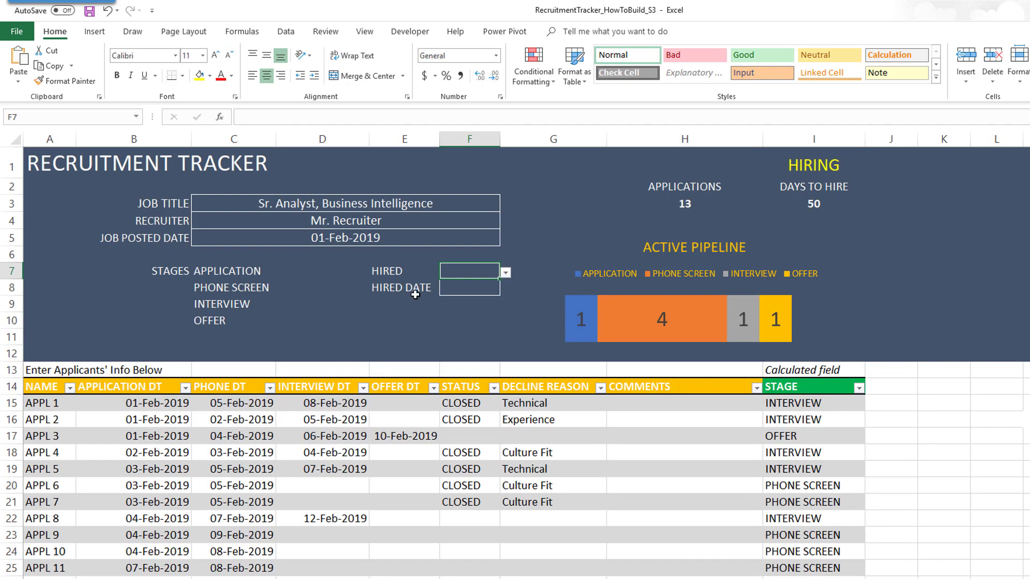
click(505, 274)
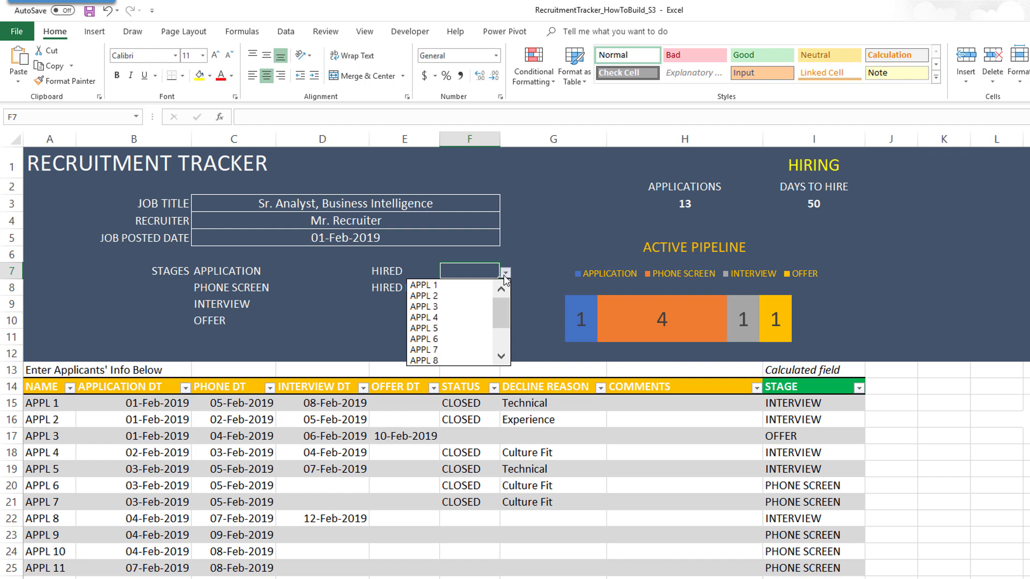
click(505, 274)
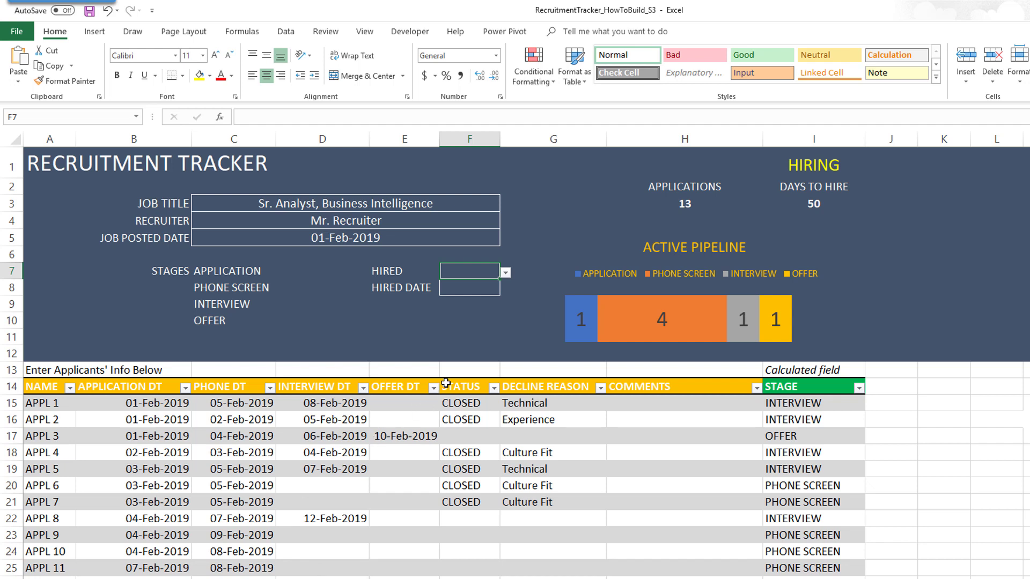
drag(469, 405, 472, 413)
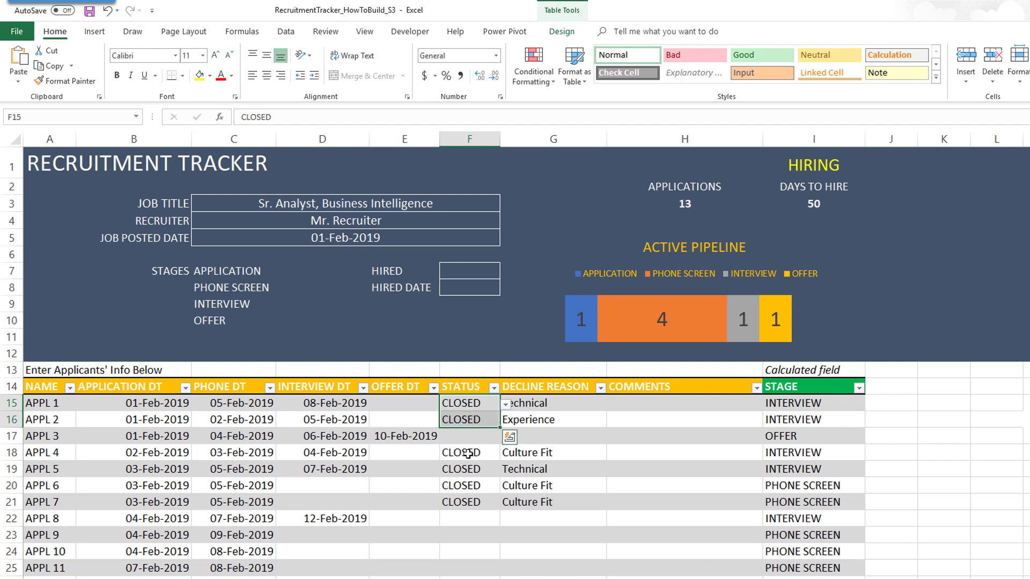
drag(468, 453, 470, 498)
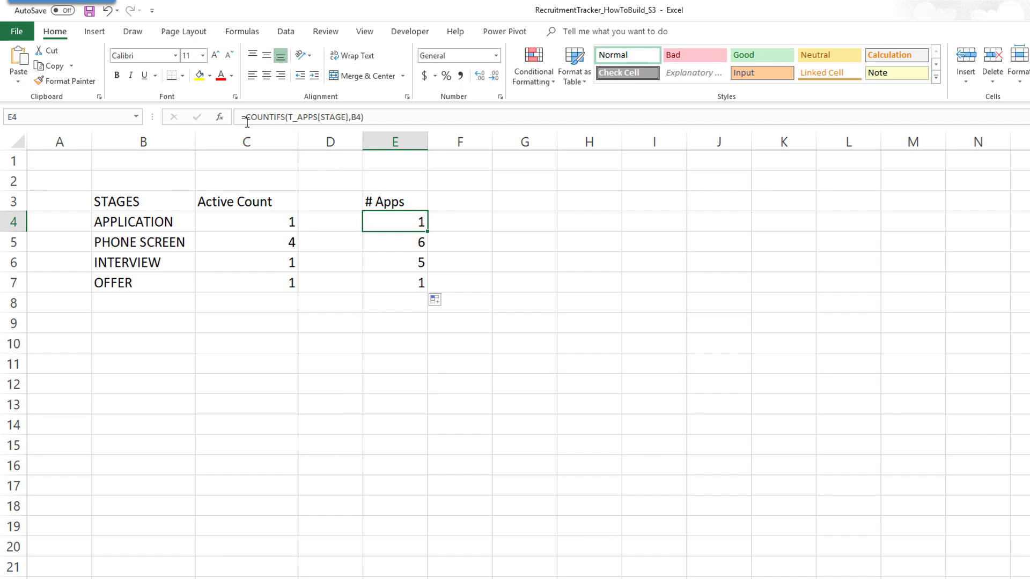
- Wrap E4's COUNTIFS in an IF testing whether Sheet1!$I$1 equals "HIRED"
click(245, 119)
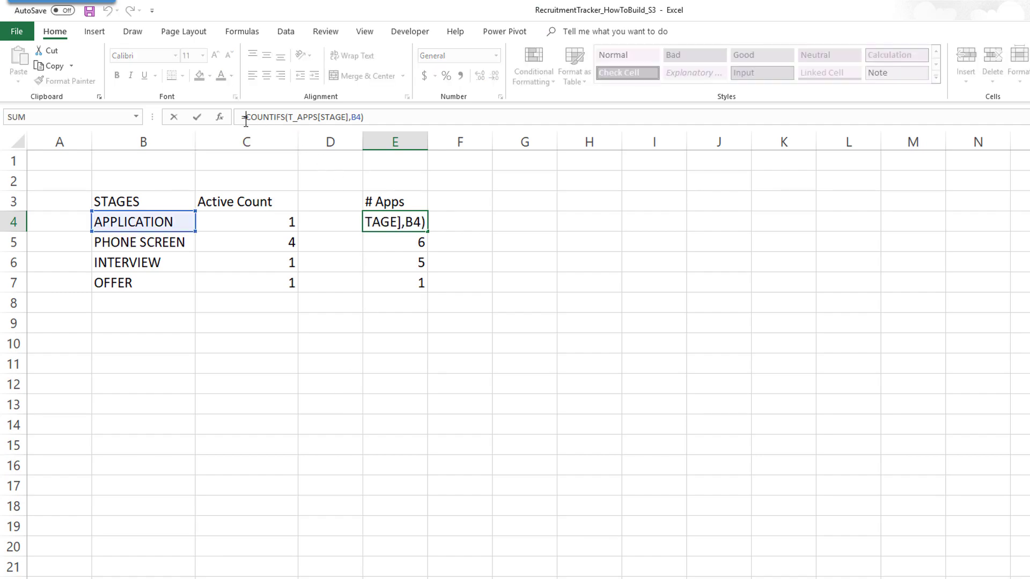
text(IF()
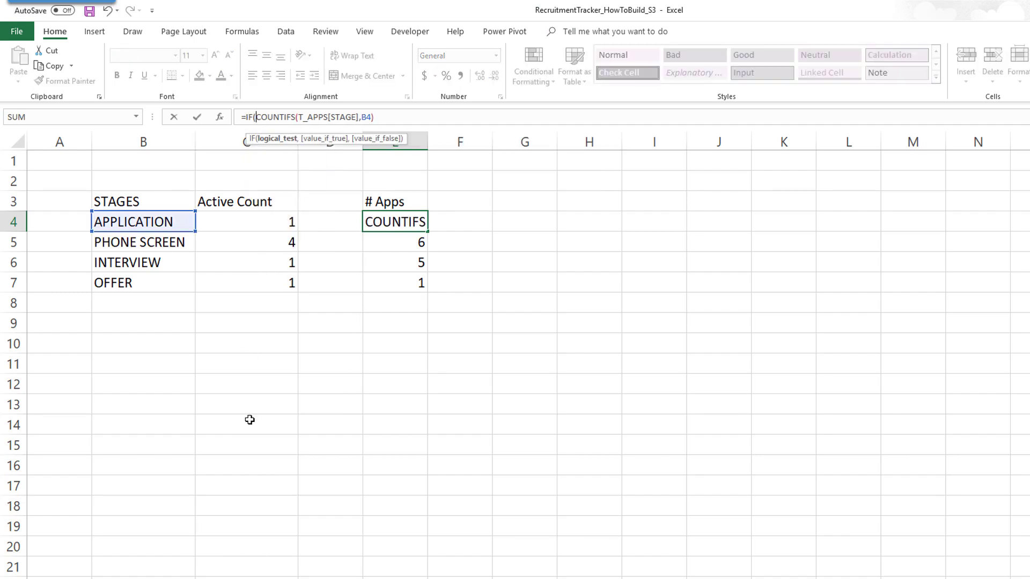
key(ctrl+Page_Up)
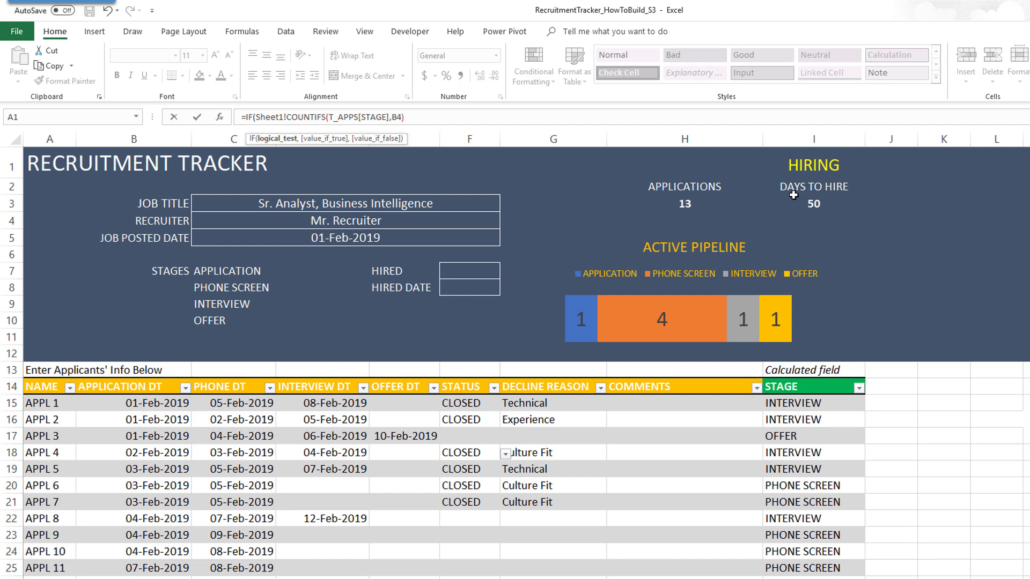
click(805, 167)
text(=")
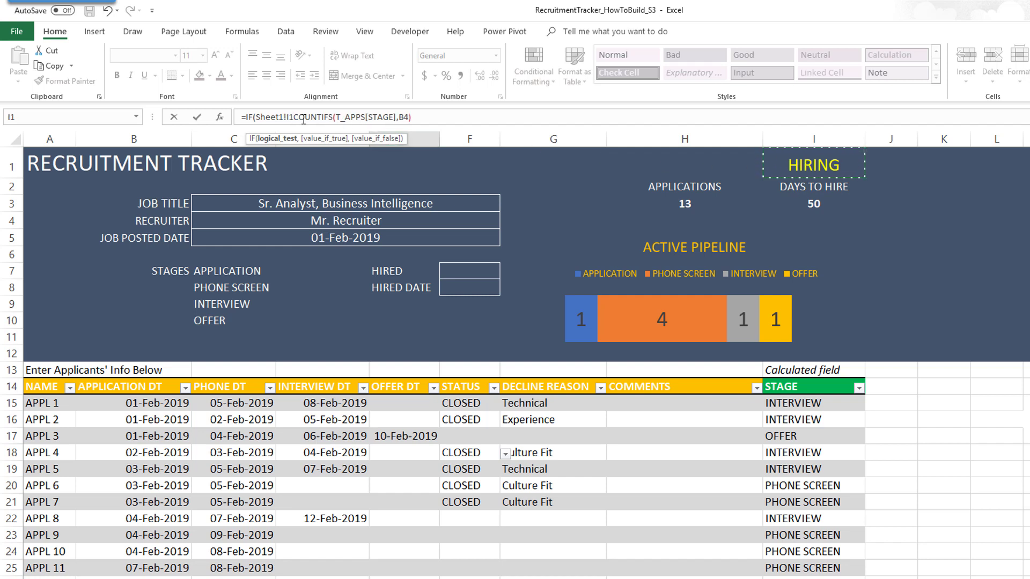
text(HIRING",)
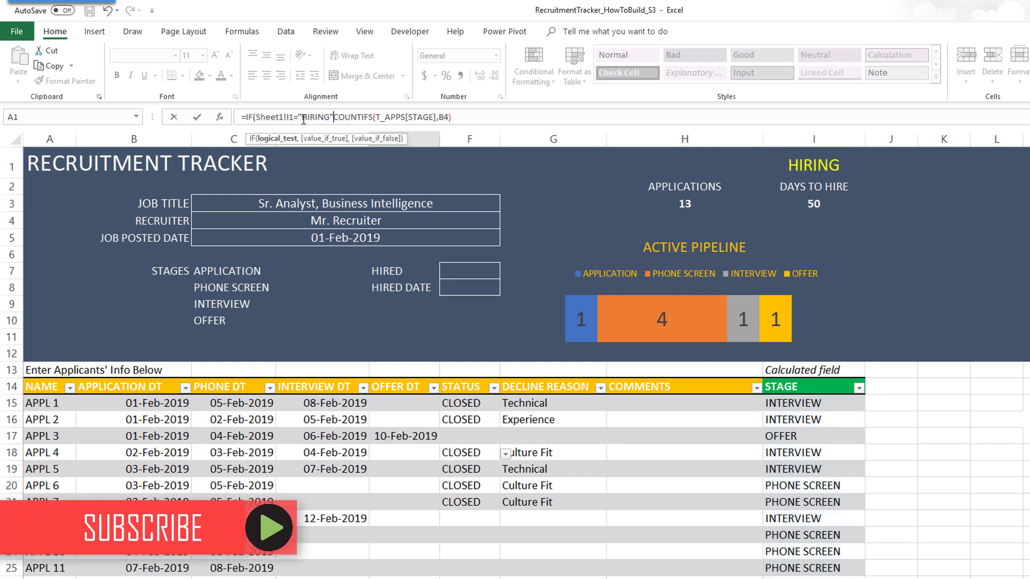
click(294, 117)
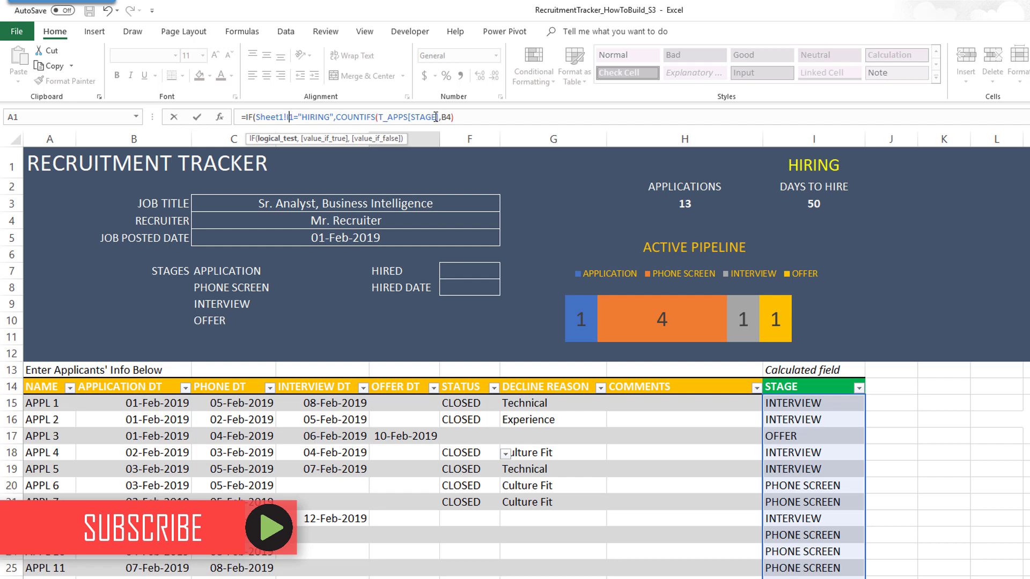
key(F4)
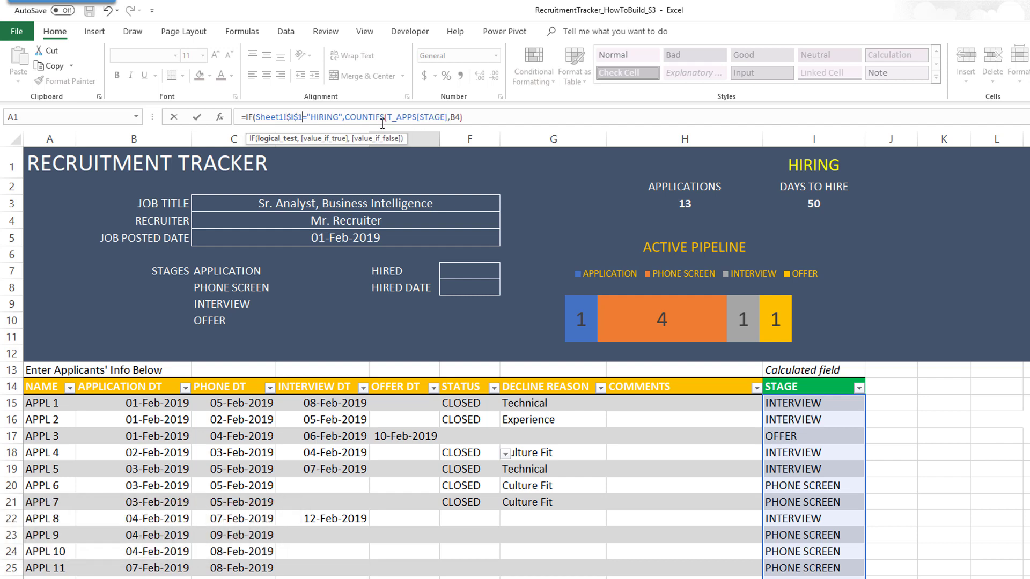
click(341, 117)
key(BackSpace)
key(BackSpace)
key(BackSpace)
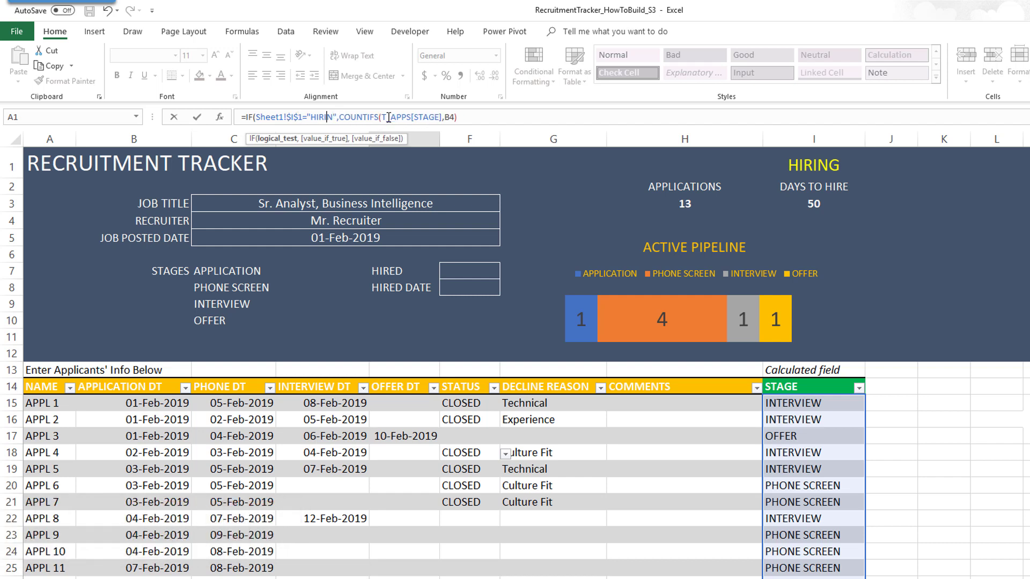
text(ED)
- Add the else branch COUNTIFS(T_APPS[STAGE],B4,T_APPS[STATUS],"Closed") so E4 returns 0
click(477, 118)
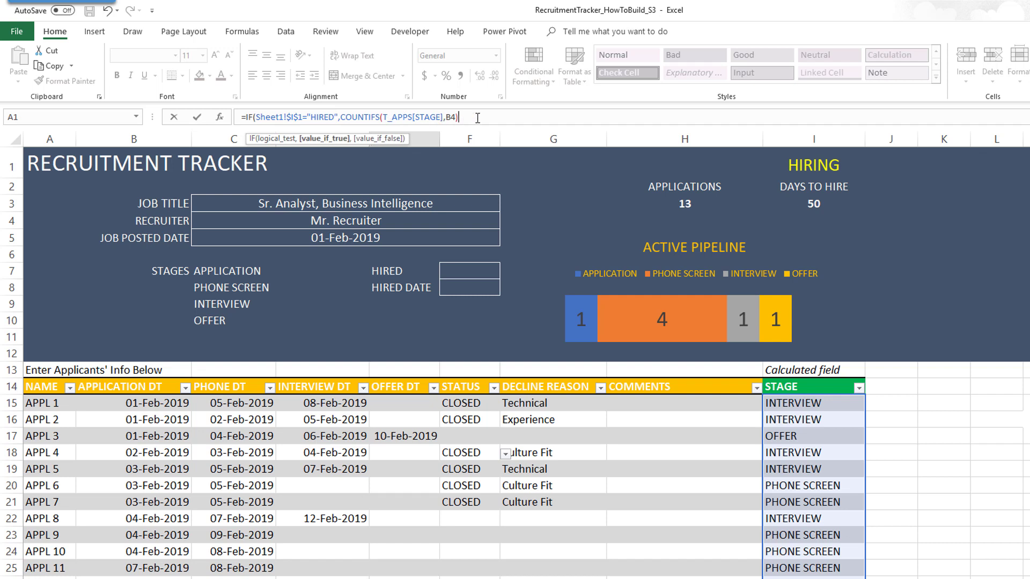
text(,COUNTIFS()
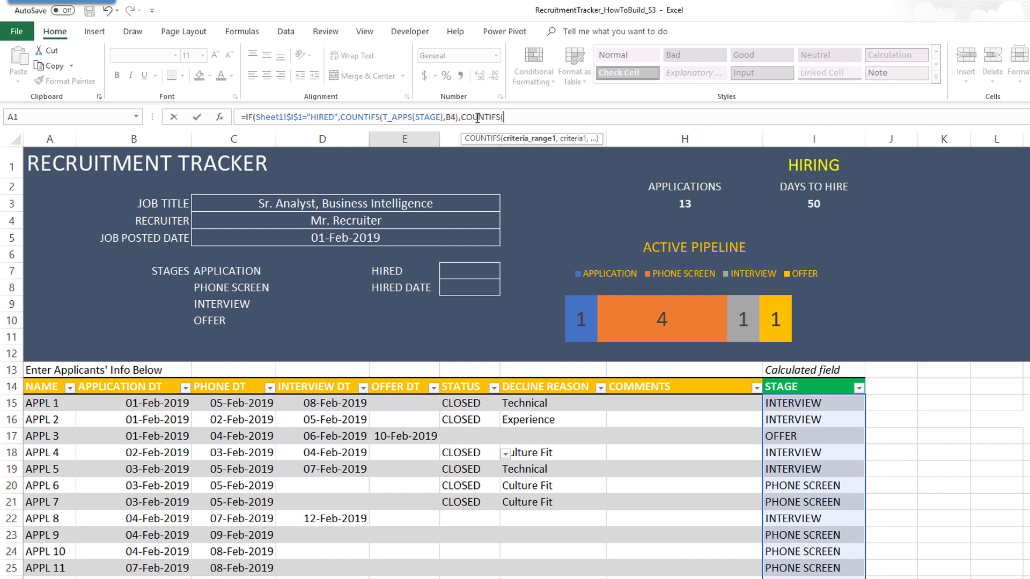
text(T_APPS[STA)
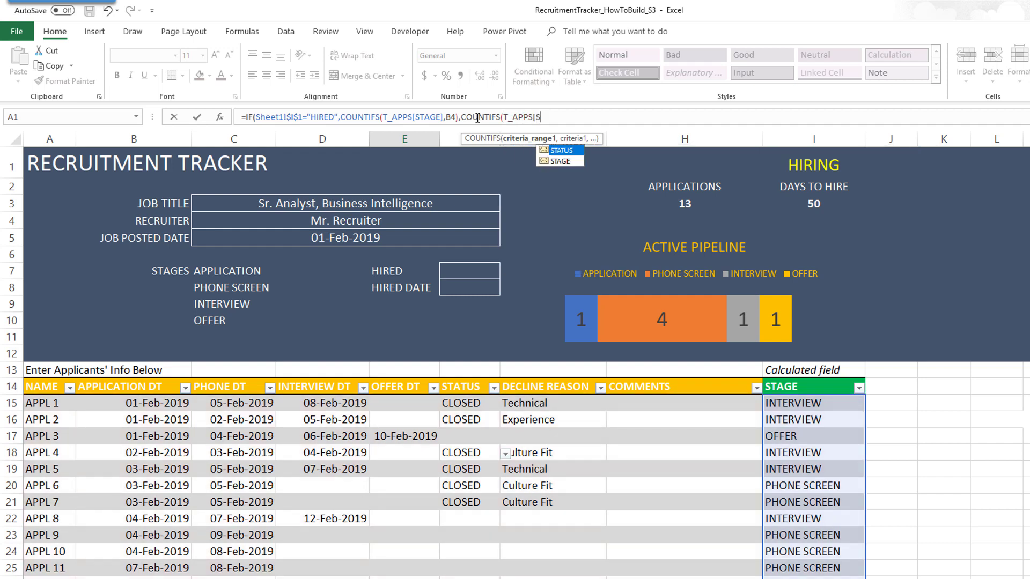
text(GE],)
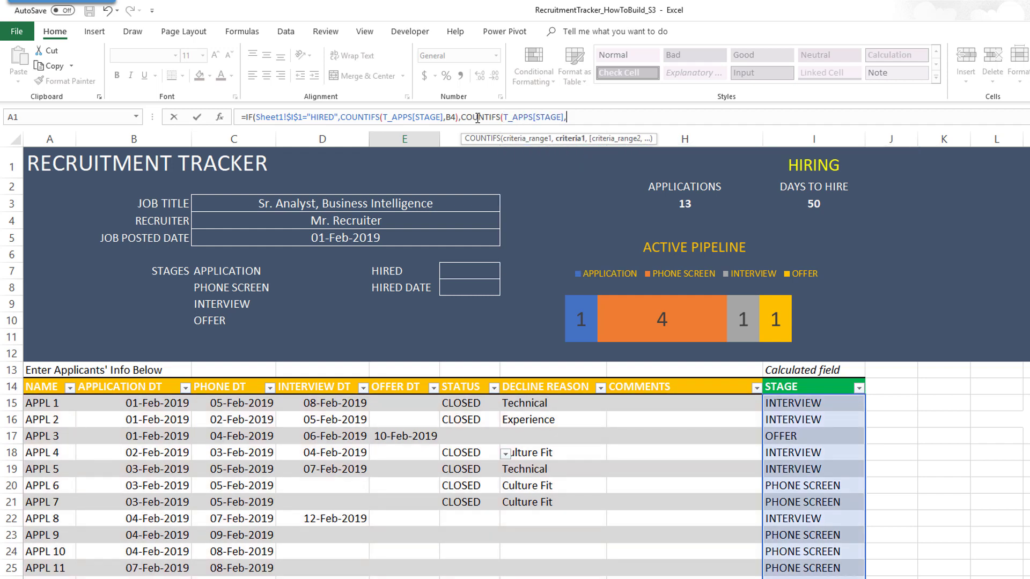
text(B4,)
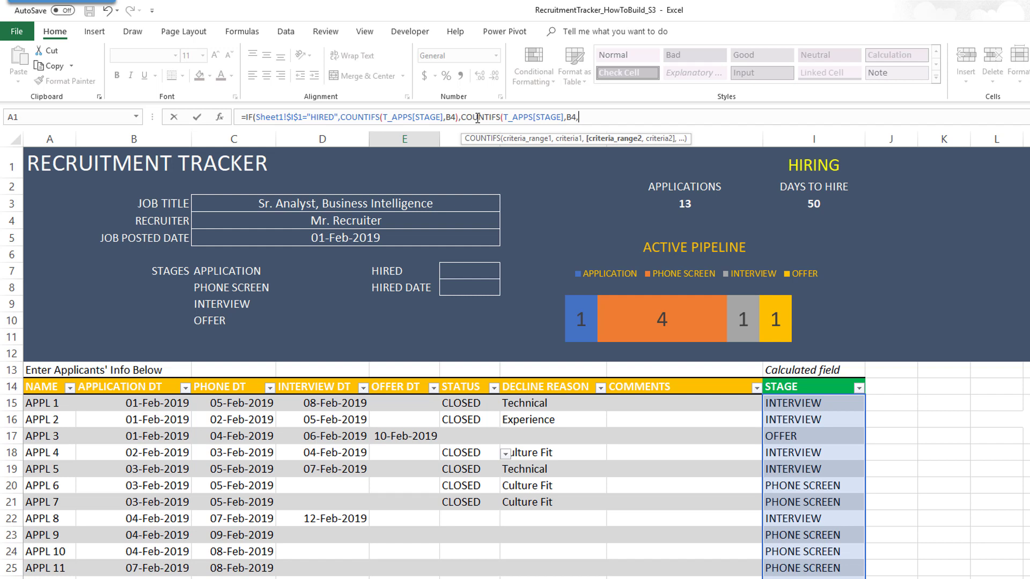
text(T_APPS)
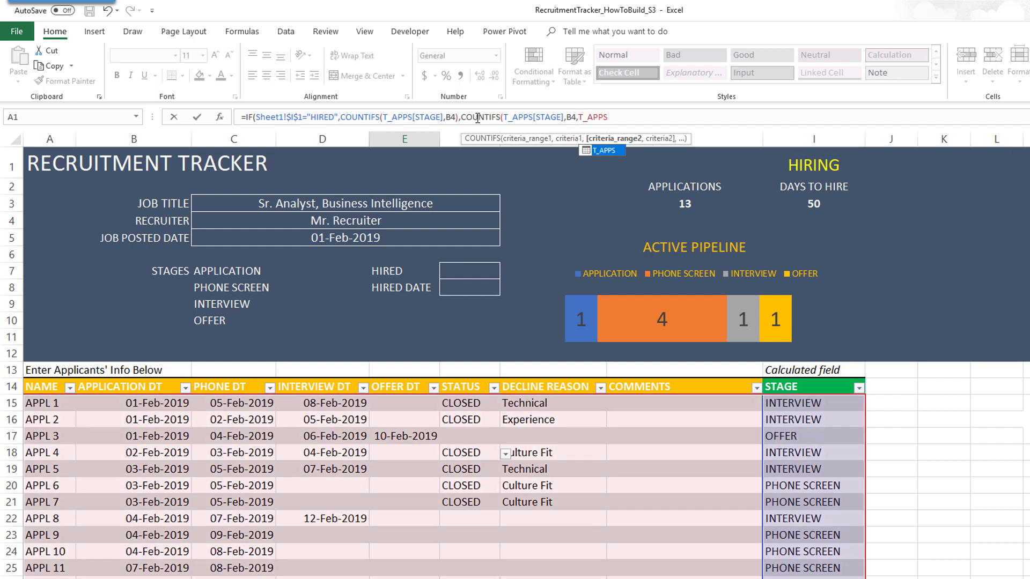
text([)
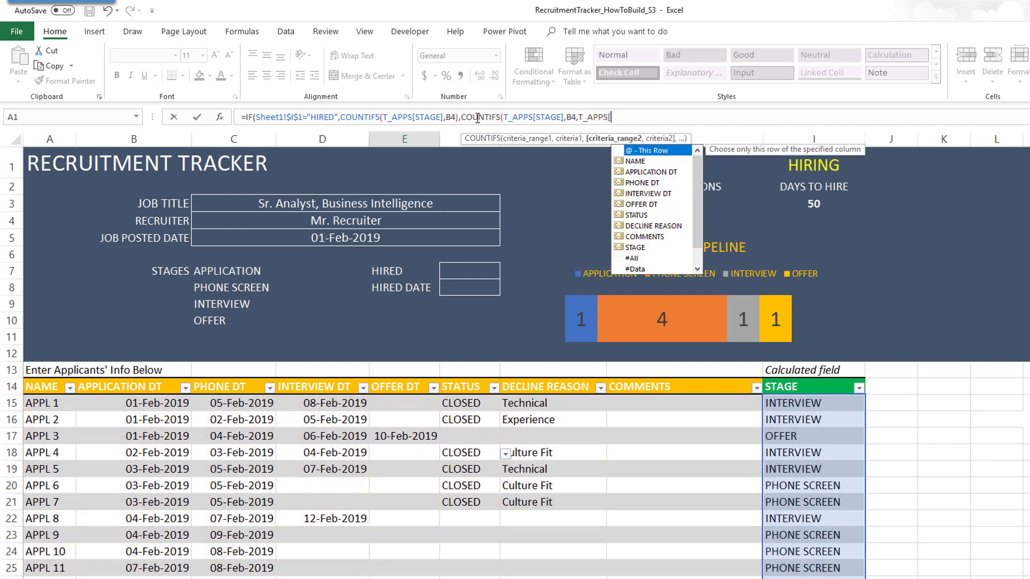
text(STATUS],)
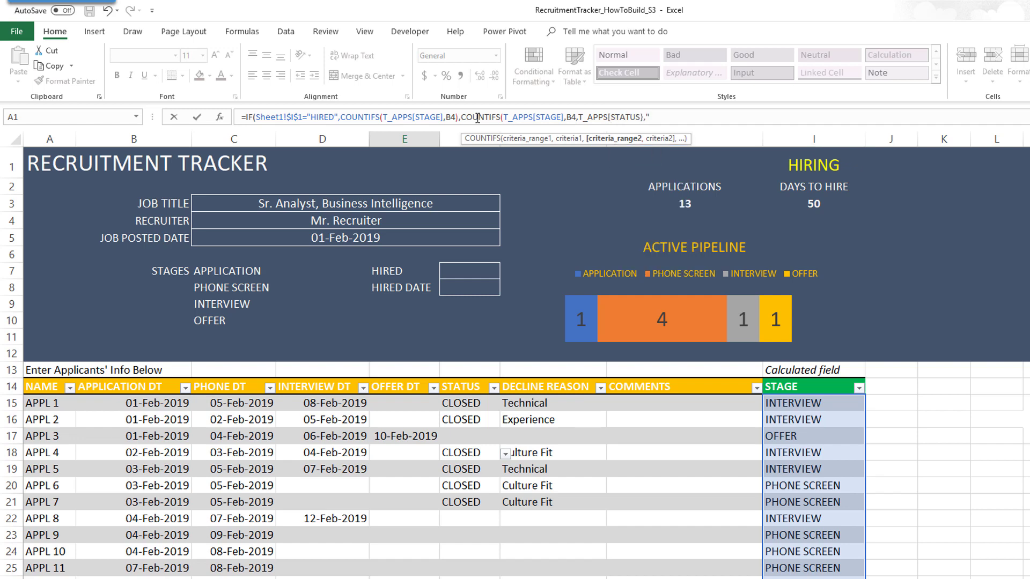
text("Closed"))
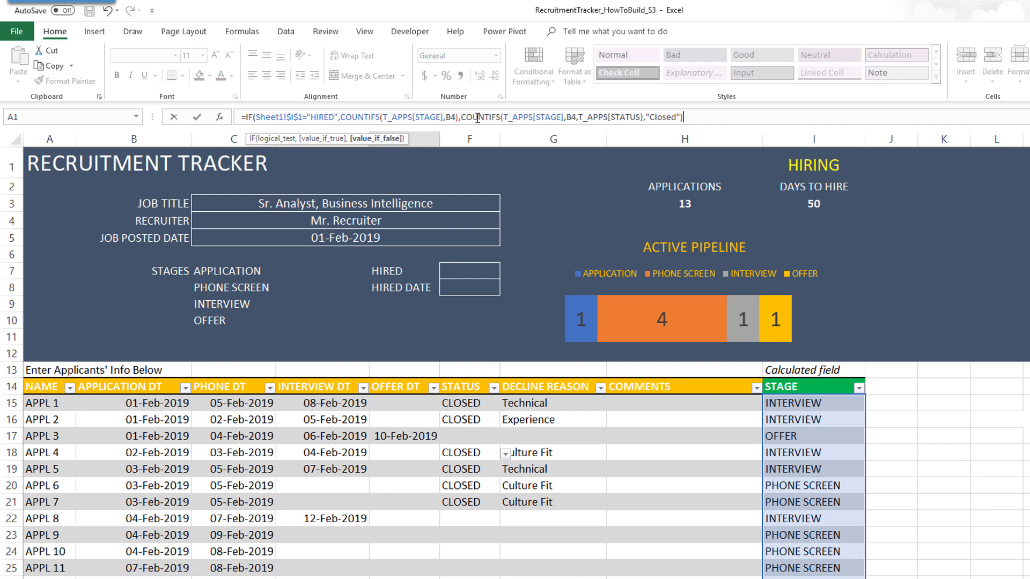
text())
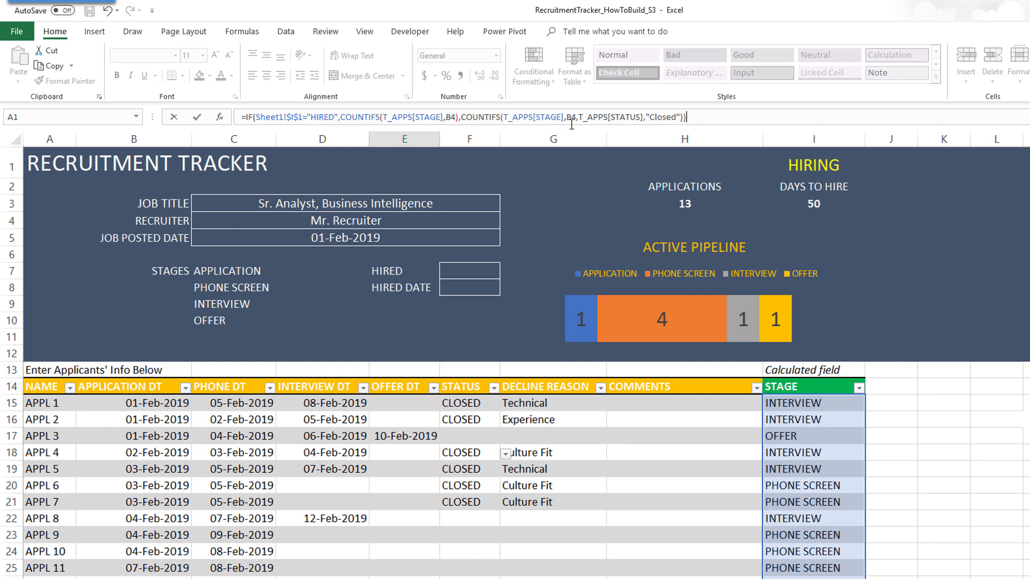
click(644, 118)
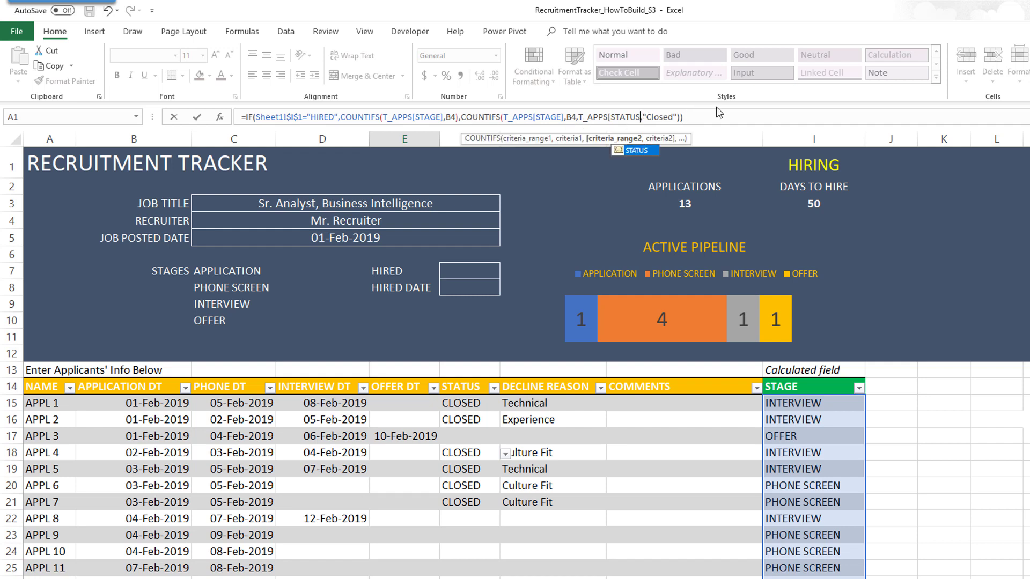
key(Right)
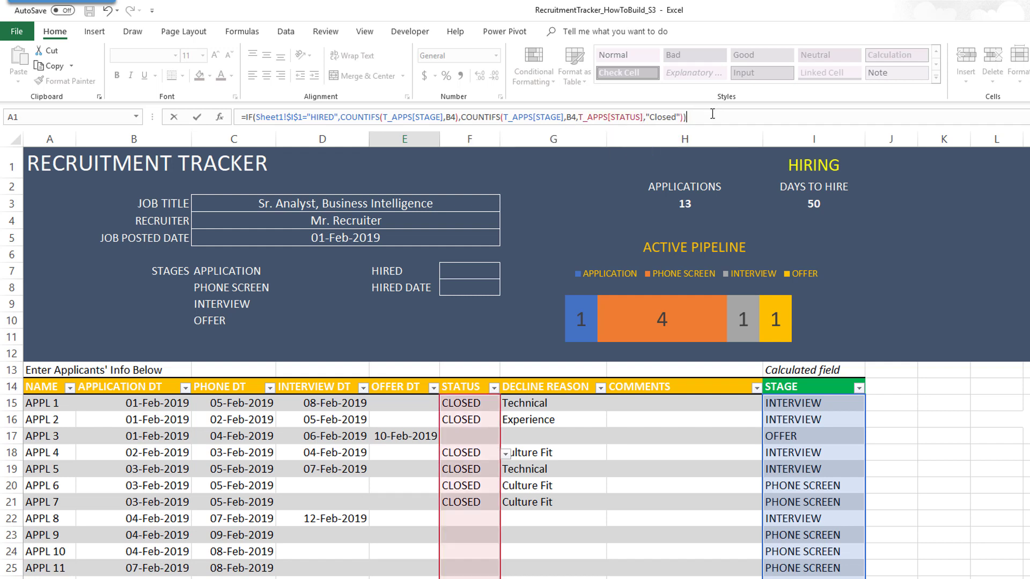
key(End)
key(Return)
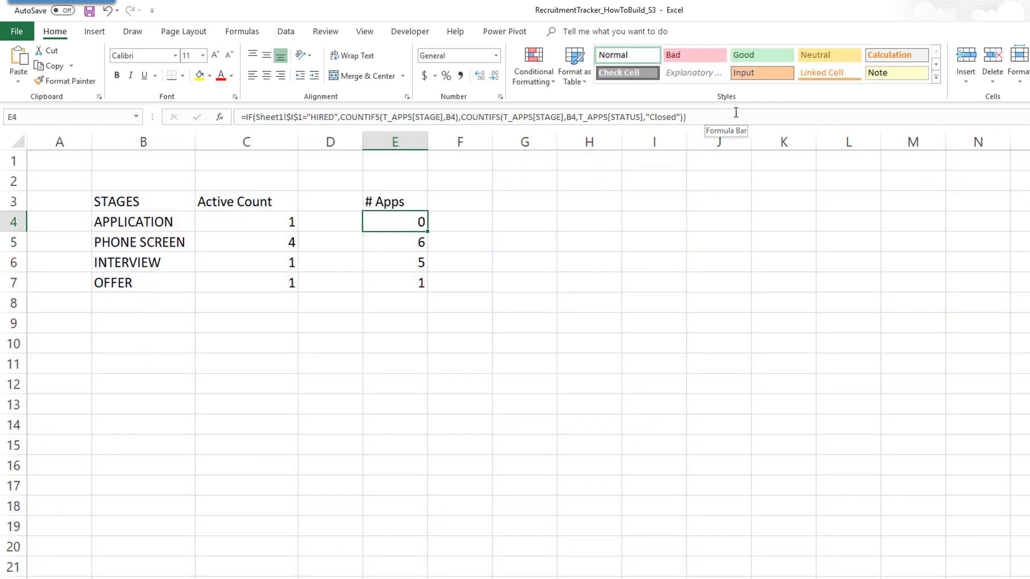
- Fill the Closed-only formula down E4:E7 (0, 2, 4, 0) and go back to the dashboard
double_click(428, 230)
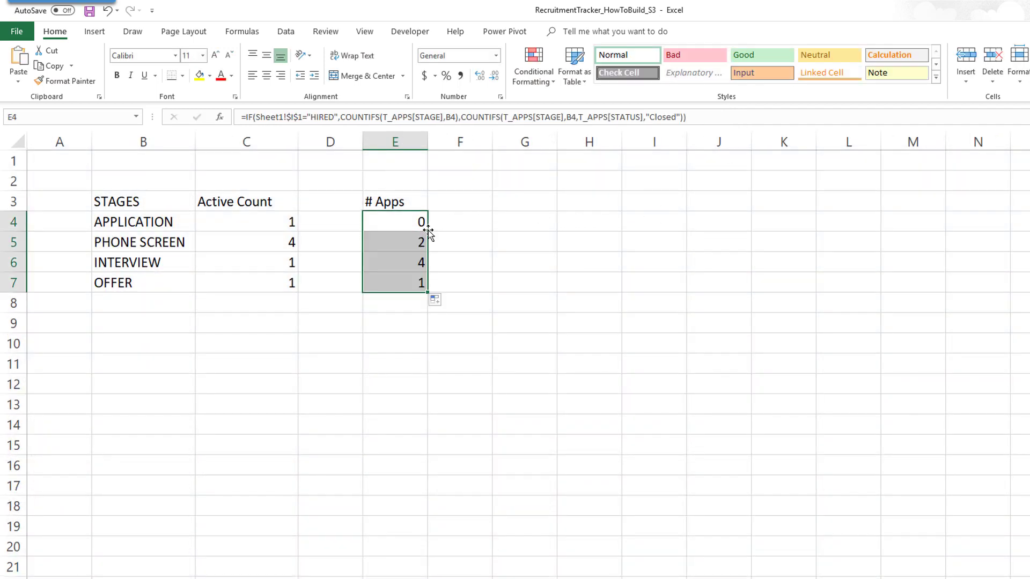
click(404, 219)
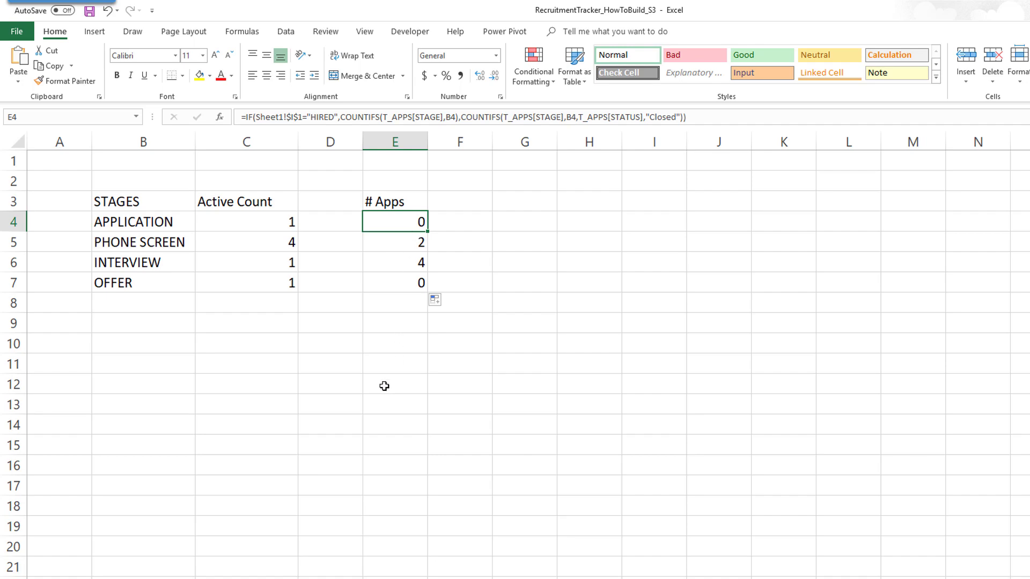
key(ctrl+Page_Up)
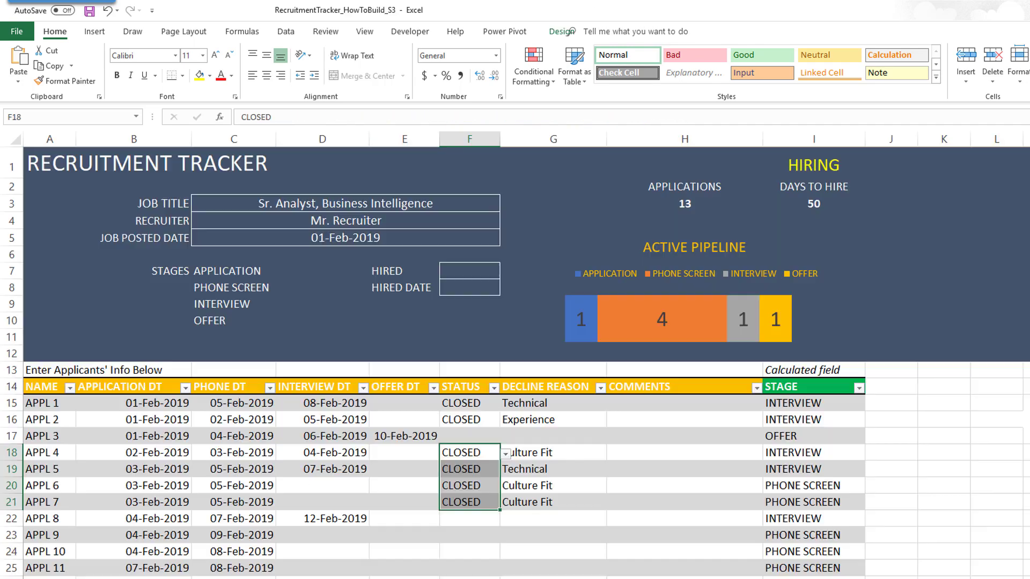
click(506, 273)
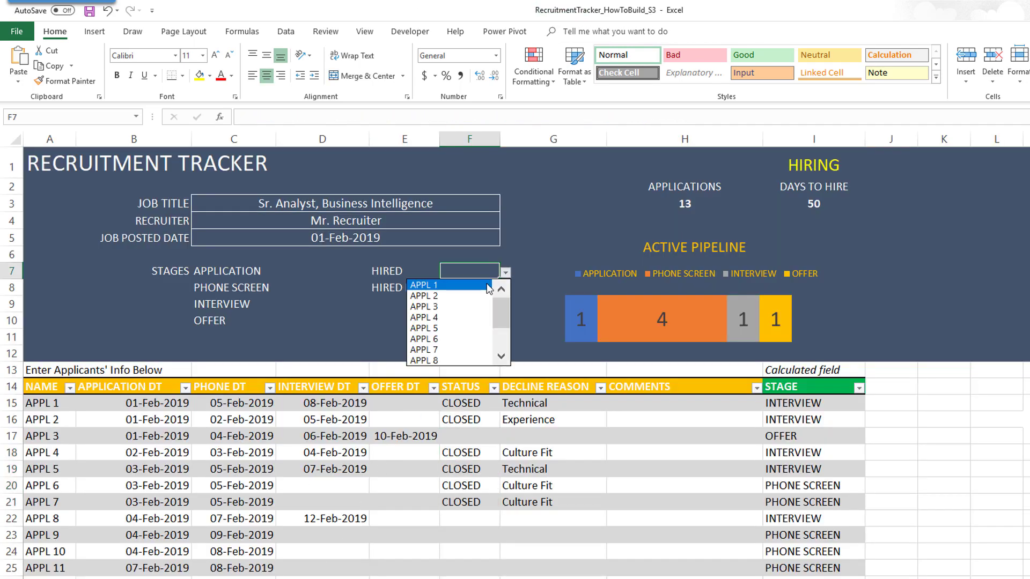
click(471, 305)
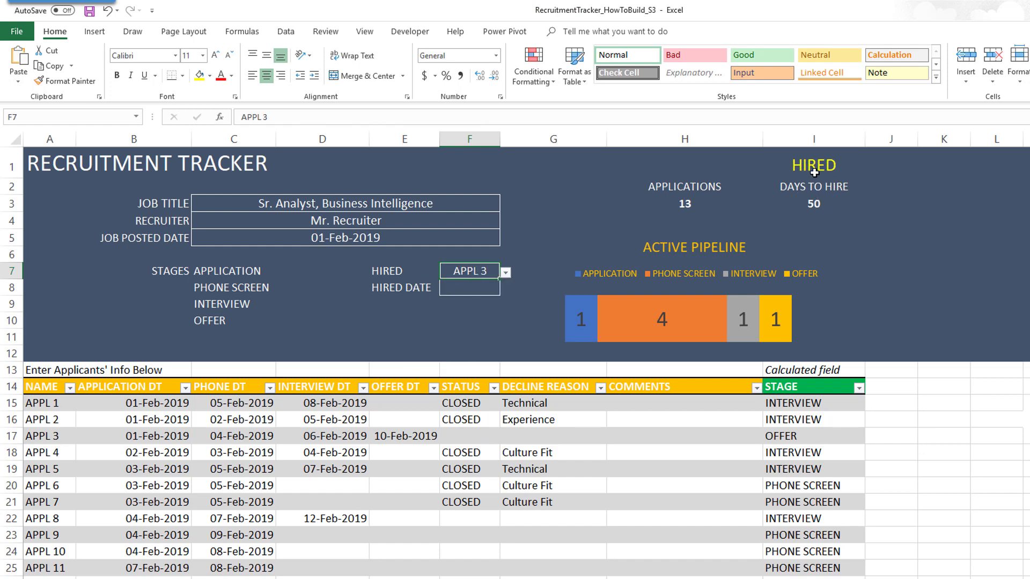
key(ctrl+Page_Down)
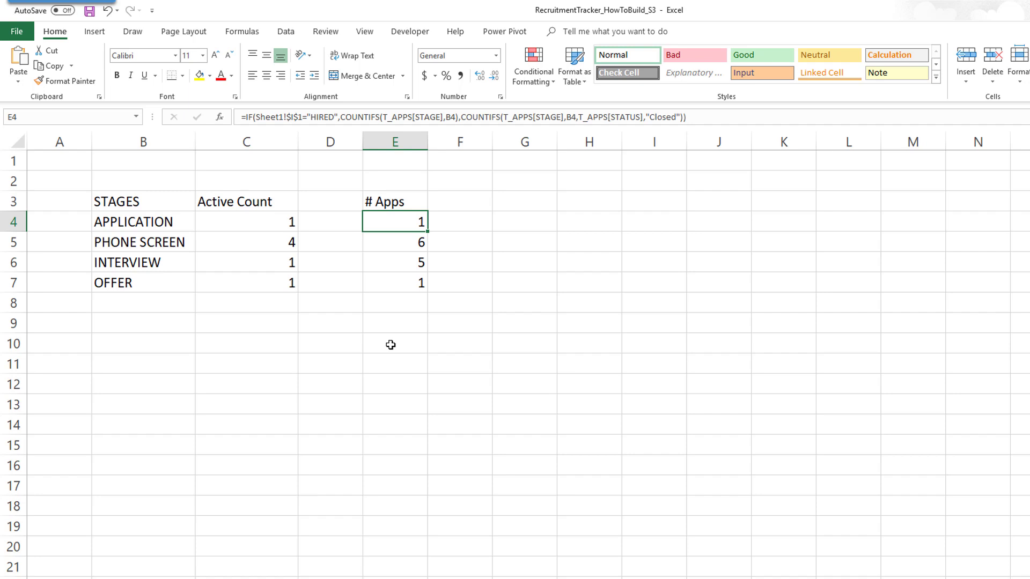
drag(416, 221, 412, 280)
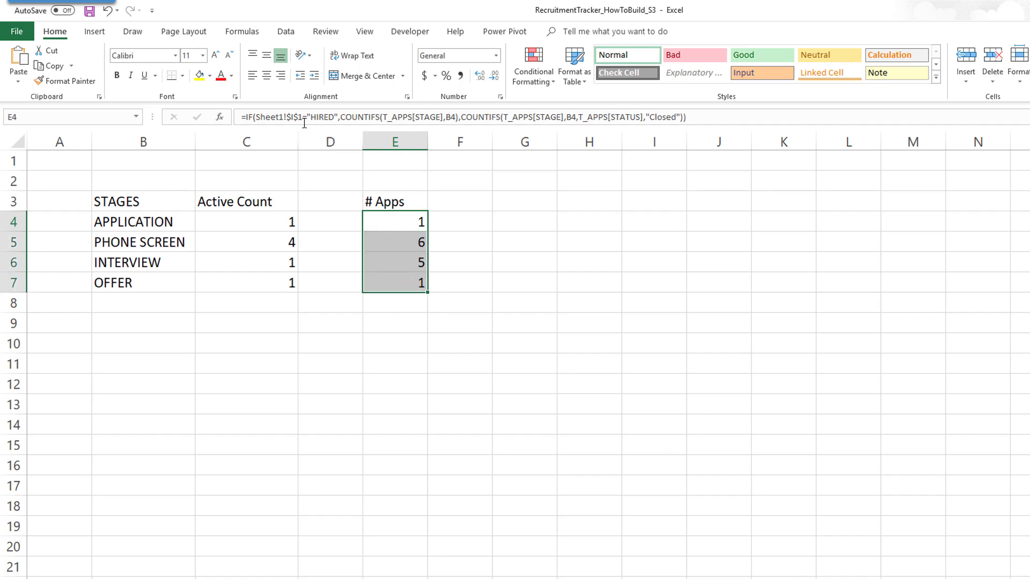
click(394, 202)
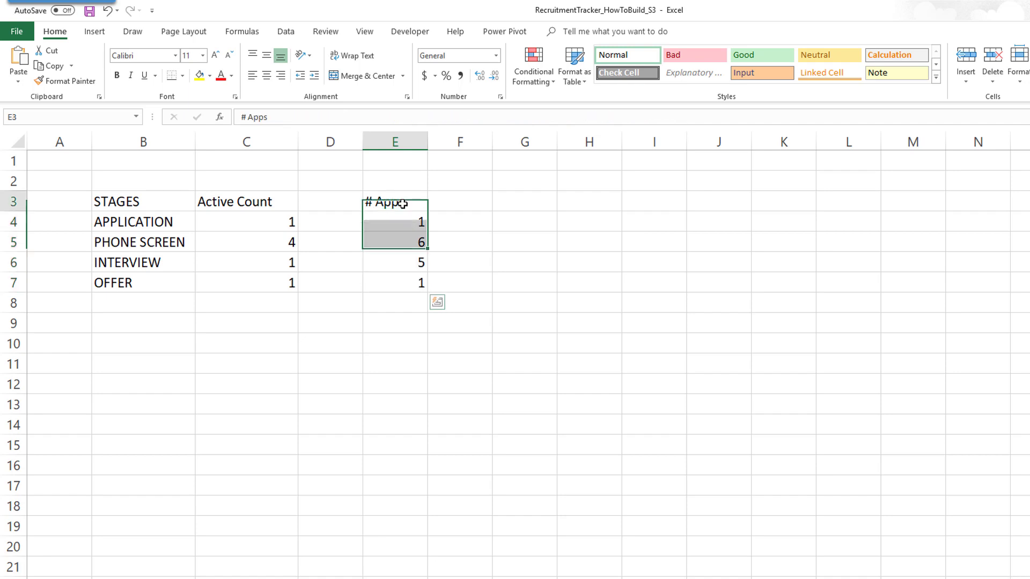
click(402, 218)
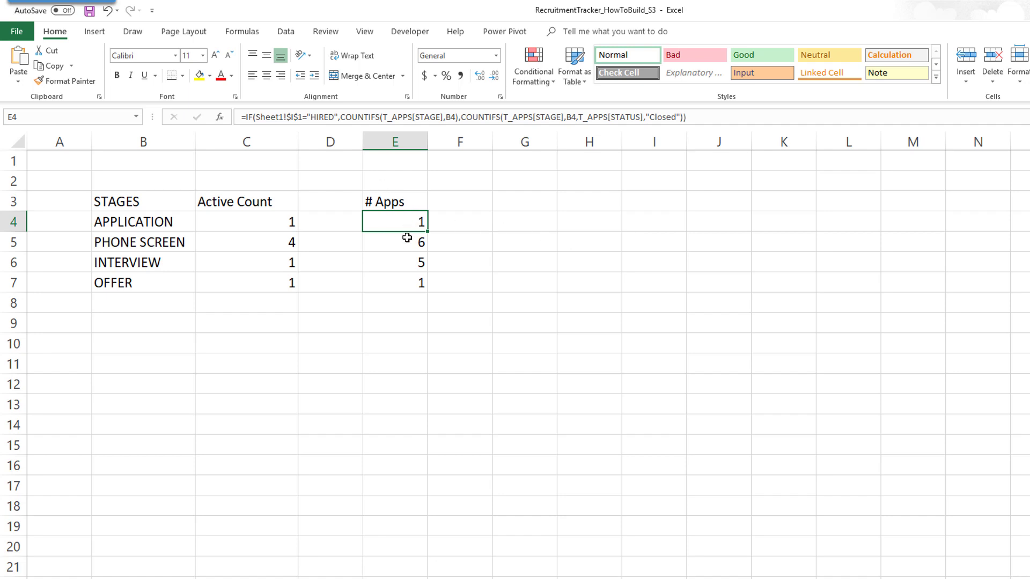
drag(404, 220, 402, 285)
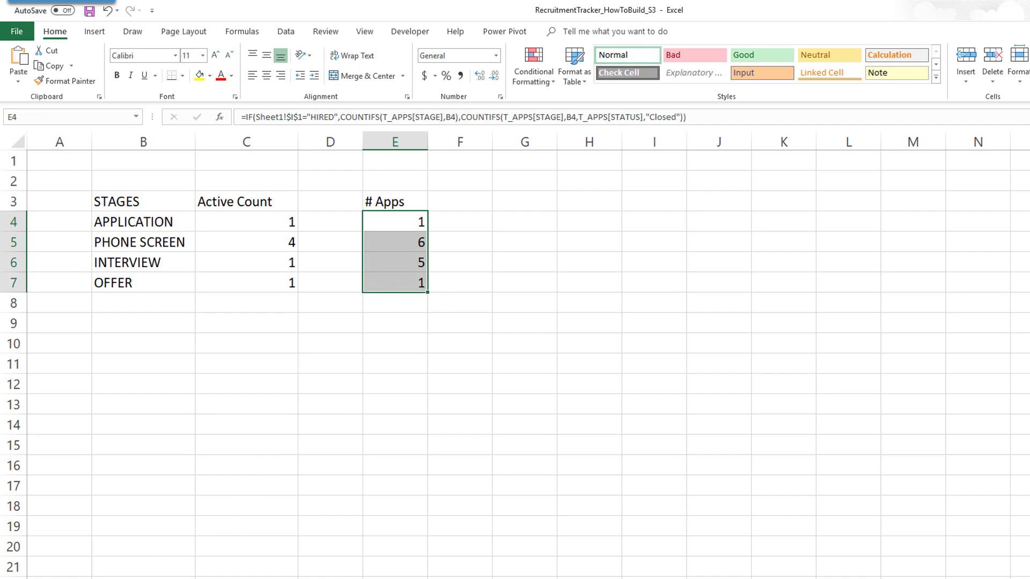
key(ctrl+Page_Up)
click(472, 531)
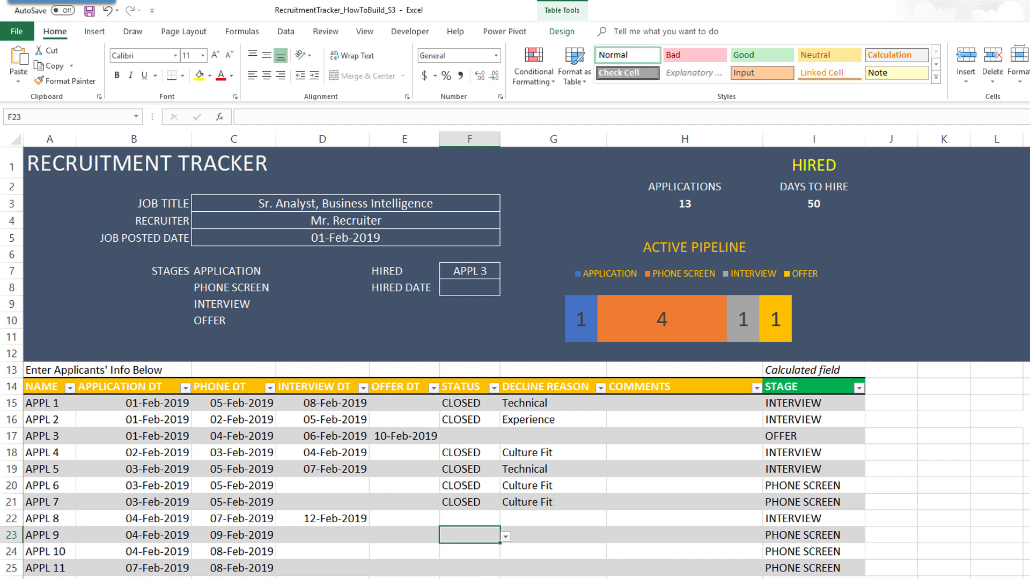
click(15, 437)
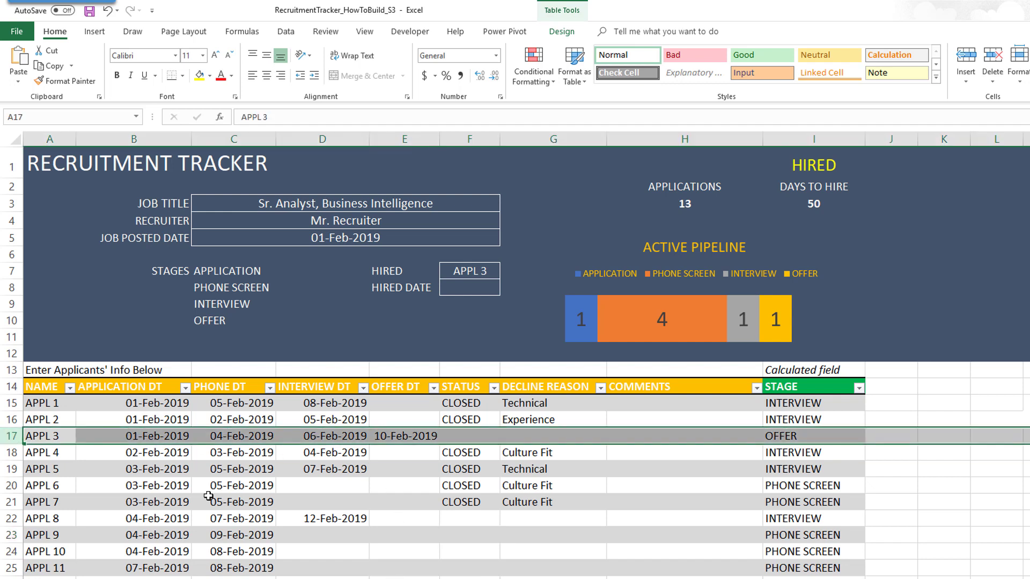
click(460, 537)
click(506, 537)
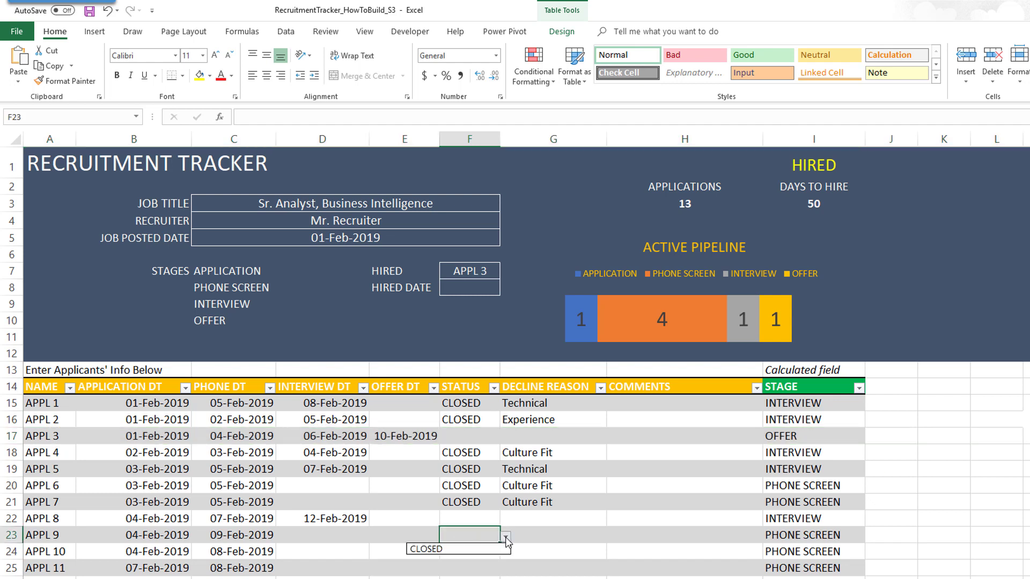
click(506, 538)
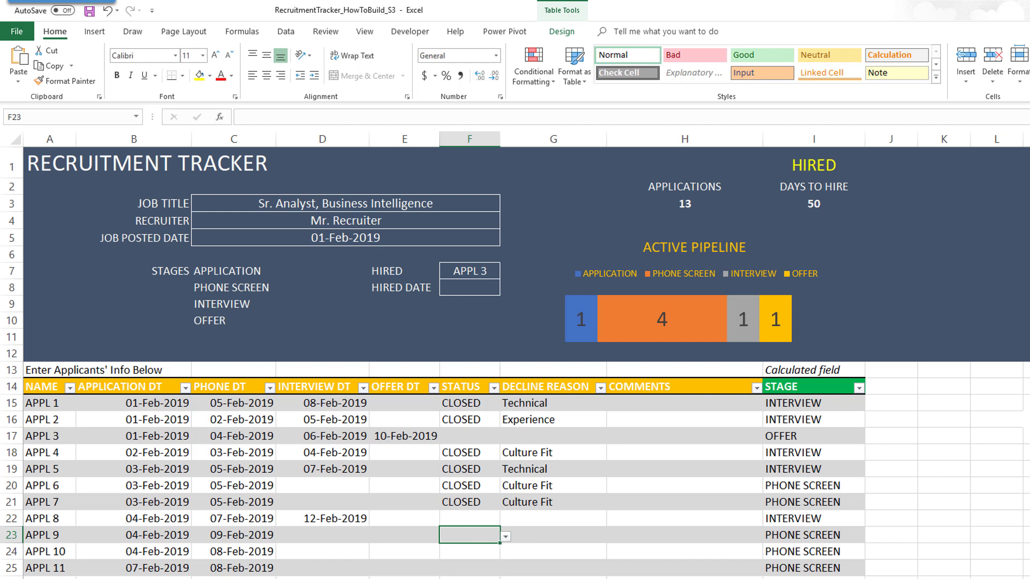
click(483, 564)
key(Down)
key(Down)
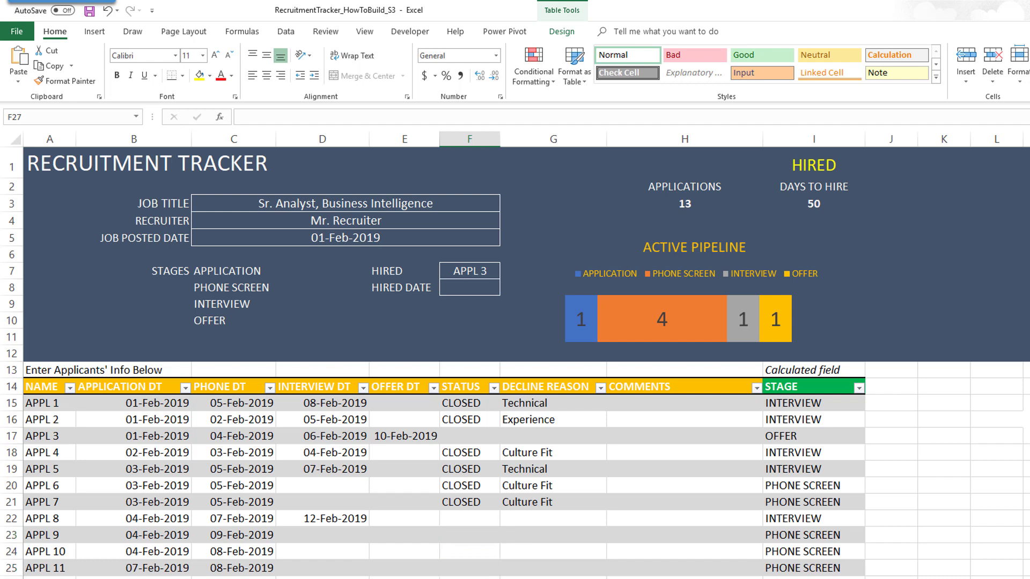
key(ctrl+Page_Down)
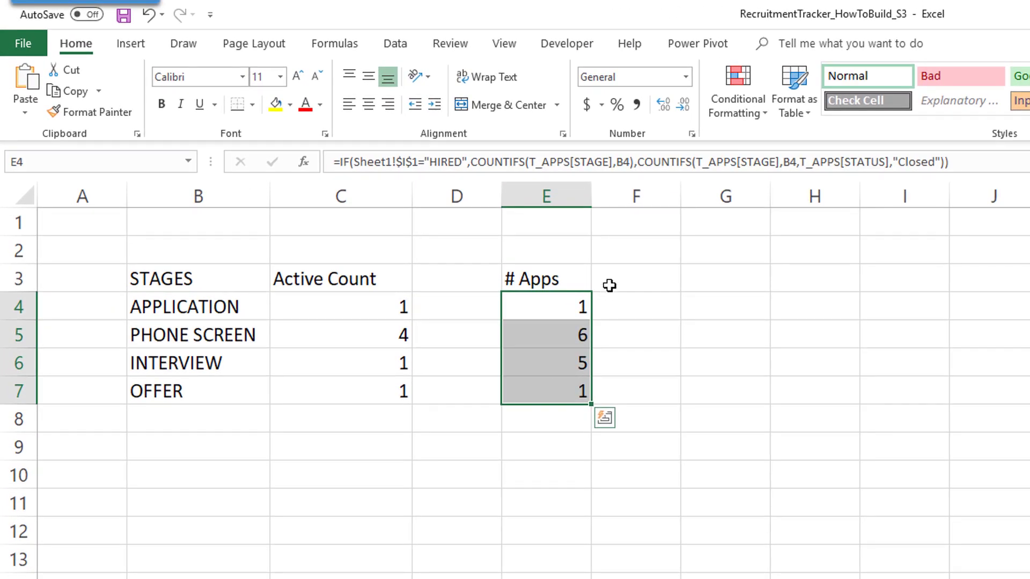
- Enter 'Cuml Count' in F3 and drag column F wider to fit the heading
click(610, 285)
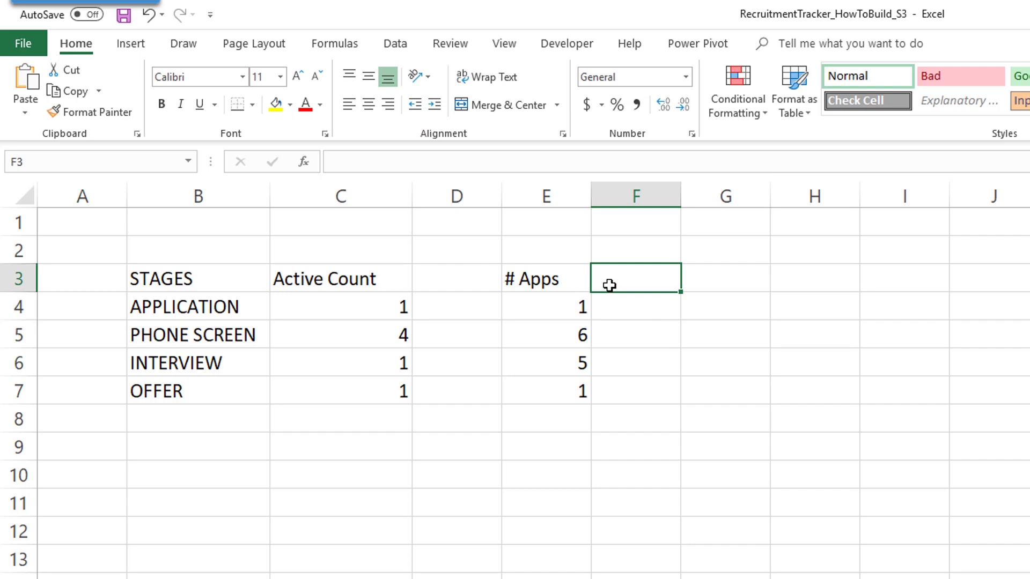
text(Cumul)
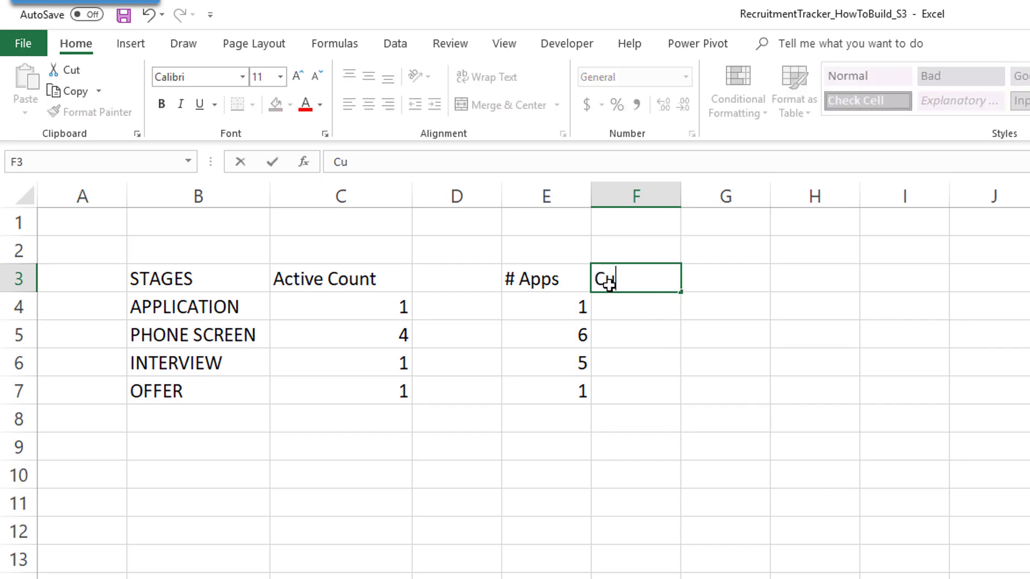
key(BackSpace)
key(BackSpace)
text(l Count)
key(Return)
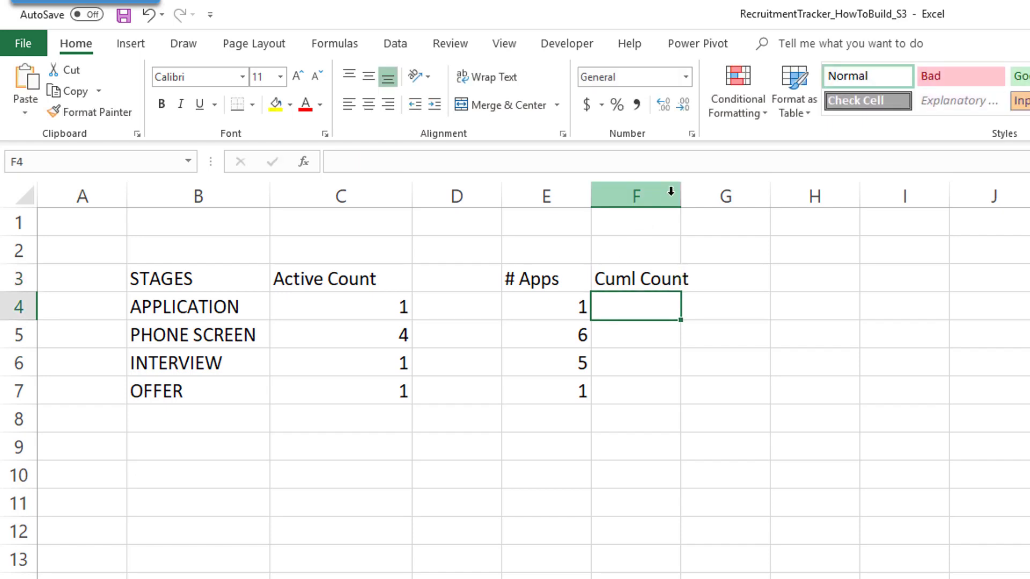
drag(679, 190, 697, 194)
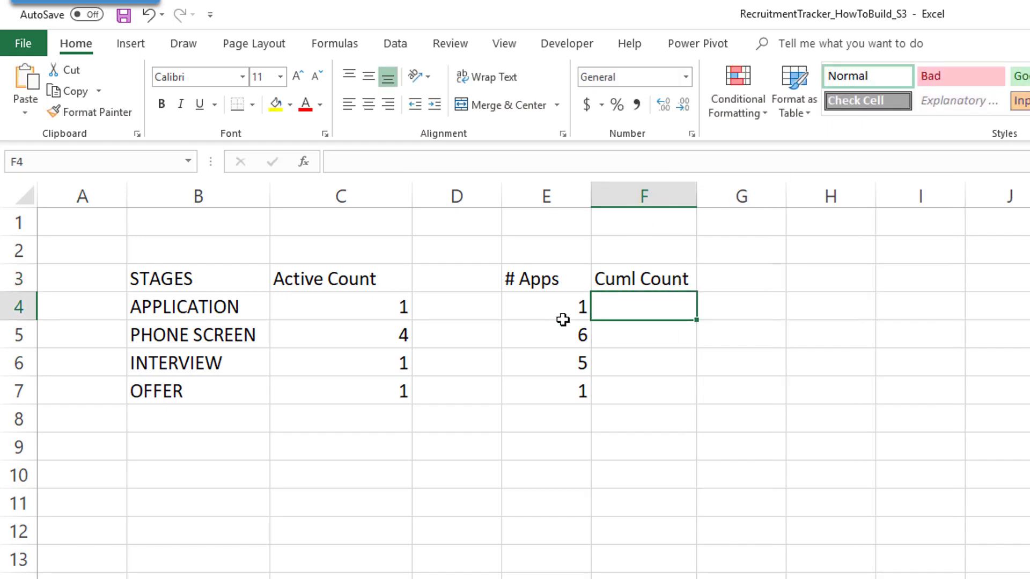
- Review the APPLICATION and PHONE SCREEN # Apps counts, then select F4
click(562, 336)
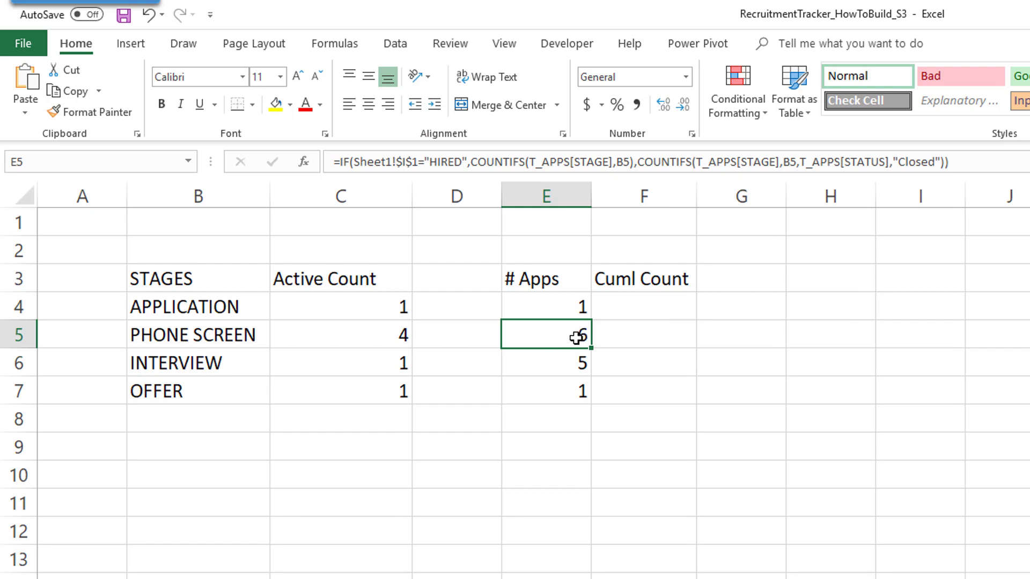
click(577, 305)
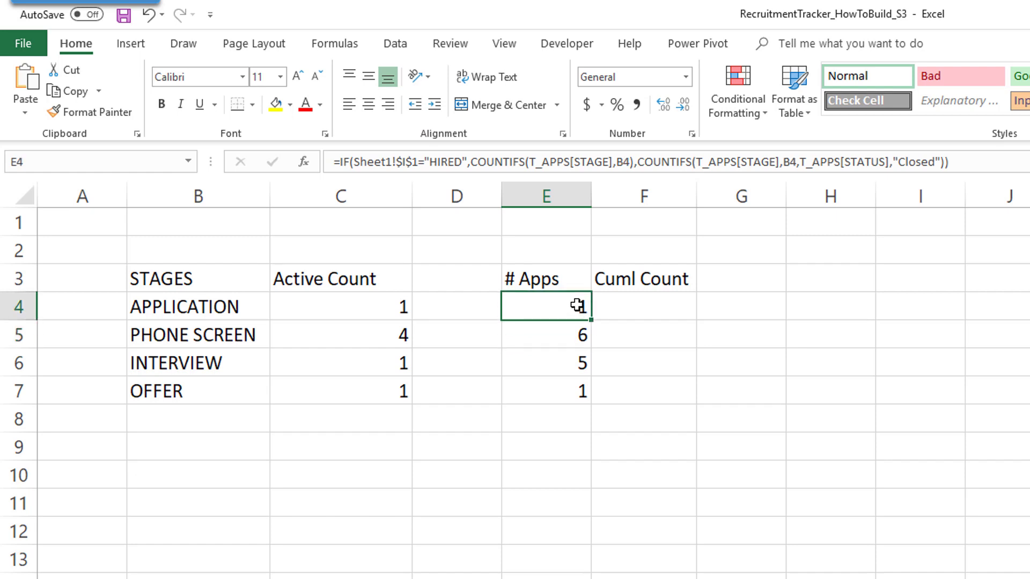
click(634, 313)
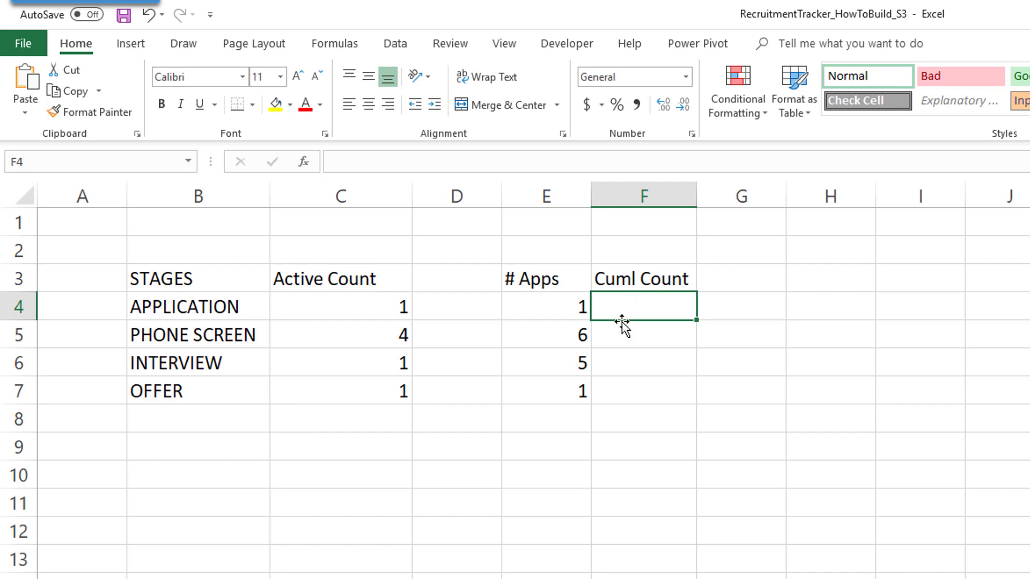
click(578, 307)
click(570, 332)
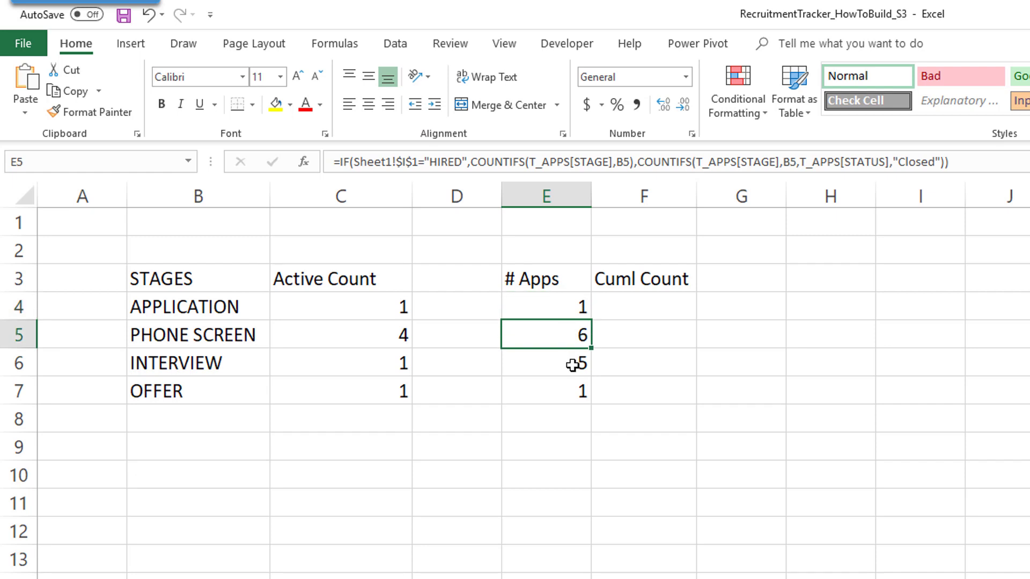
click(641, 312)
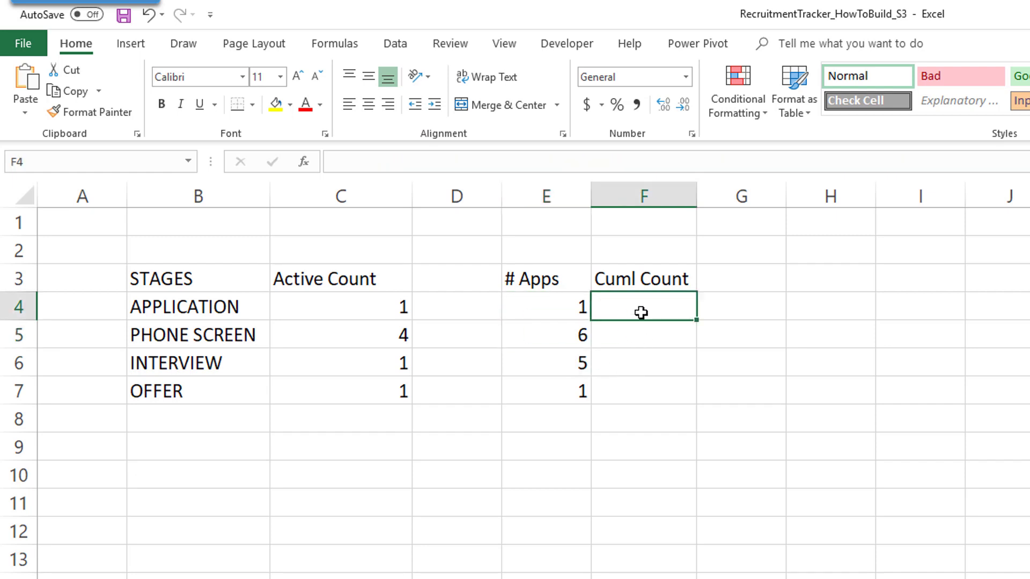
- Enter =SUM(E4:$E$7) in F4 as the running total of # Apps
text(=sum()
key(Left)
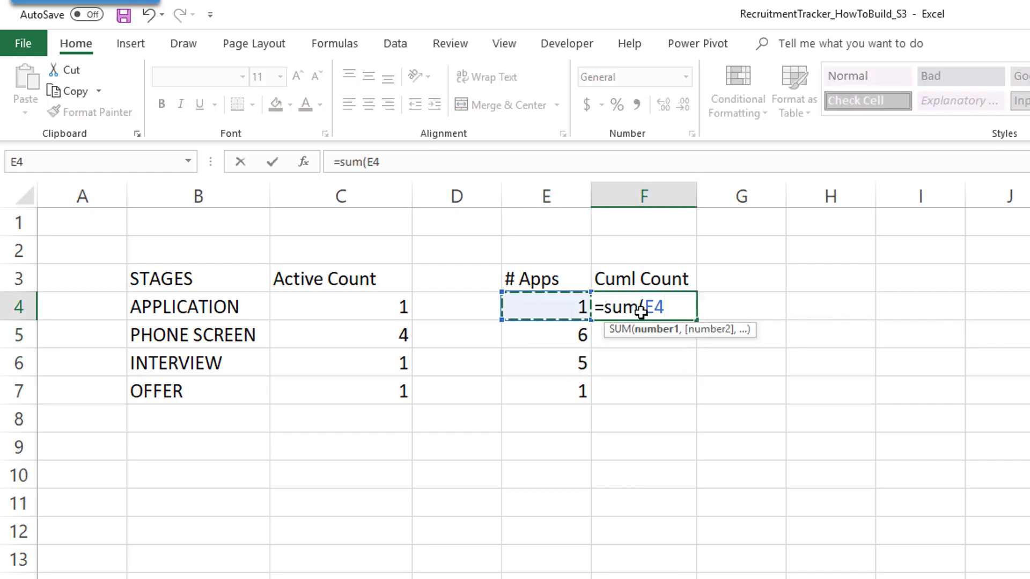
text(:)
click(387, 162)
key(Delete)
key(Delete)
text($)
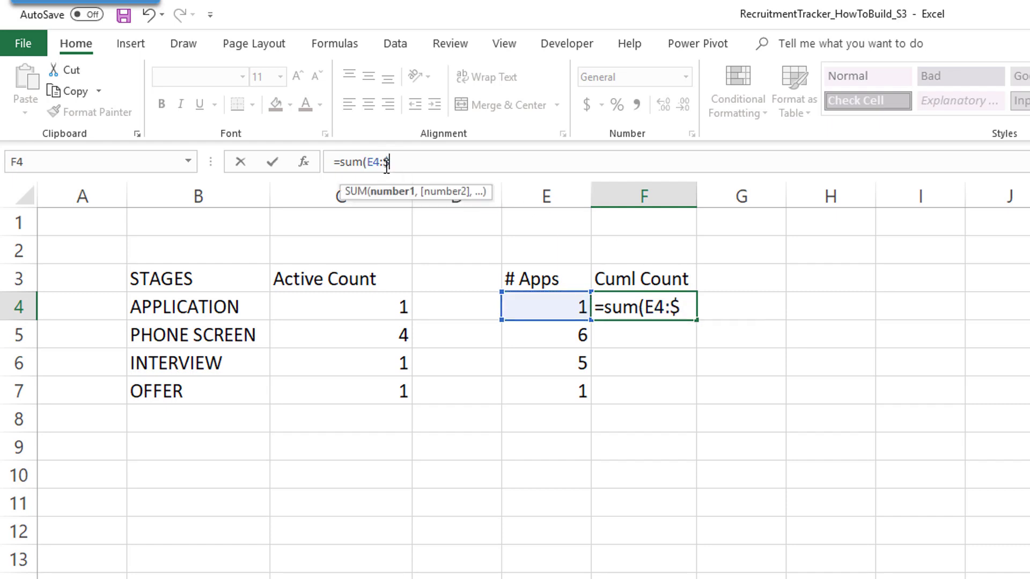
text(E7)
key(BackSpace)
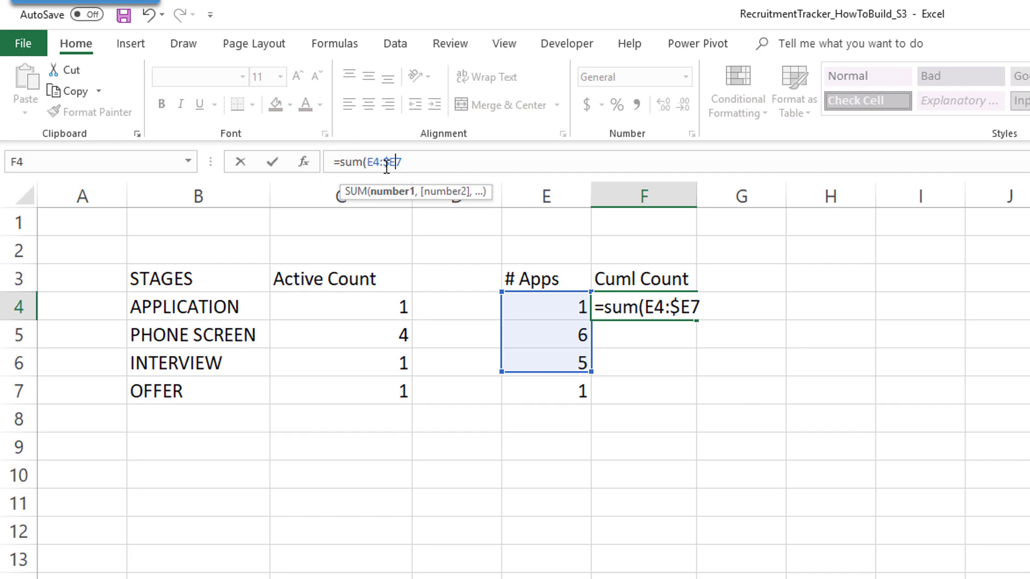
text($7))
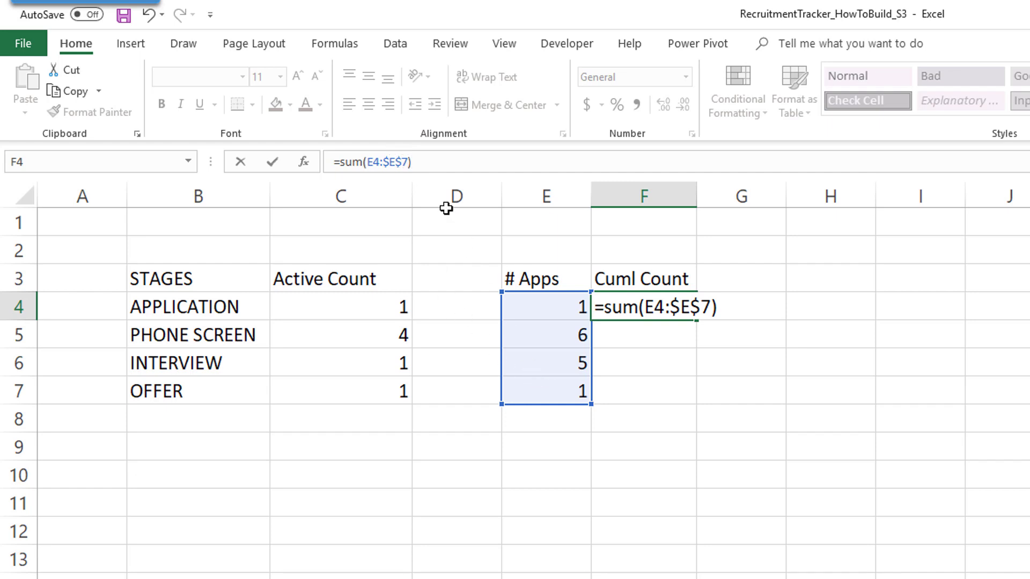
click(370, 162)
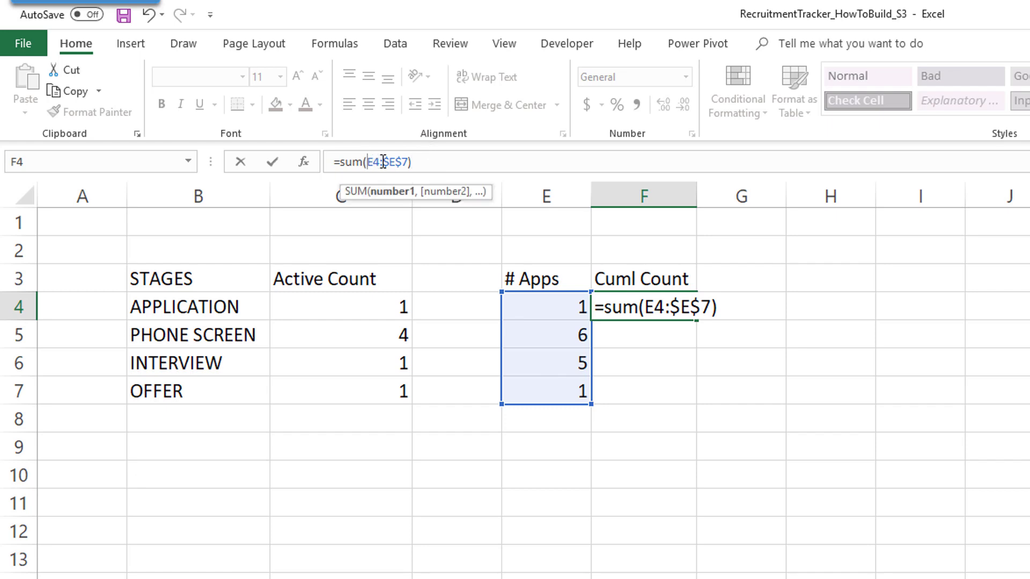
click(424, 156)
key(Return)
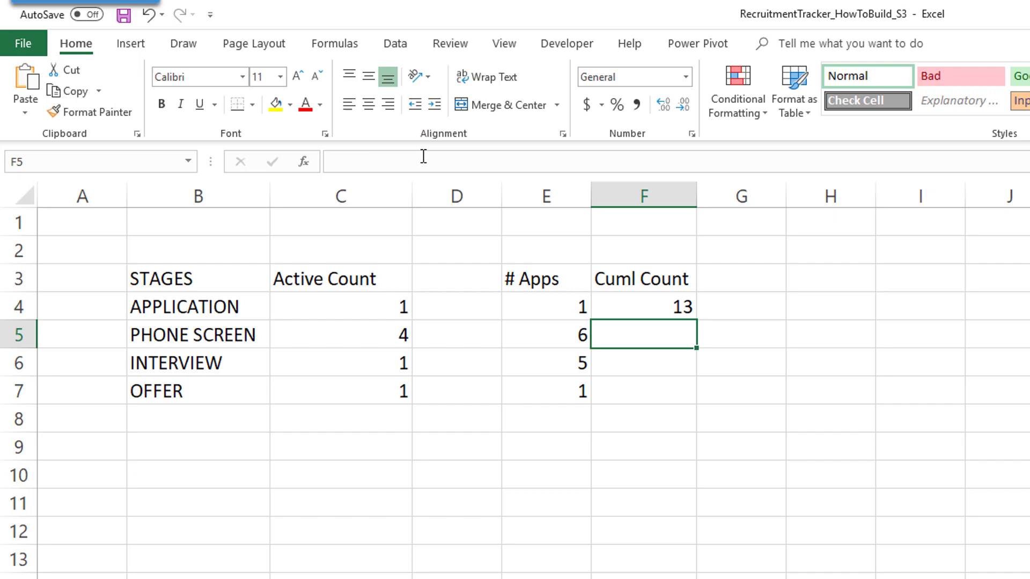
- Fill the running total down to F7 and verify each range, giving 13, 12, 6, 1
key(Up)
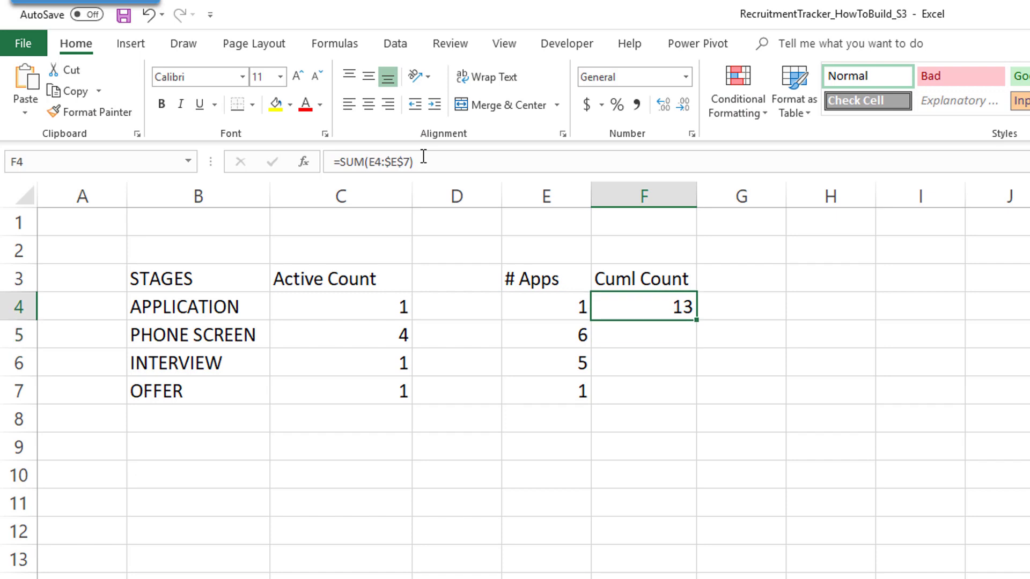
double_click(694, 320)
click(381, 162)
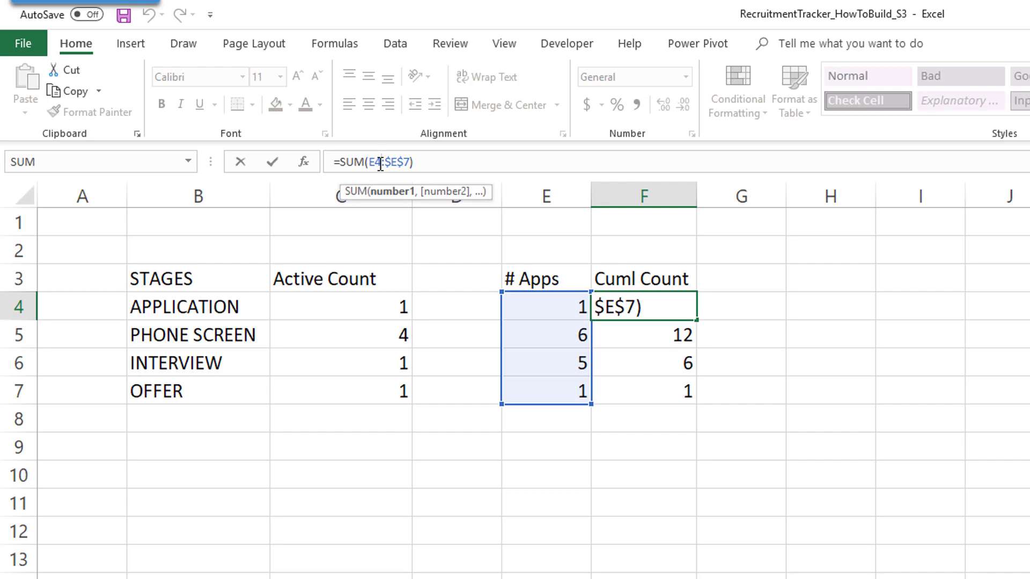
key(Return)
click(380, 162)
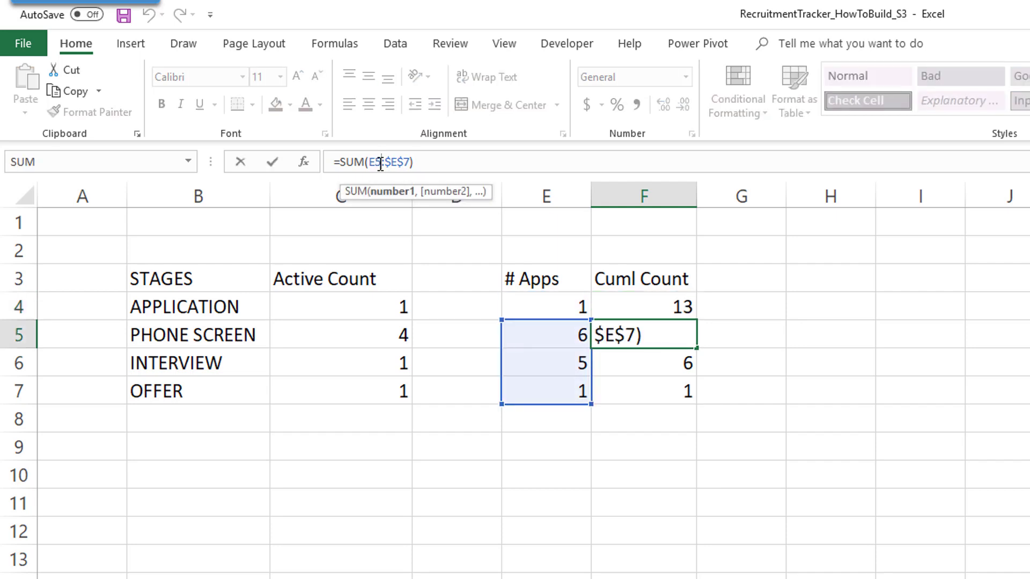
key(Return)
click(380, 162)
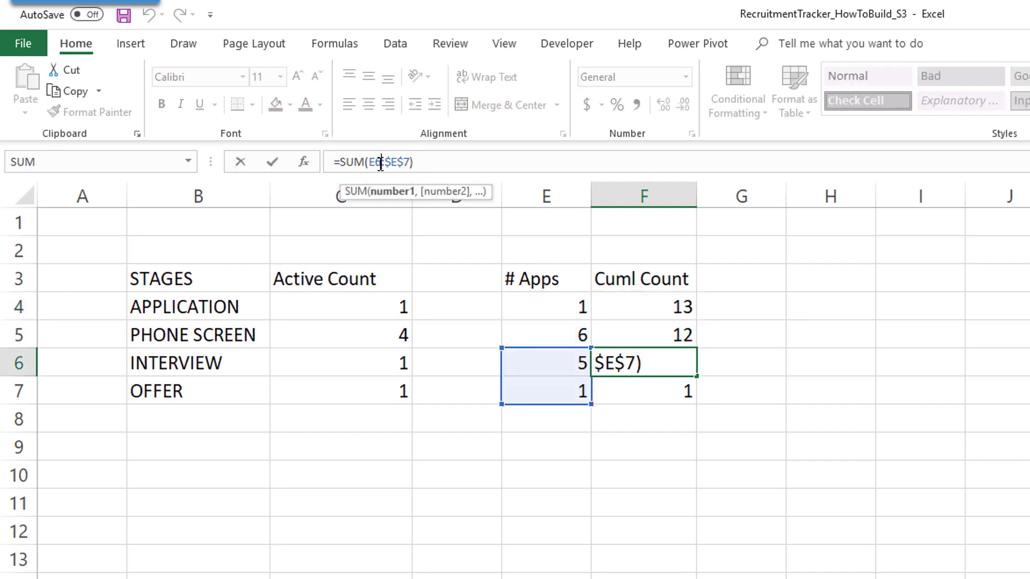
key(Return)
click(380, 162)
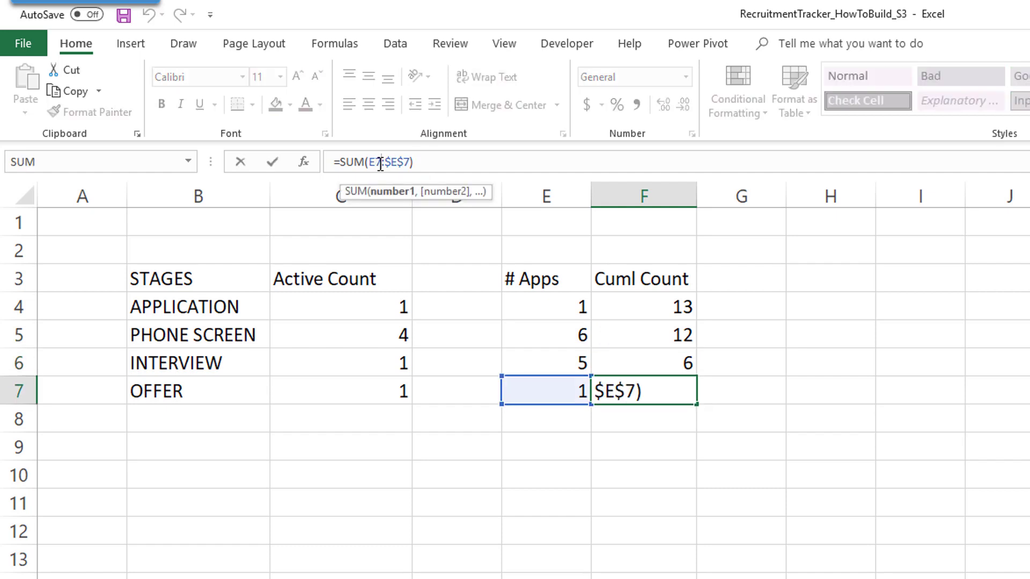
key(ctrl+Return)
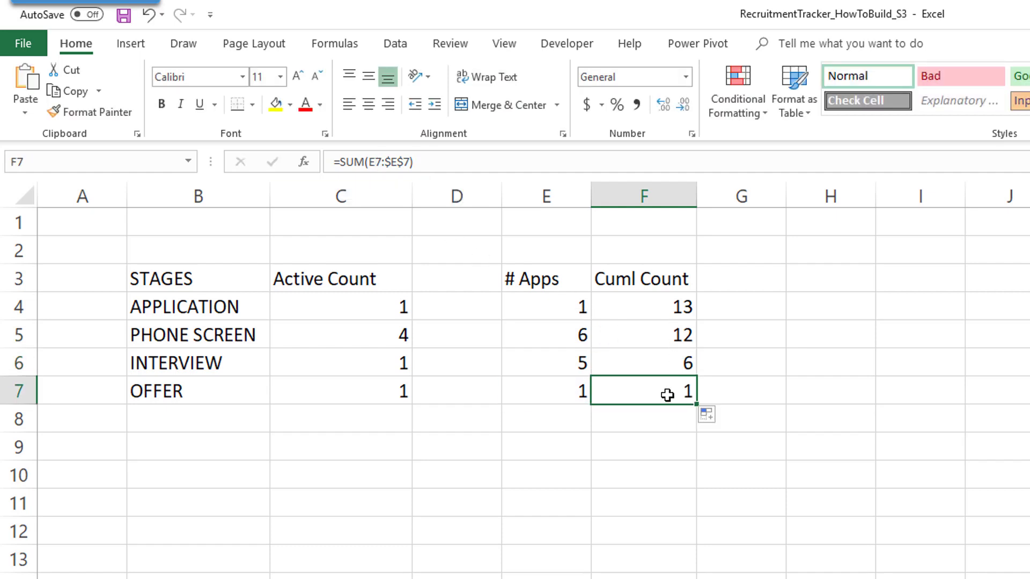
drag(582, 336, 581, 394)
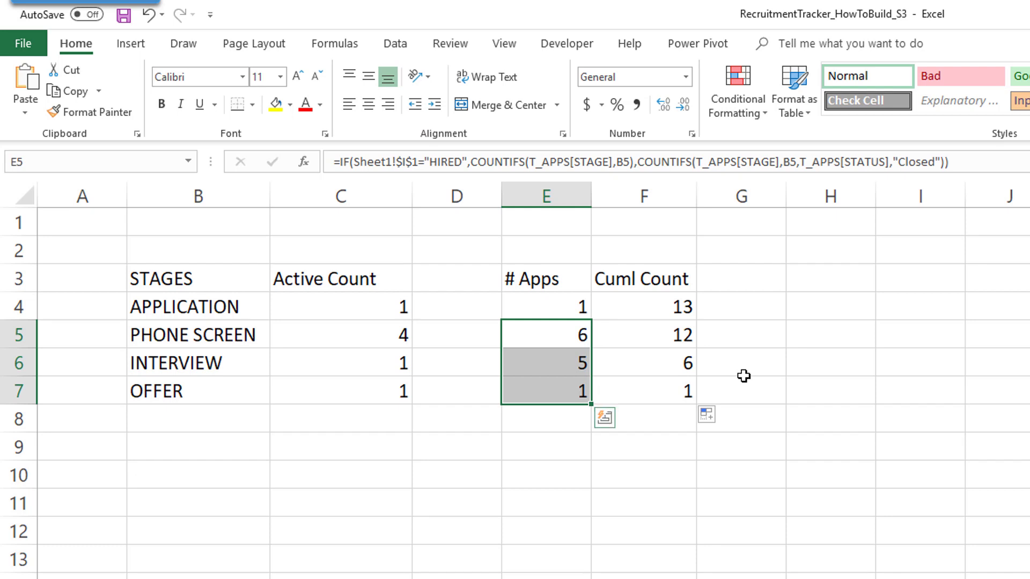
click(683, 309)
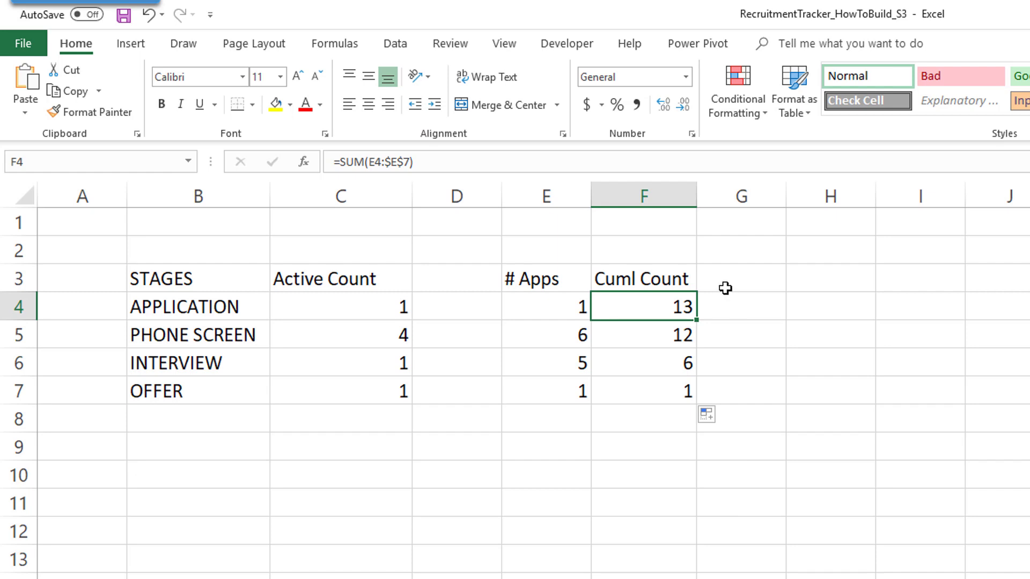
drag(674, 299, 667, 392)
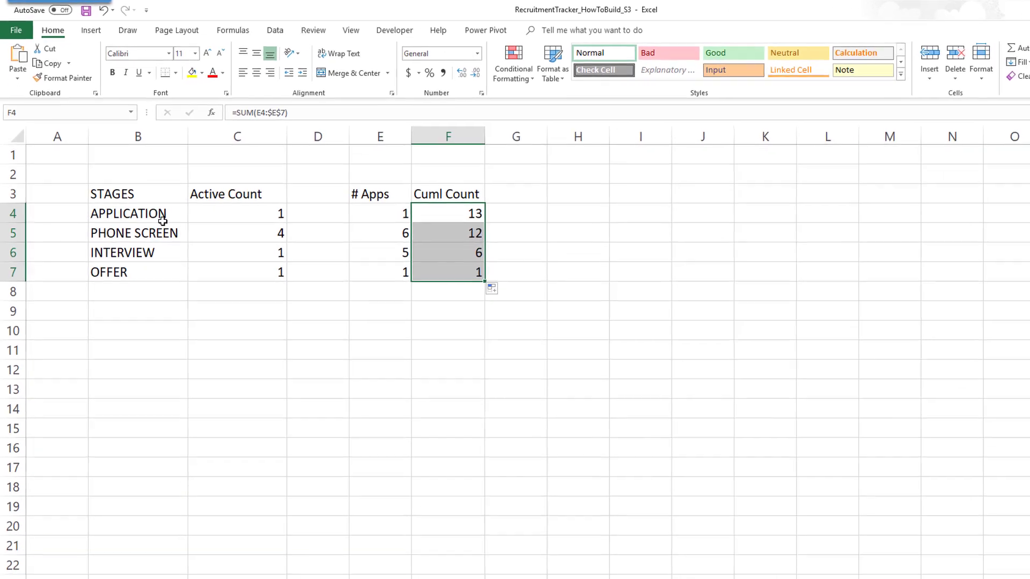
- Insert a stacked bar chart of stages B4:B7 against Cuml Count F4:F7, placed beside the table
drag(161, 219, 149, 277)
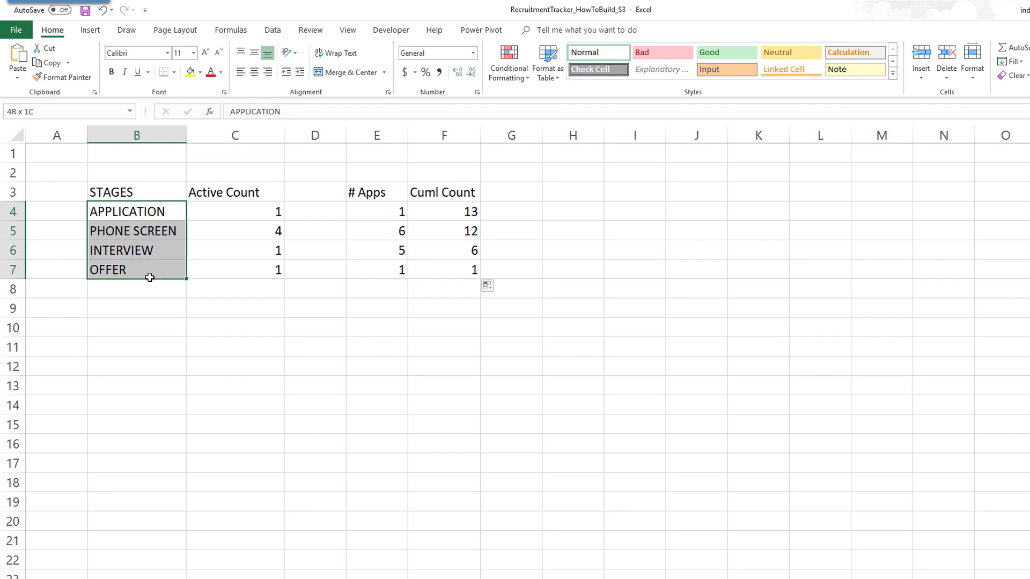
ctrl+drag(450, 220, 447, 277)
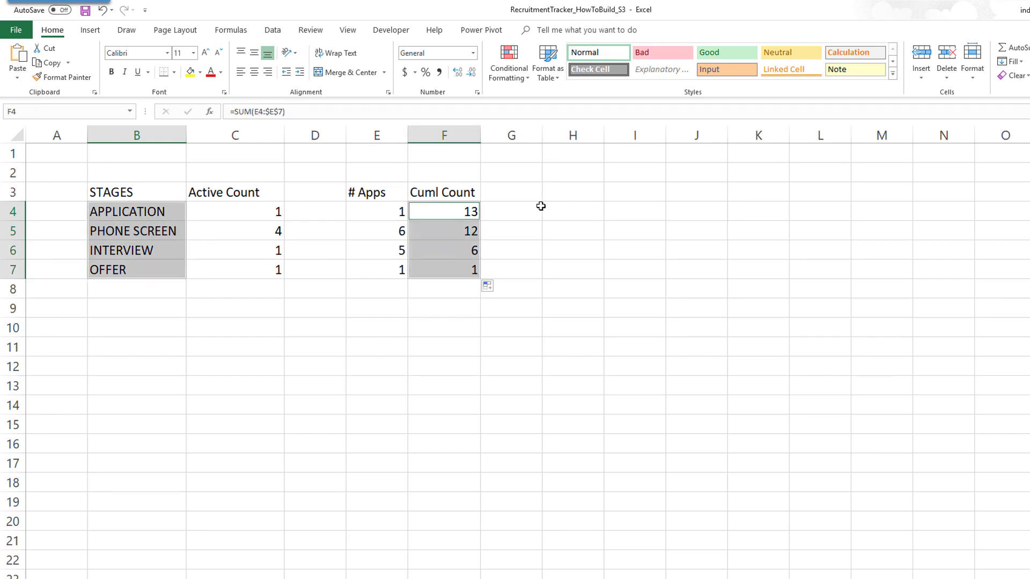
click(93, 32)
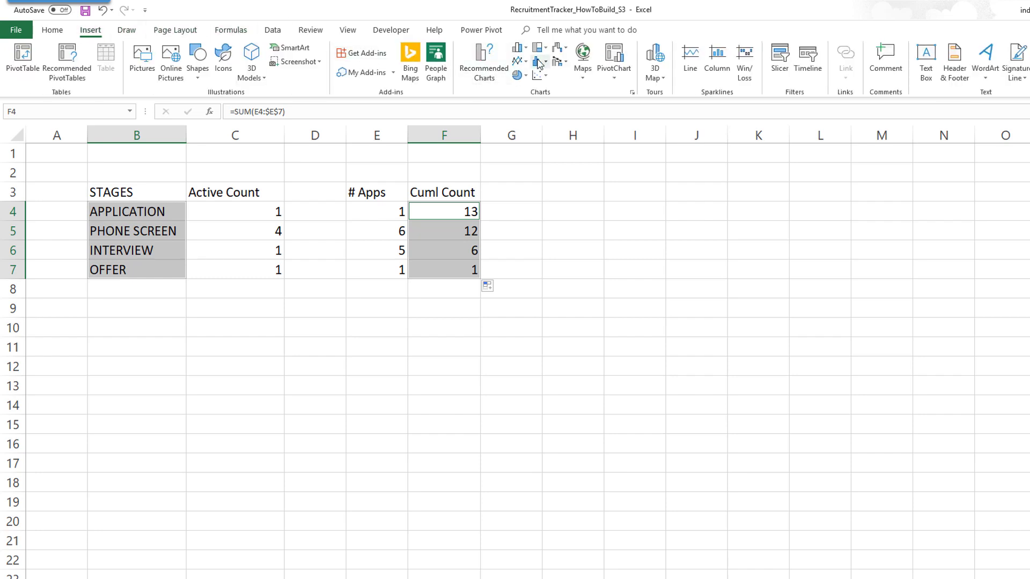
click(520, 48)
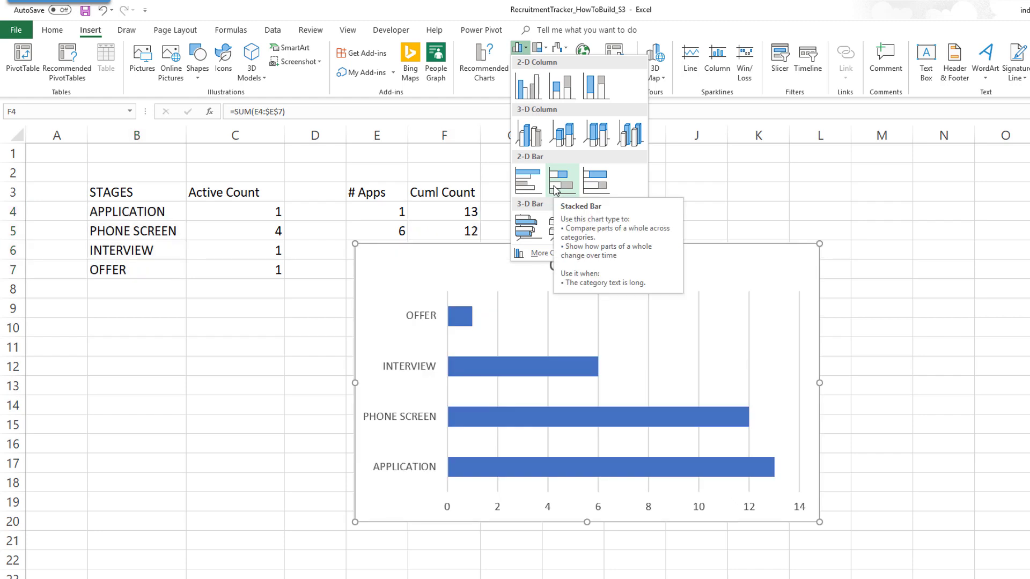
click(555, 191)
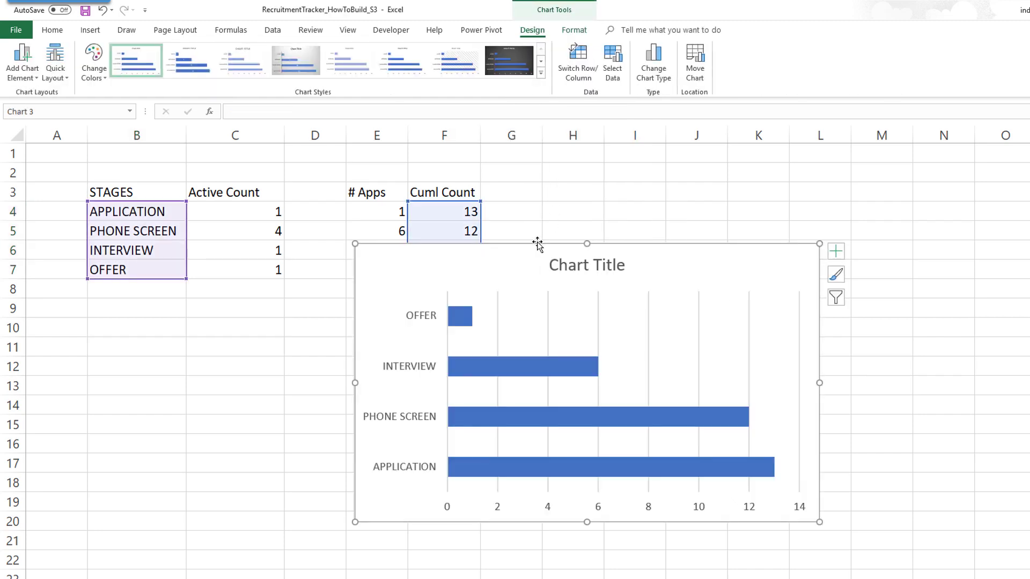
drag(536, 240, 674, 166)
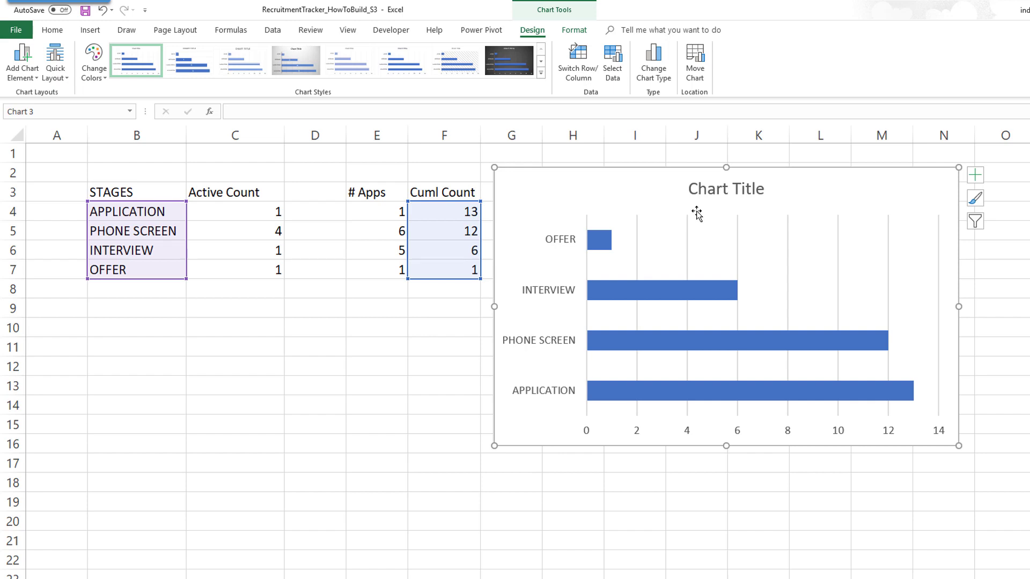
- Reverse the stage order so APPLICATION is on top, delete the value axis and gridlines, and add bar labels
right_click(557, 249)
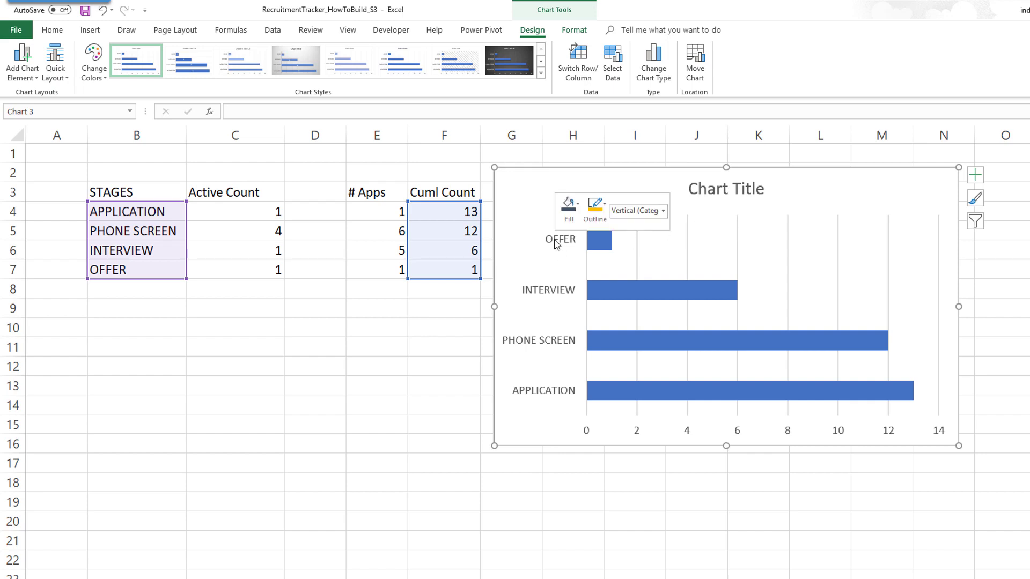
click(596, 383)
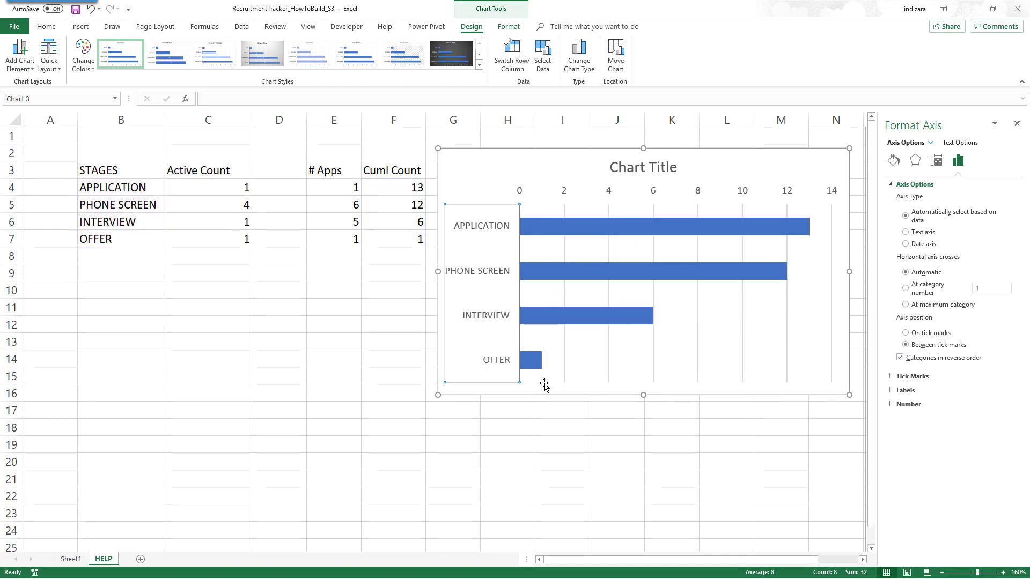
click(565, 196)
key(Delete)
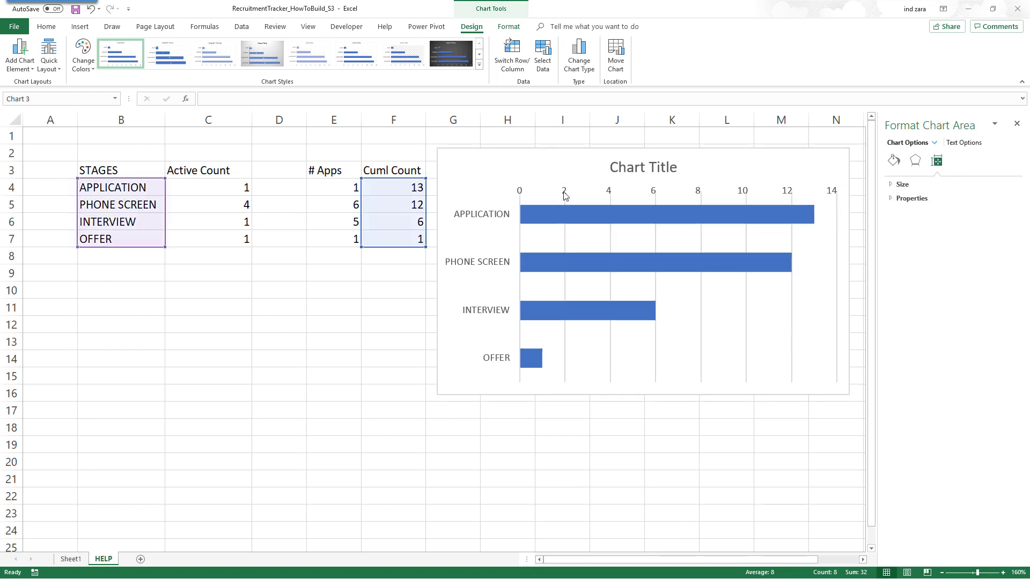
click(566, 237)
key(Delete)
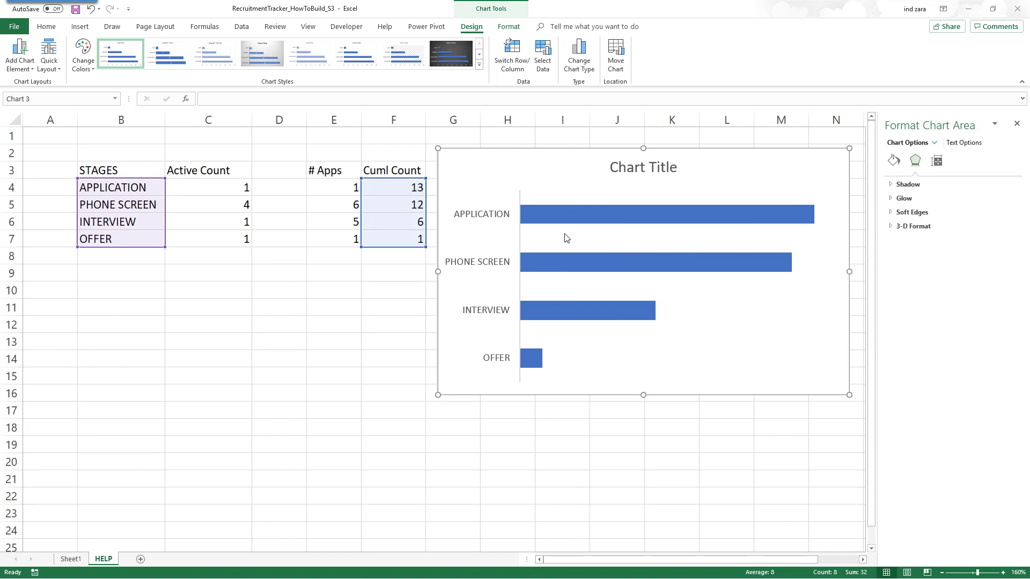
click(518, 238)
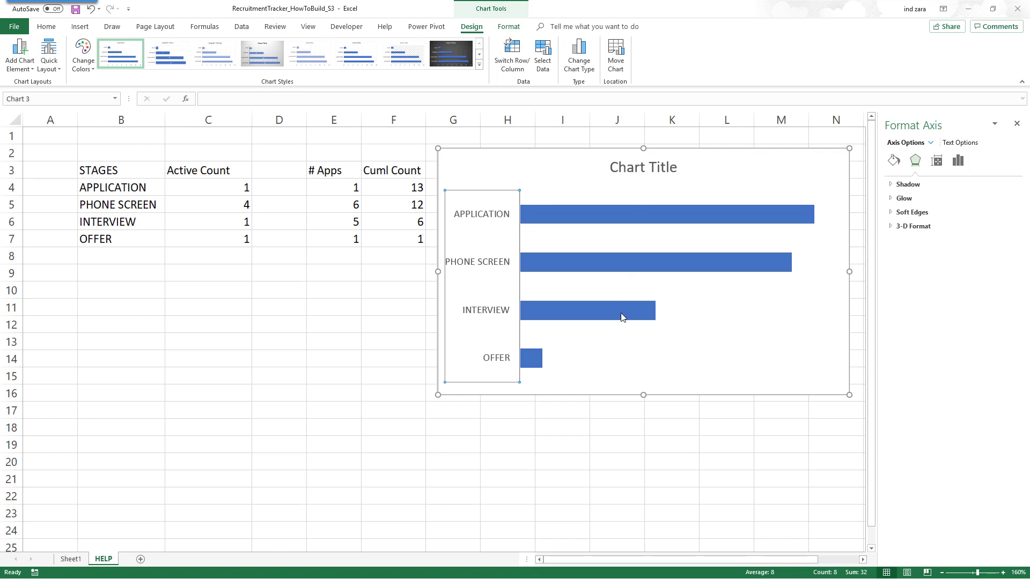
right_click(616, 269)
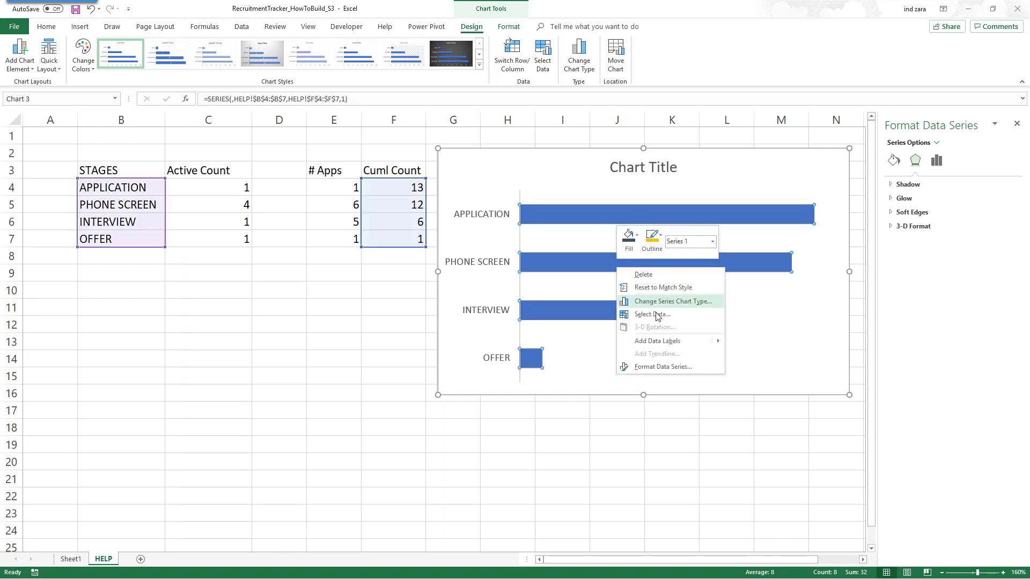
key(Escape)
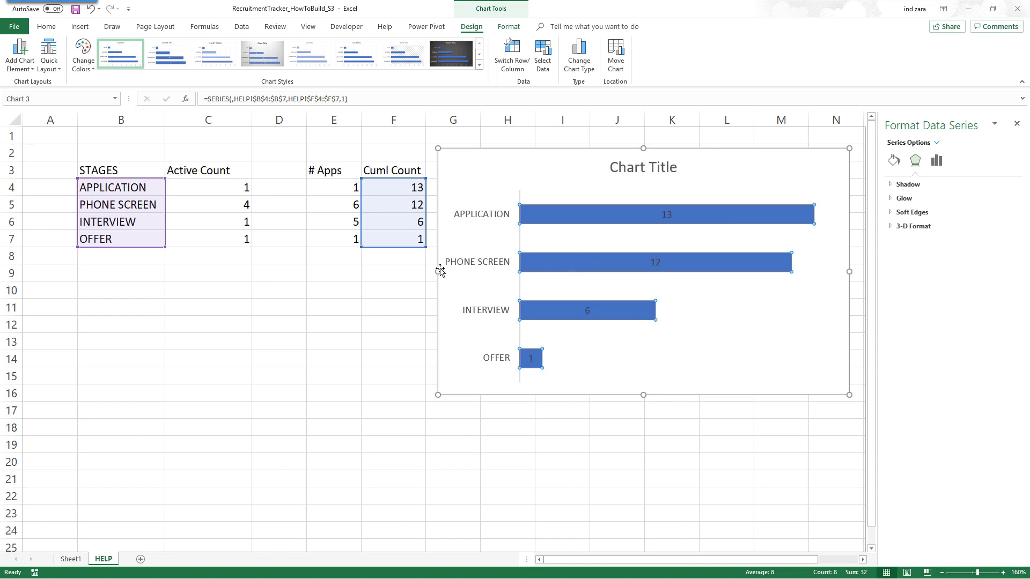
- Narrow the chart to start near column H and enter the header 'Offsetter' in G3
drag(439, 271, 516, 272)
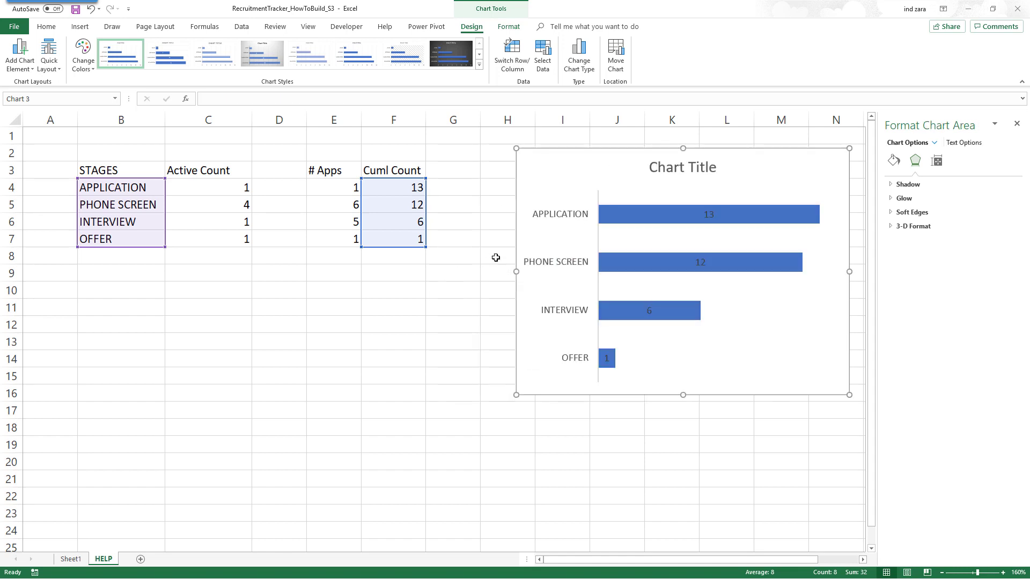
click(461, 176)
text(Offse)
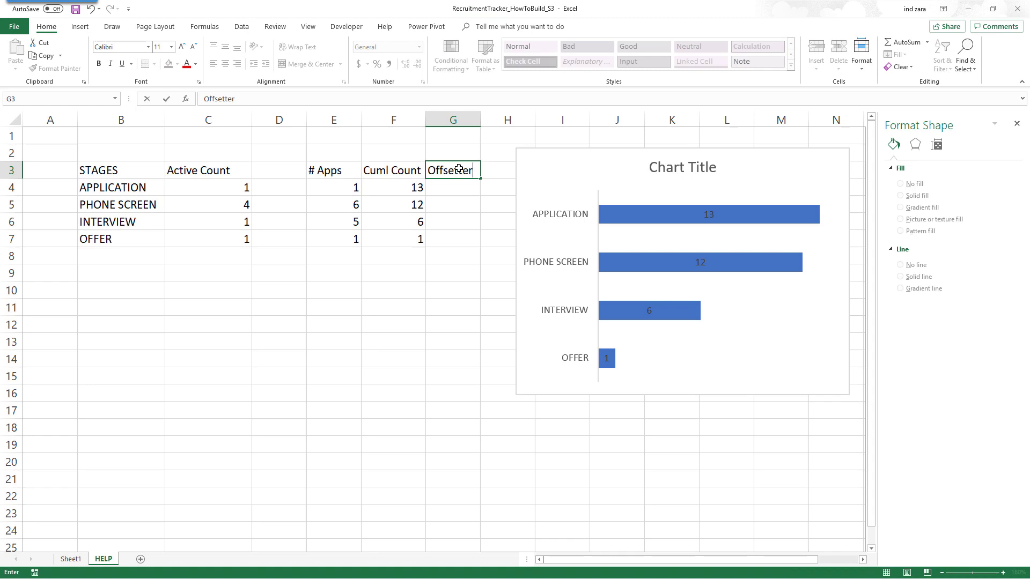
text(tter)
key(Return)
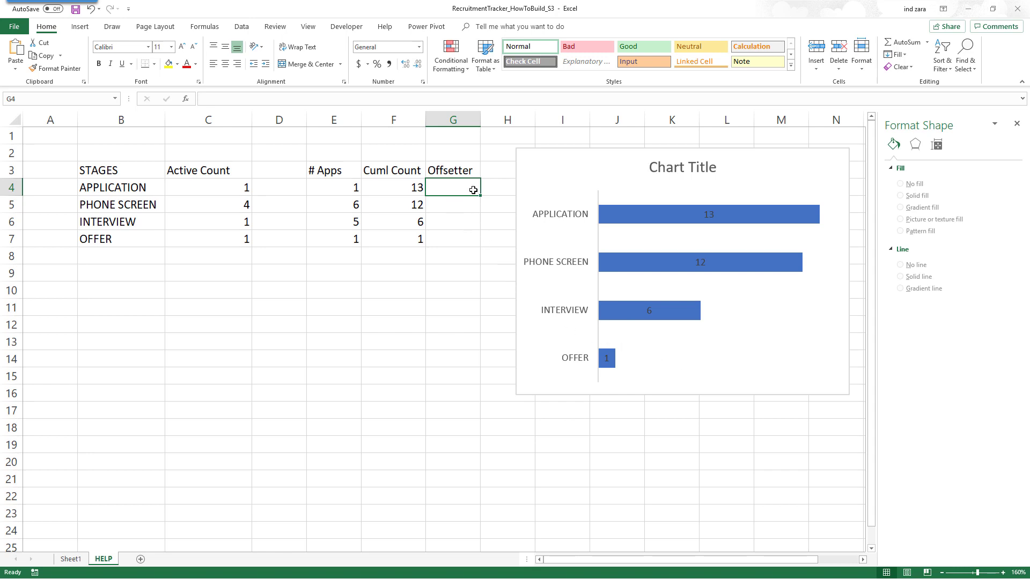
- Enter =($F$4-F4)/2 in G4 and fill it down to G7, giving 0, 0.5, 3.5, 6
text(=)
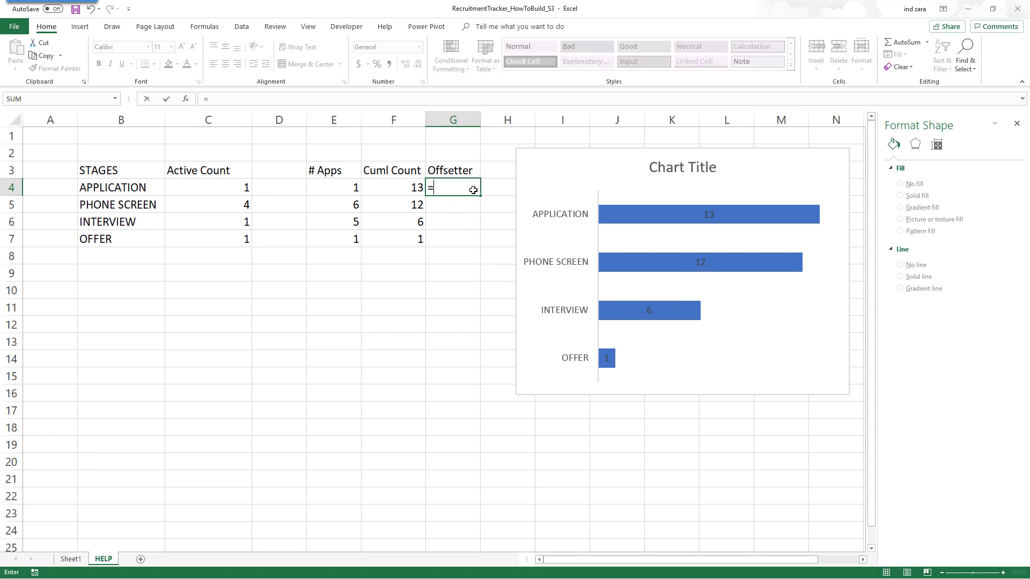
text(()
key(Left)
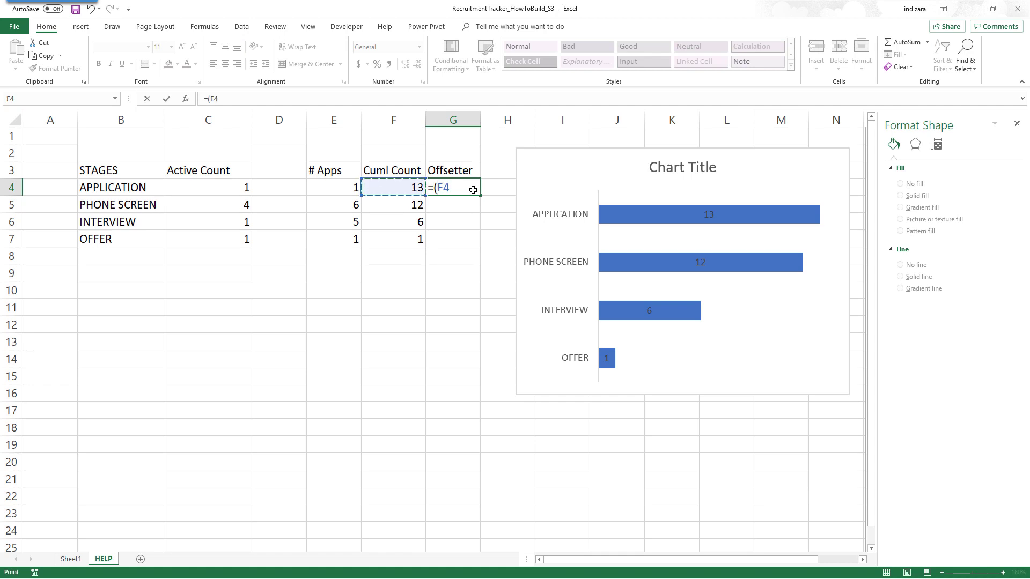
text(-$)
key(Right)
text($F$4)
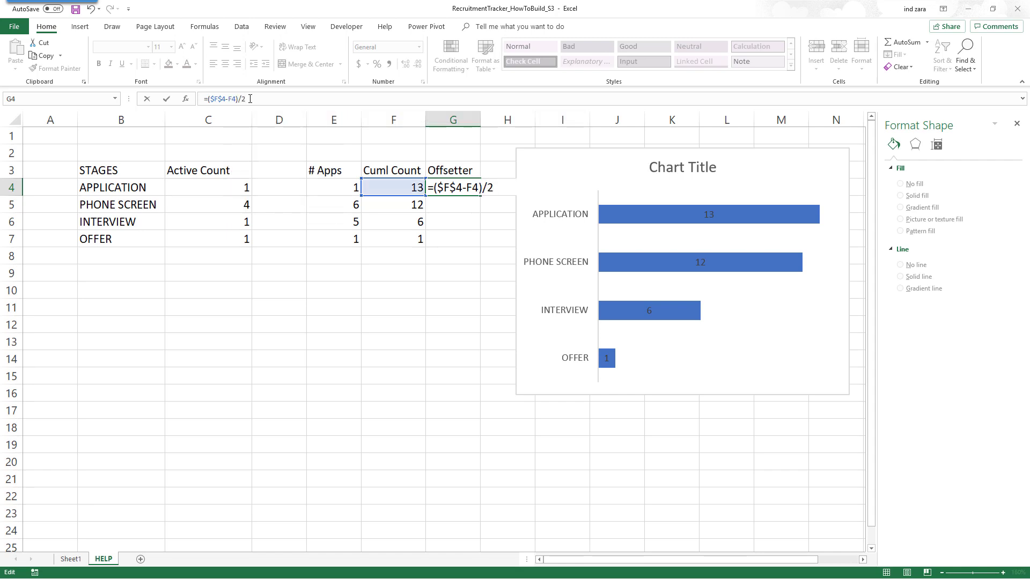
key(Return)
key(Up)
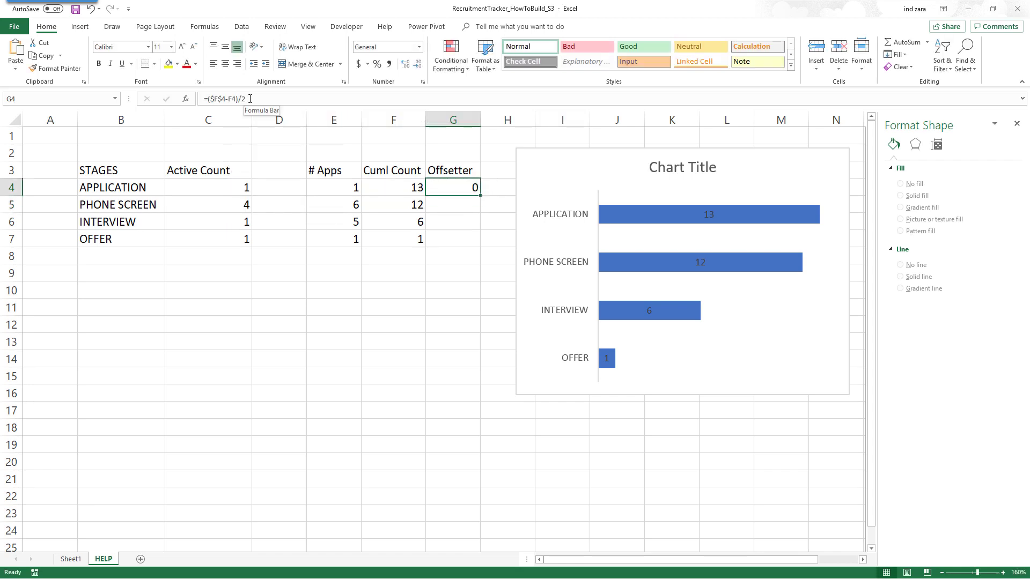
double_click(482, 196)
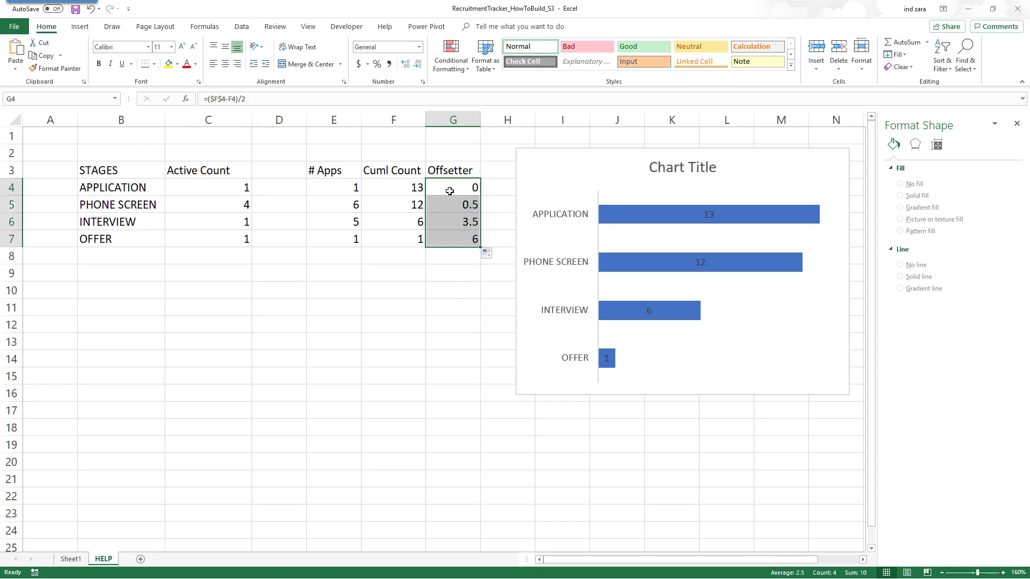
click(448, 209)
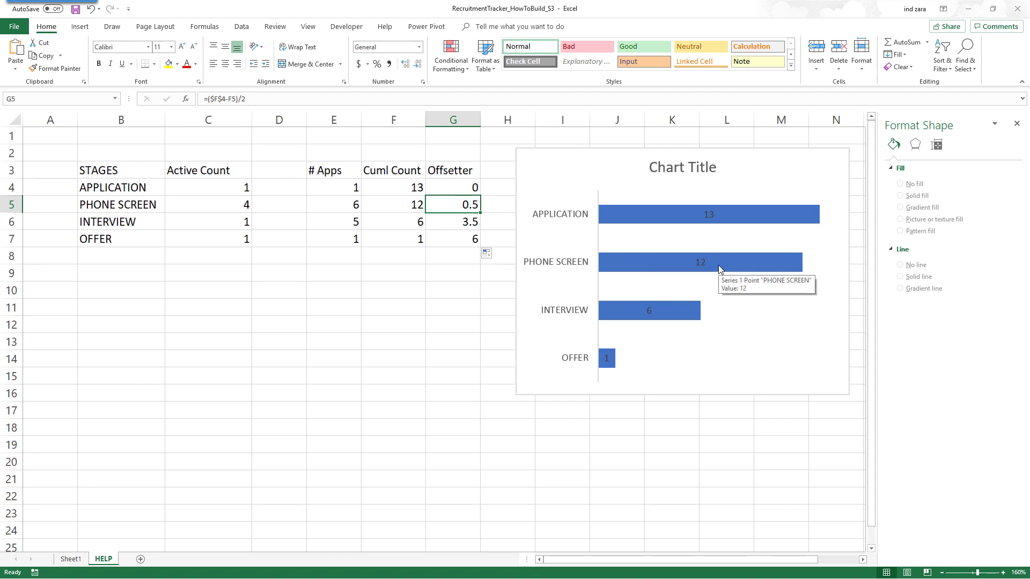
mouse_move(657, 312)
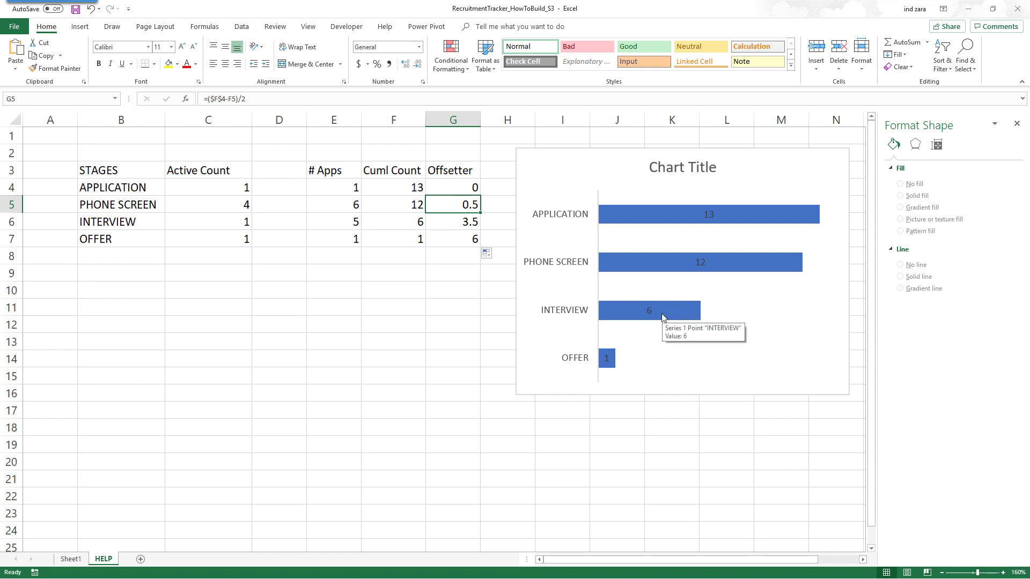
- Add a new series to the funnel chart with values from the Offsetter cells G4:G7
click(618, 184)
right_click(618, 183)
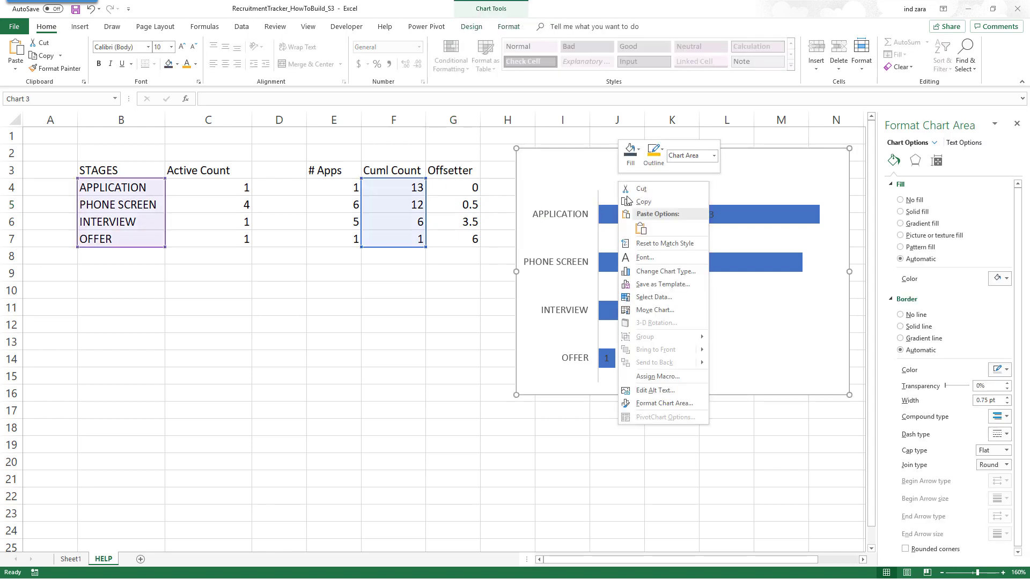
click(661, 296)
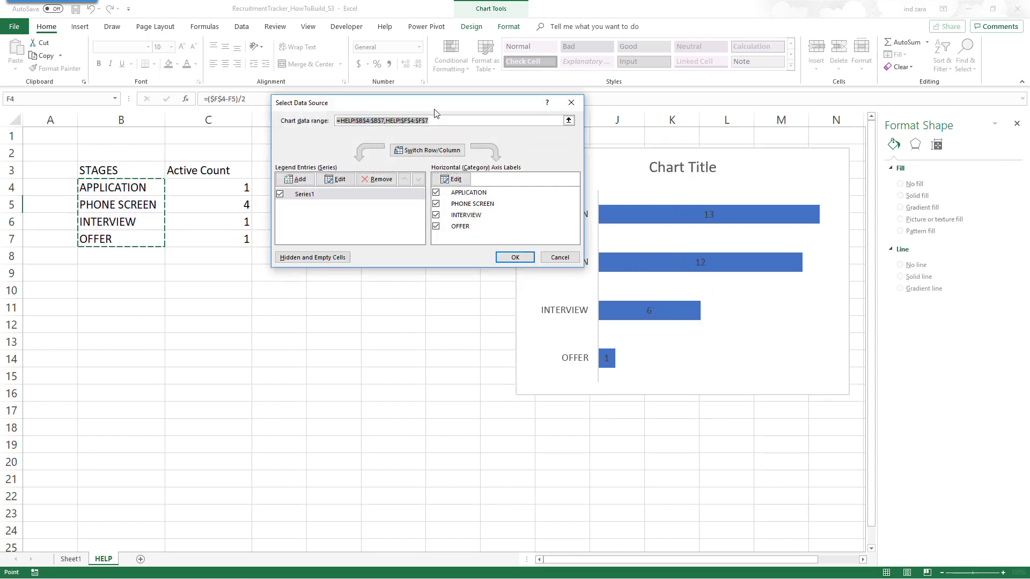
drag(434, 112, 727, 178)
click(594, 252)
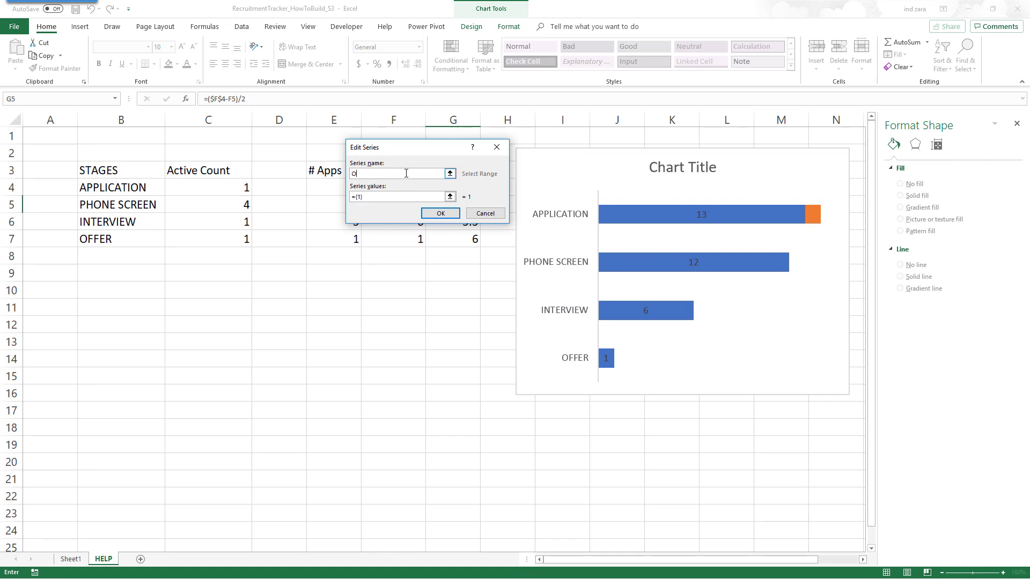
key(Tab)
drag(411, 152, 818, 238)
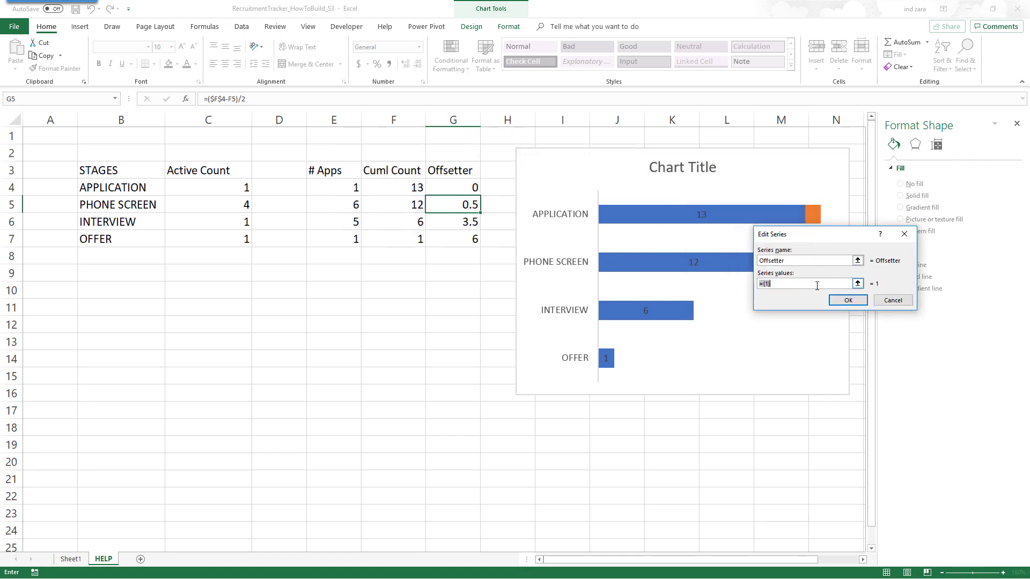
drag(441, 185, 442, 237)
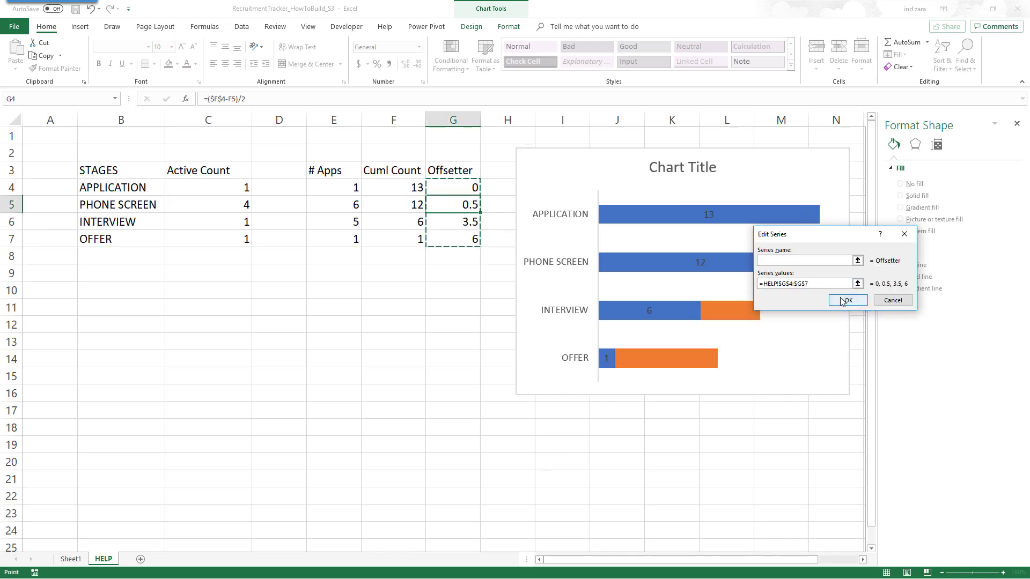
click(843, 301)
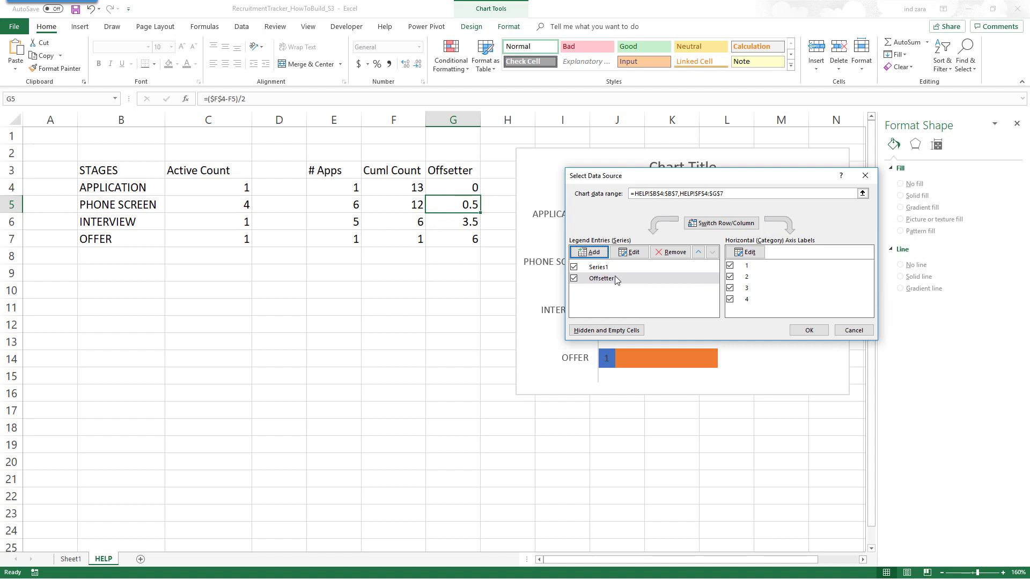
- Move the Offsetter series ahead of Series1 and apply the data changes
click(615, 278)
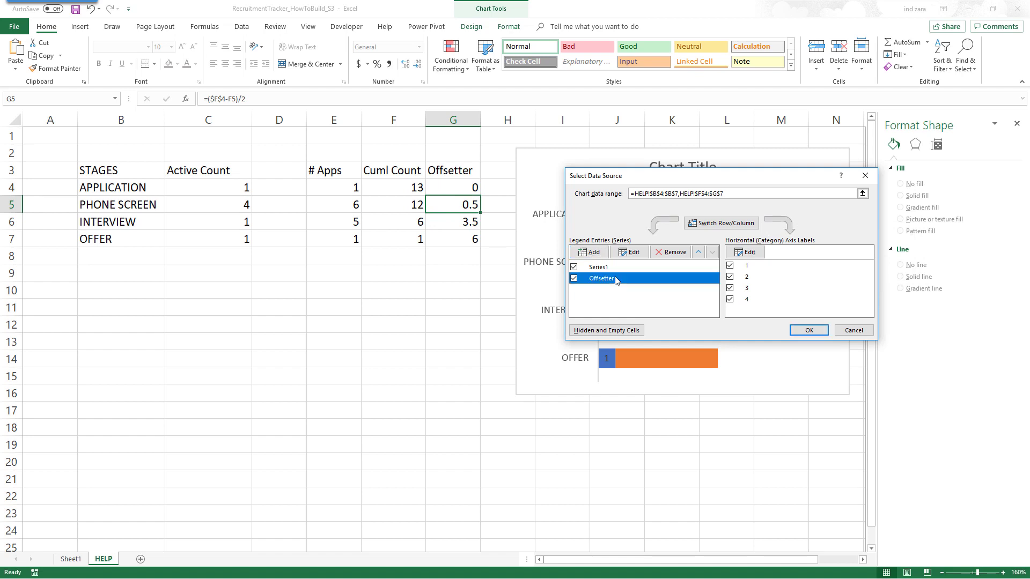
click(698, 253)
drag(690, 171, 314, 190)
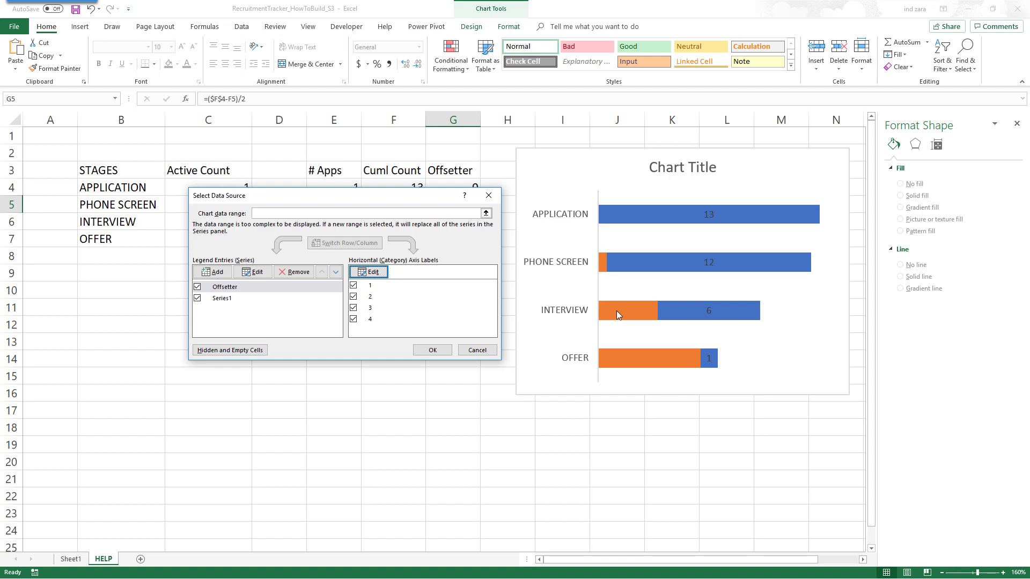
click(432, 350)
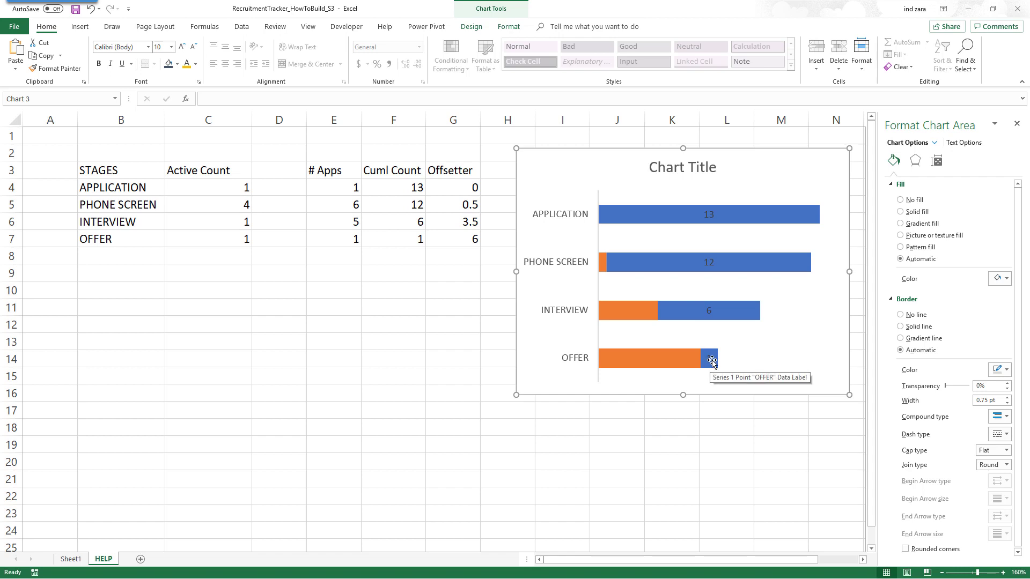
- Set the orange Offsetter bars to No fill so only the centred blue bars show
click(629, 310)
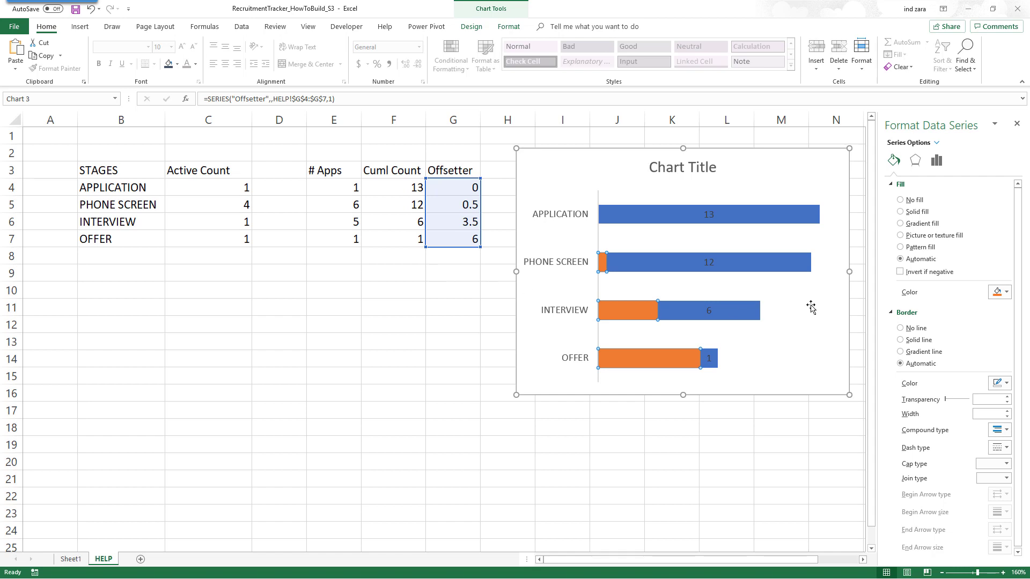
click(902, 206)
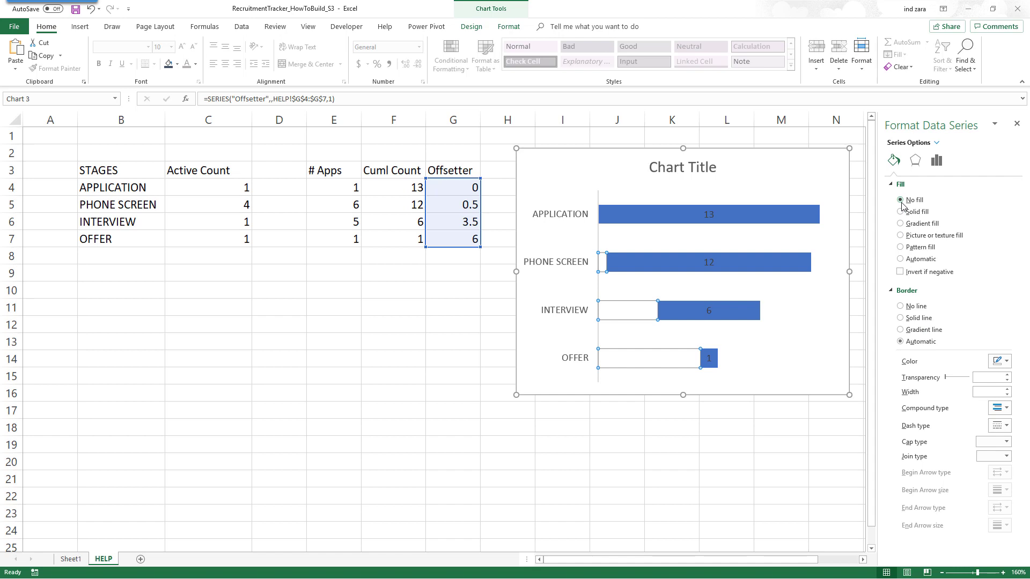
click(728, 427)
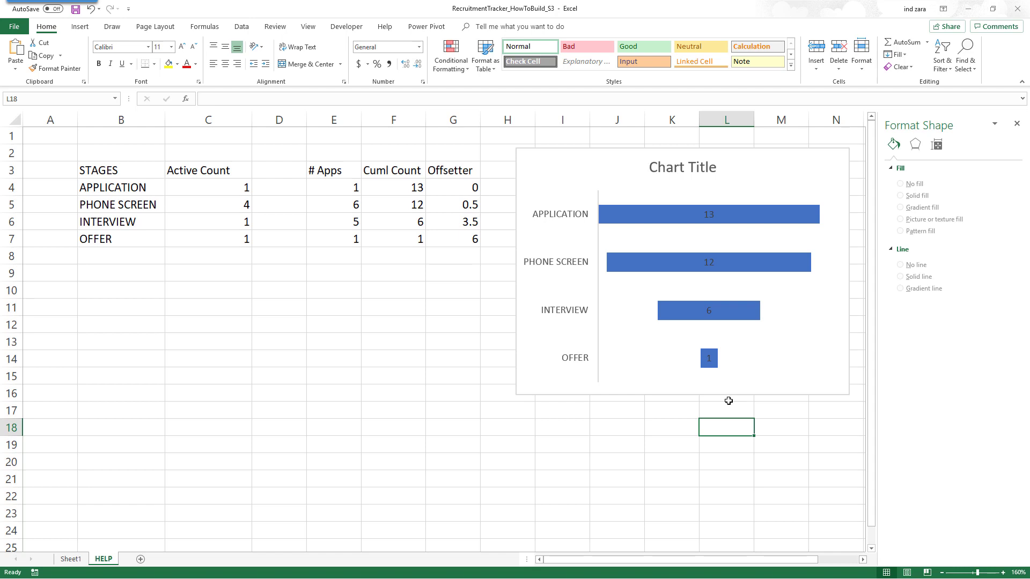
- Move the funnel chart from HELP to cell I5 on the dashboard and shrink it
click(767, 389)
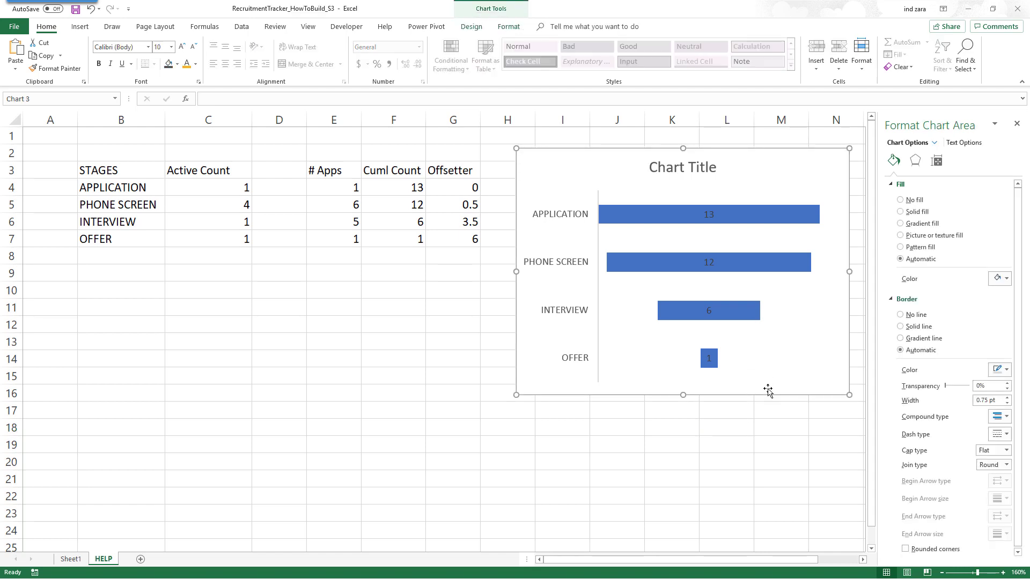
key(Delete)
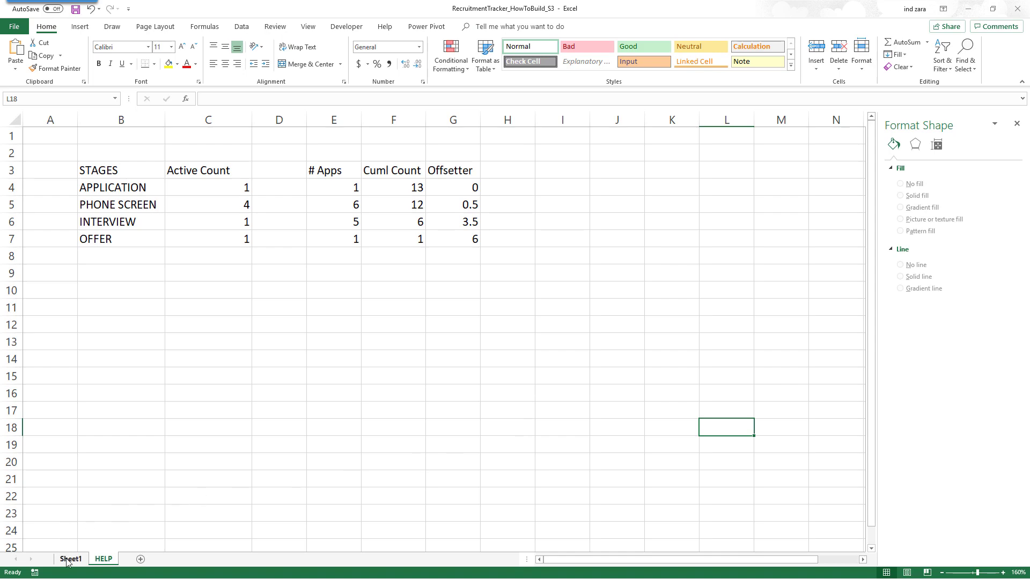
click(69, 559)
click(714, 204)
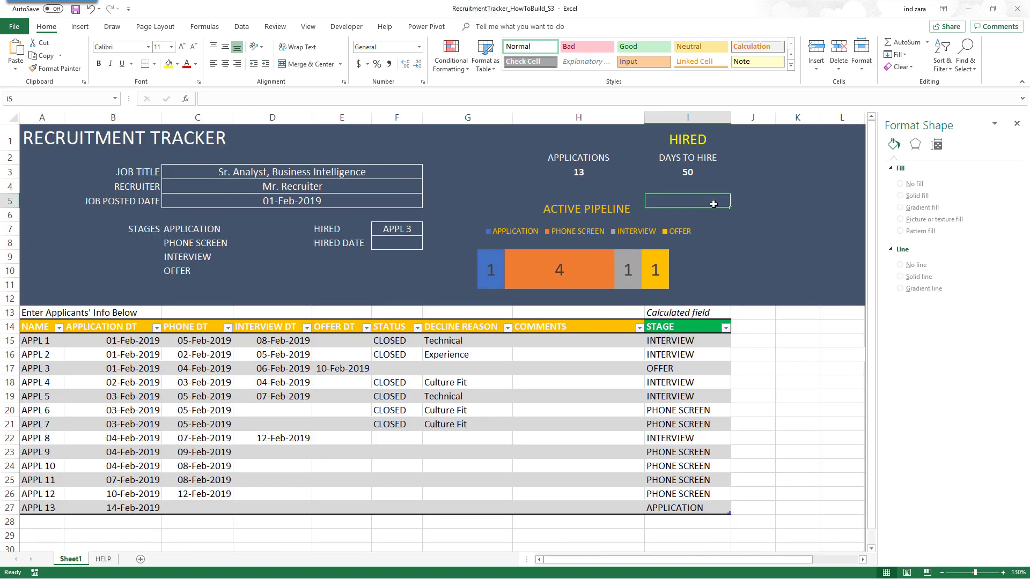
key(ctrl+v)
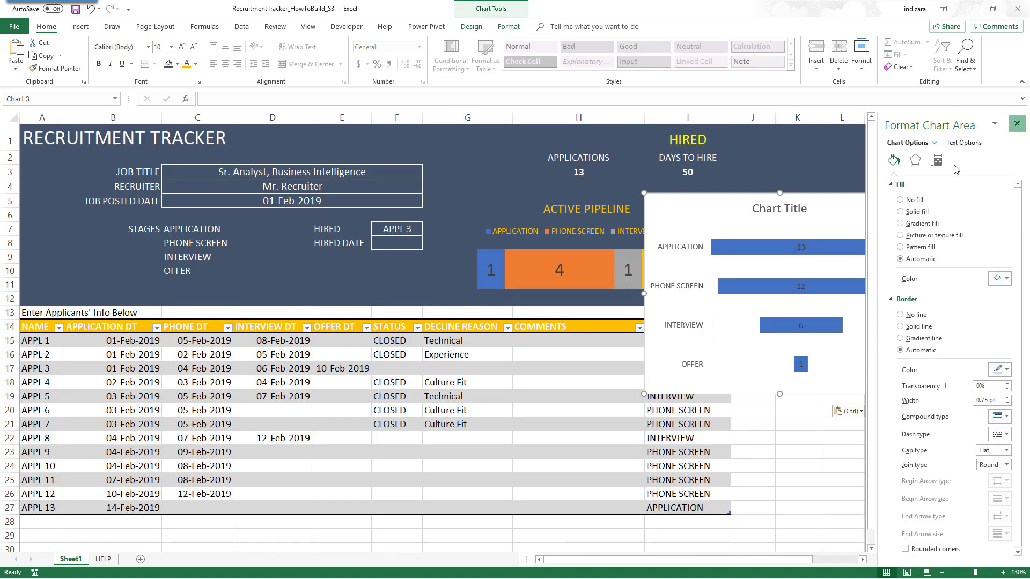
click(1016, 124)
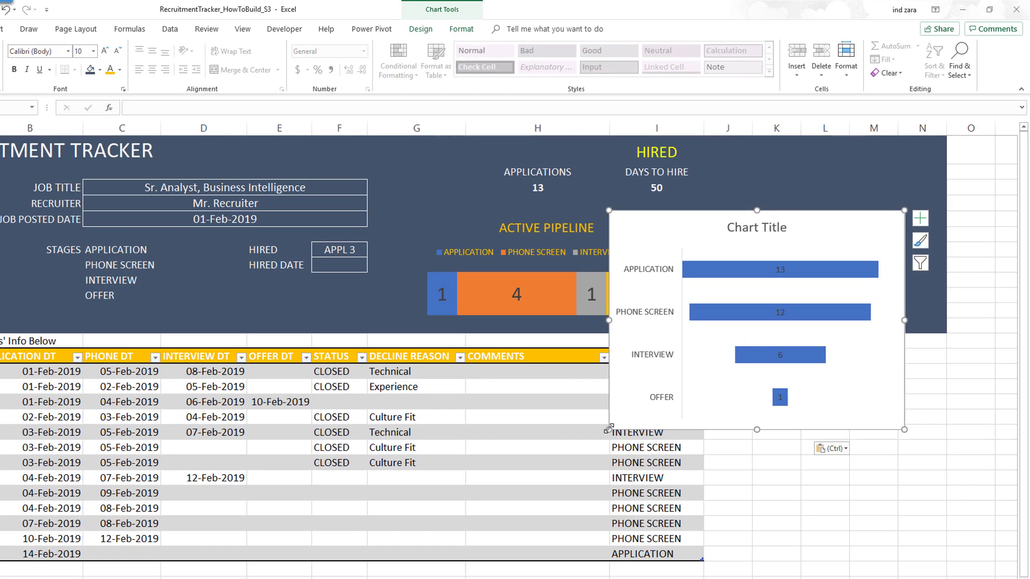
drag(608, 429, 687, 323)
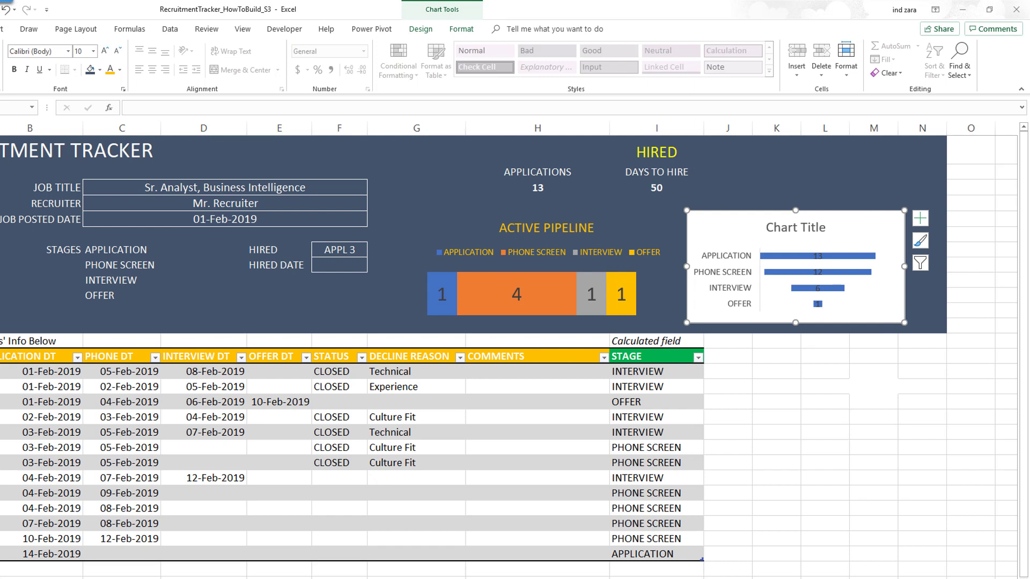
- Retitle the funnel chart 'RECRUITMENT FUNNEL'
scroll(487, 351, right, 1)
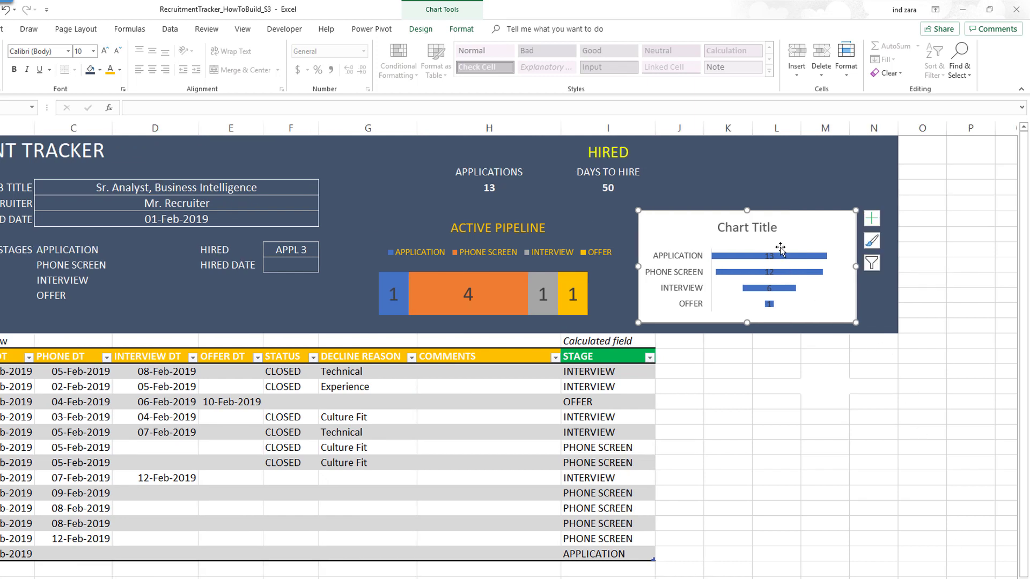
click(757, 231)
click(757, 231)
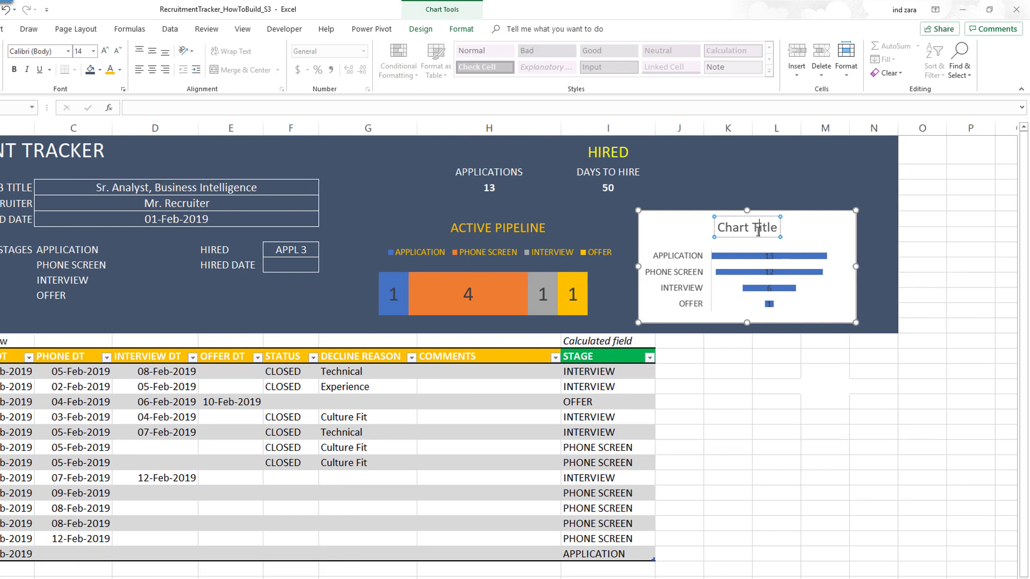
triple_click(757, 231)
text(RE)
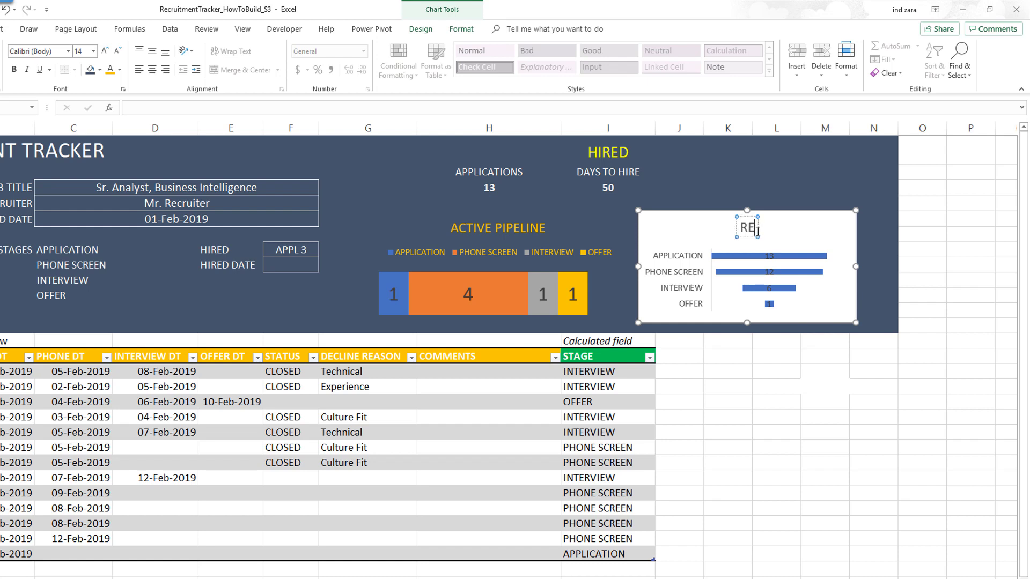
text(CRUITMENT FUNNEL)
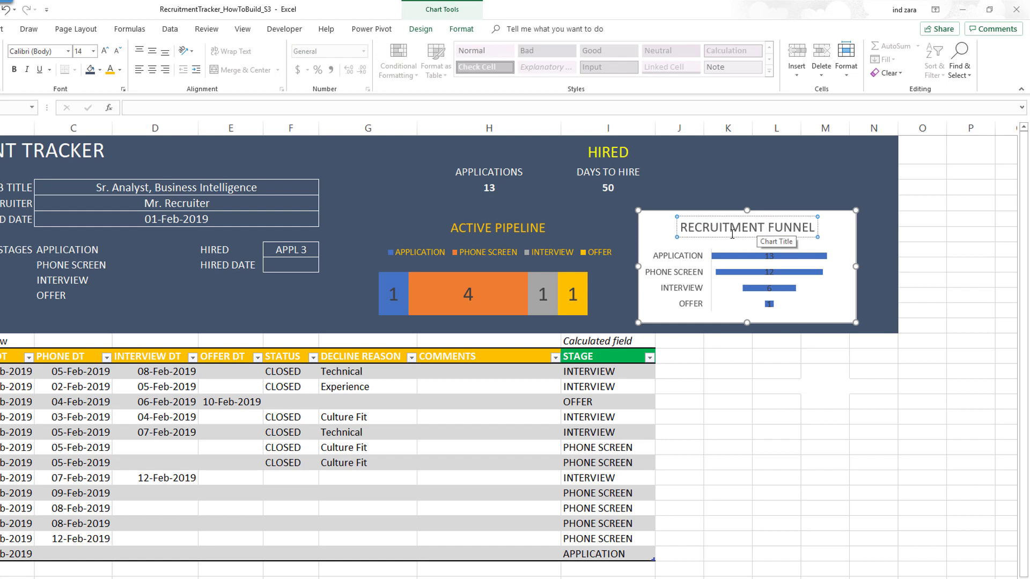
- Colour the RECRUITMENT FUNNEL title gold to match the Active Pipeline heading
click(500, 231)
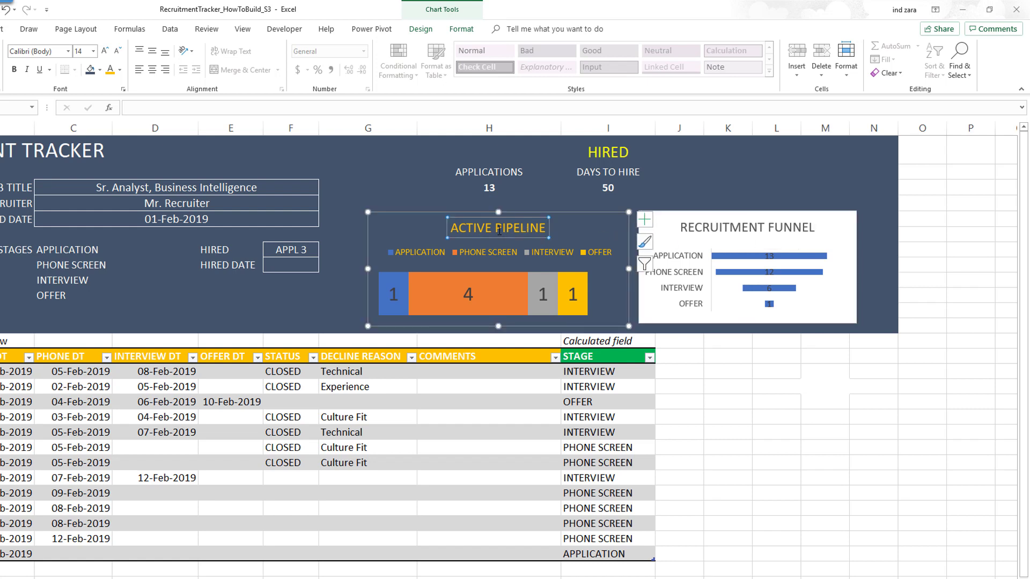
click(494, 229)
click(711, 229)
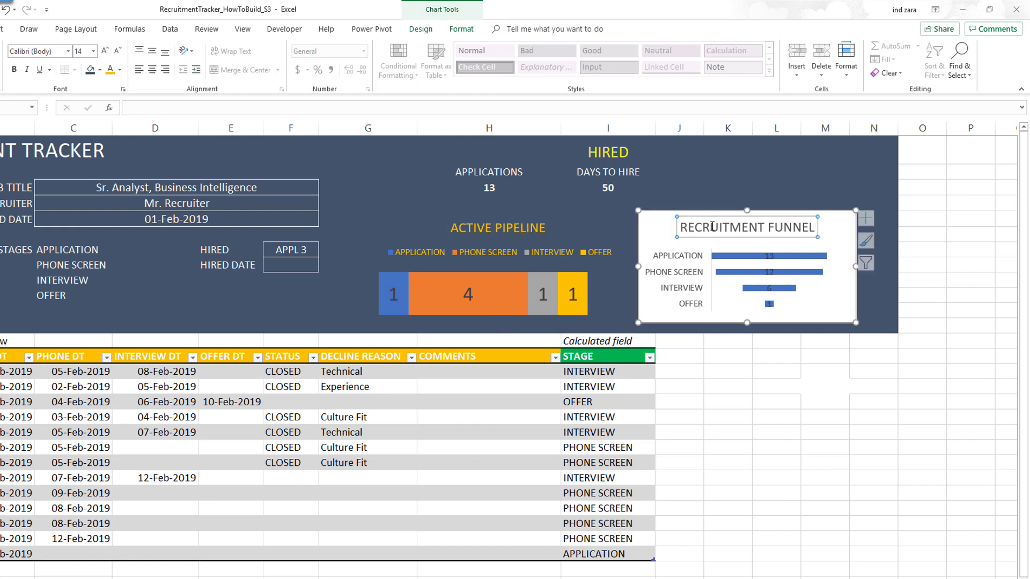
click(711, 229)
triple_click(711, 229)
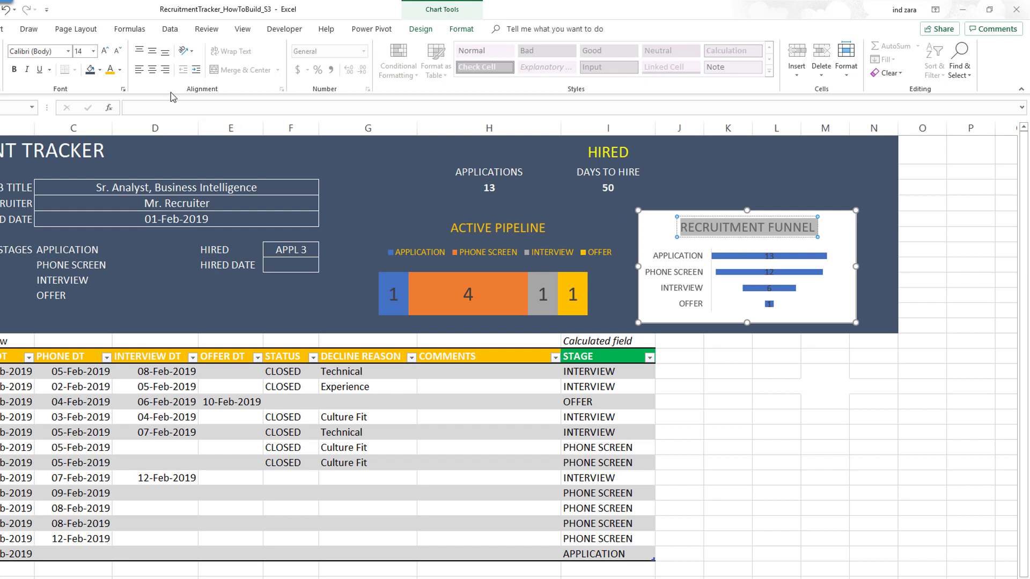
click(111, 70)
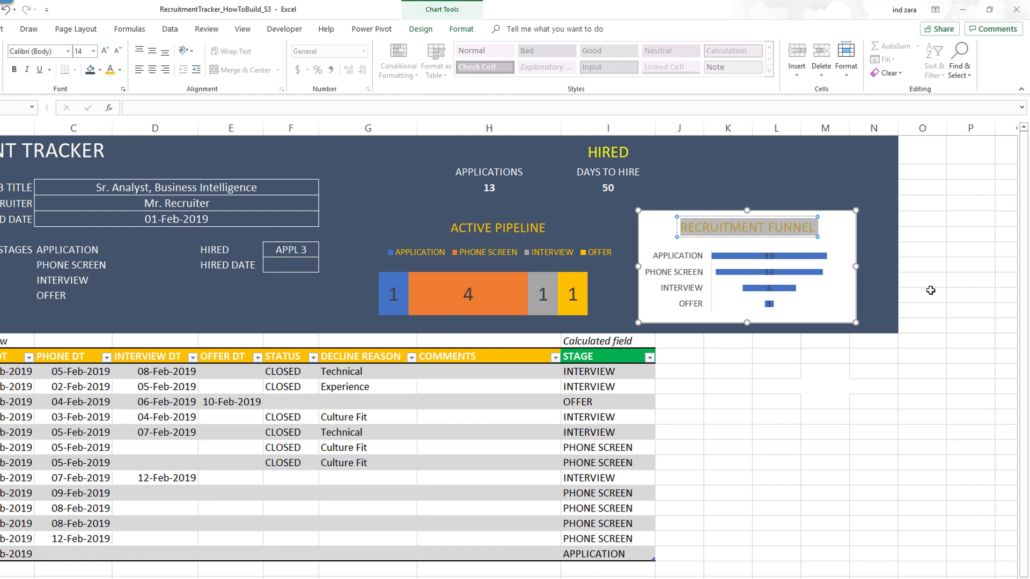
click(851, 294)
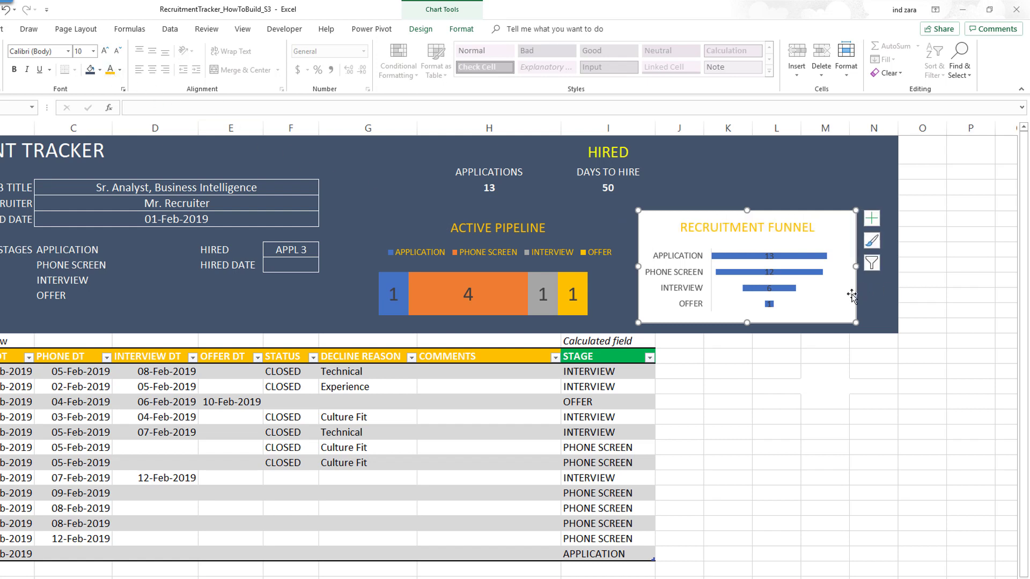
- Align the funnel chart beside Active Pipeline and give it a dark blue-grey border
drag(651, 219, 639, 226)
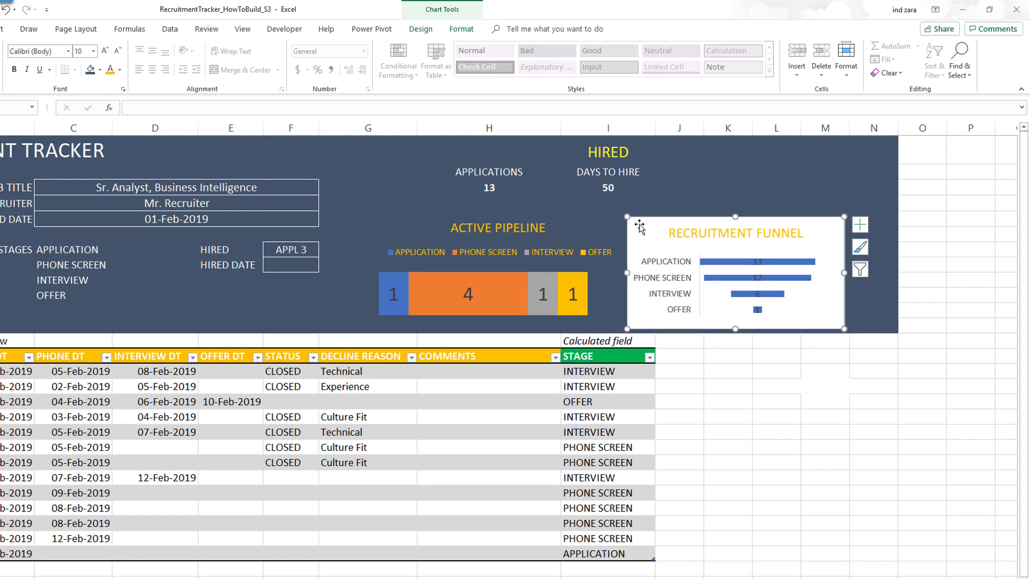
click(462, 30)
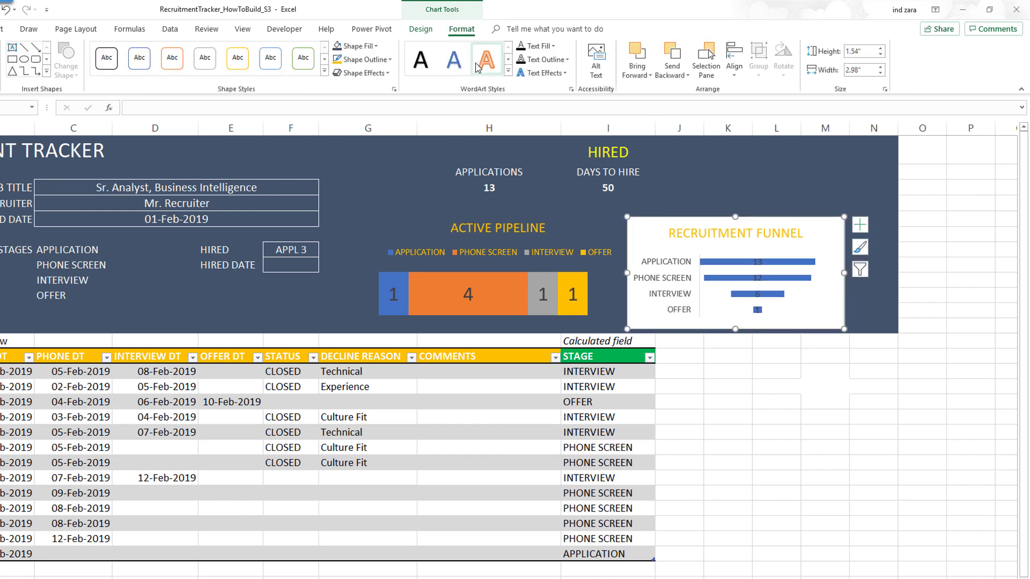
click(369, 60)
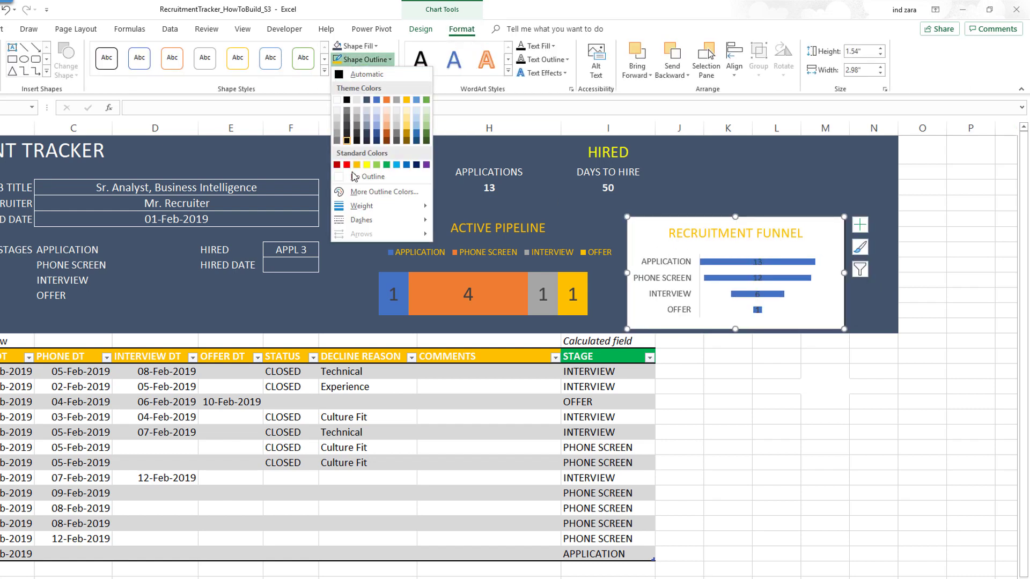
click(368, 100)
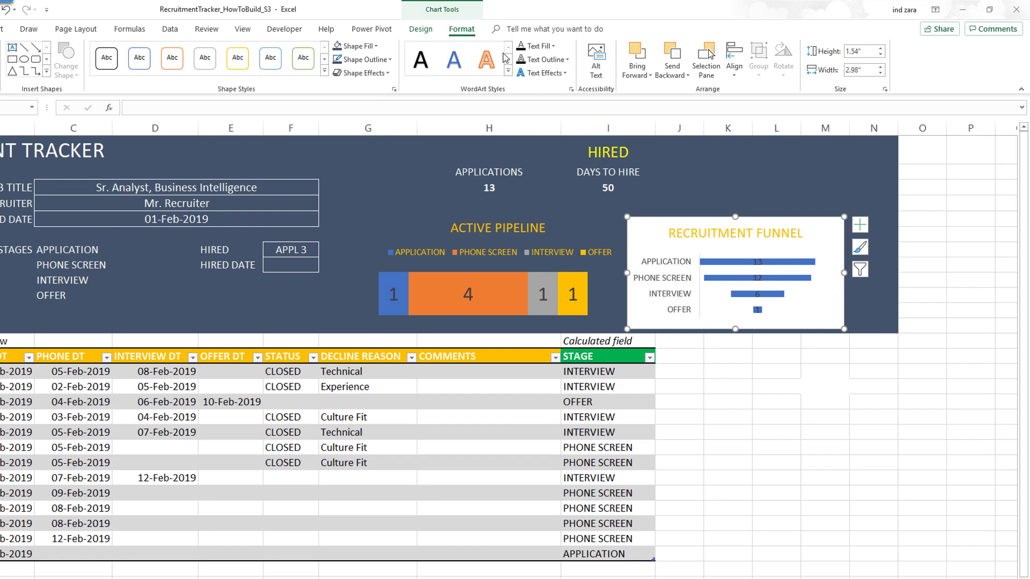
- Remove the chart's background fill and select its stage labels for font formatting
click(358, 46)
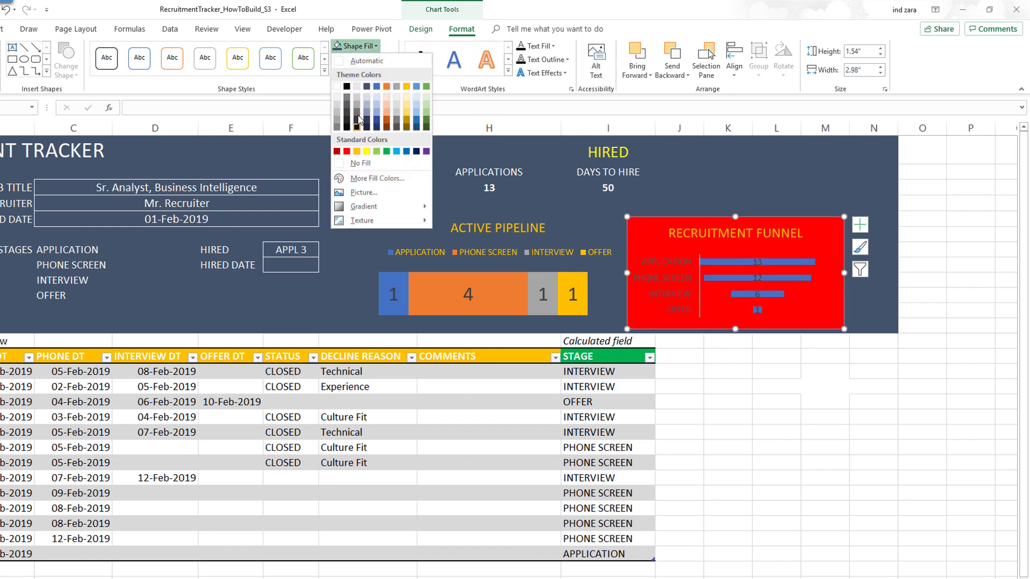
click(361, 163)
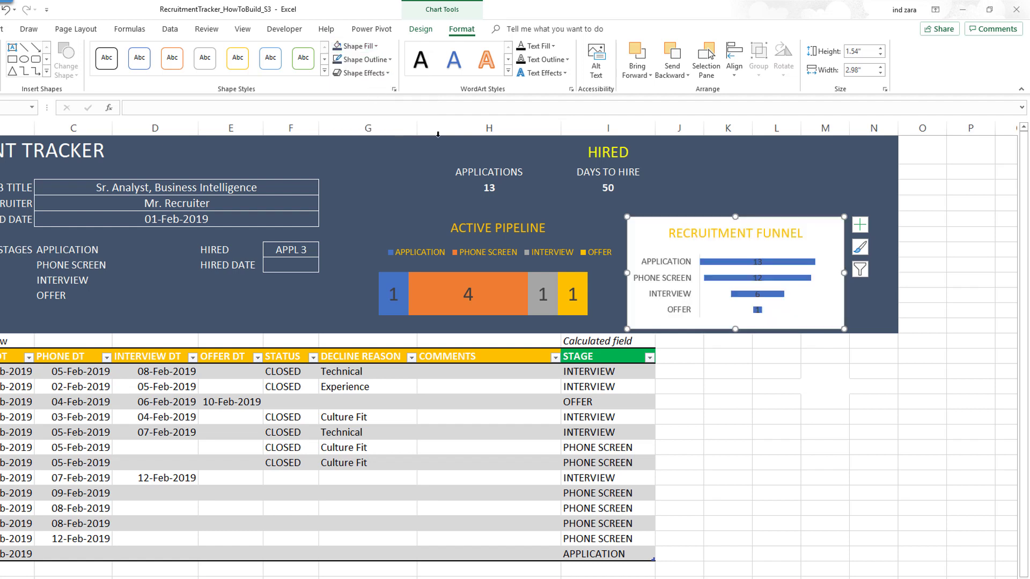
click(668, 262)
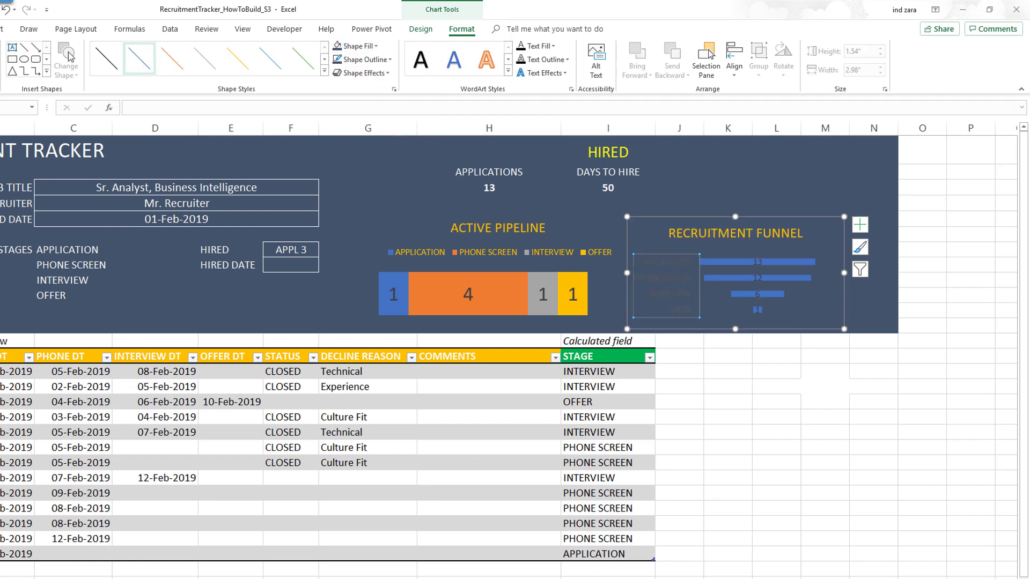
key(alt+h)
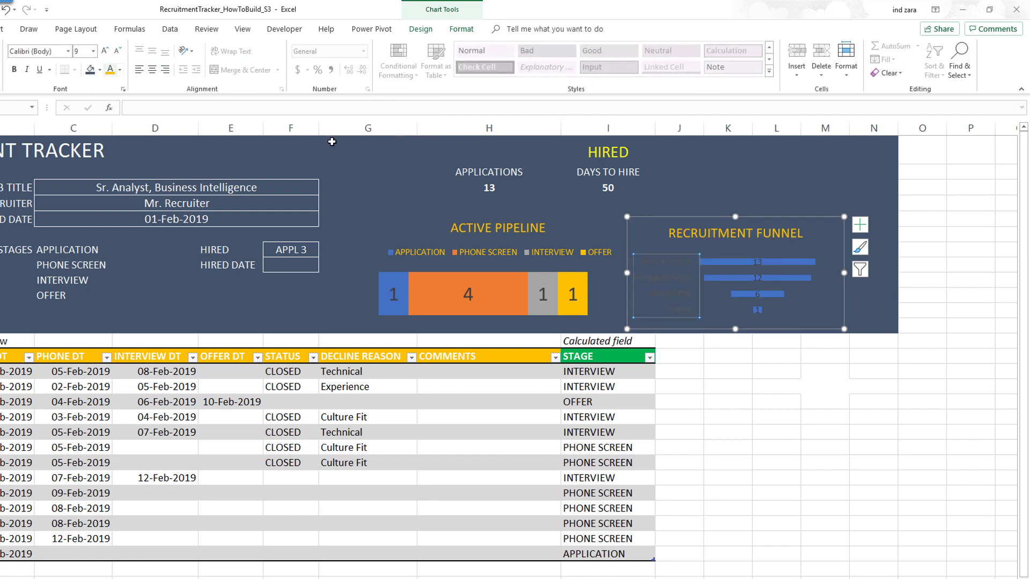
- Stretch the funnel's plot area taller
click(790, 281)
click(761, 254)
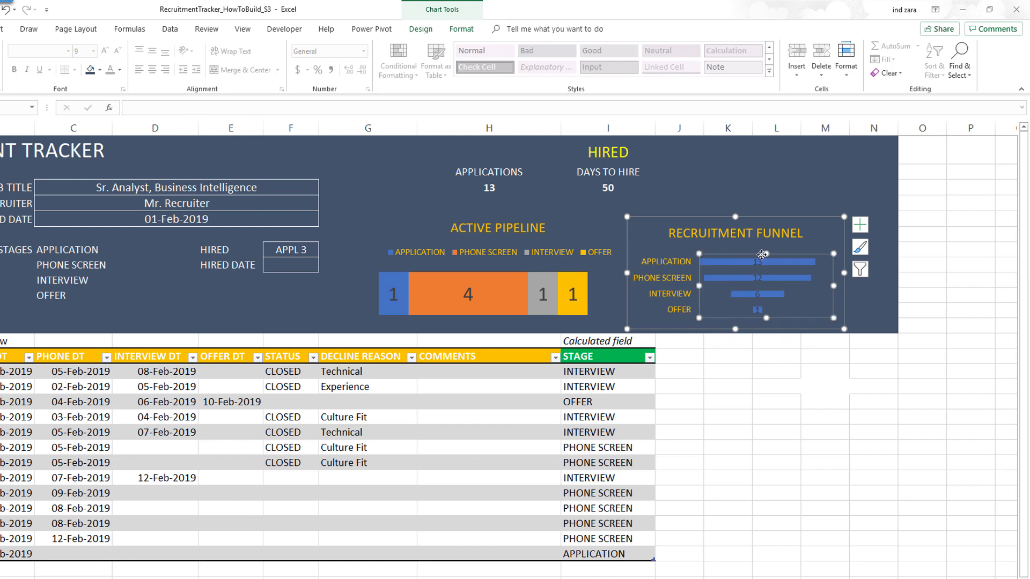
drag(768, 251, 767, 243)
- Set the funnel bar series' gap width to 9%
click(749, 255)
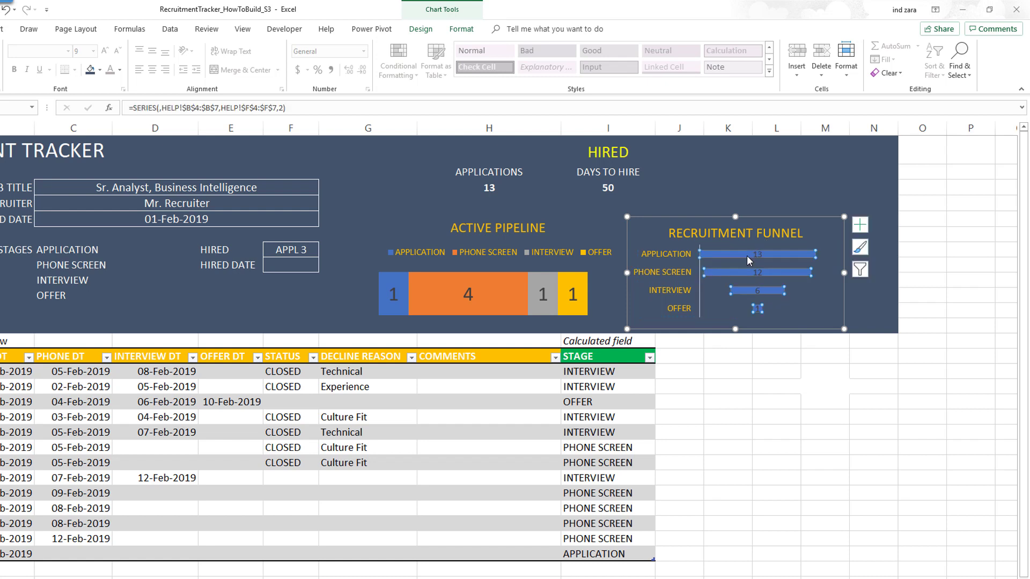
right_click(747, 255)
click(797, 368)
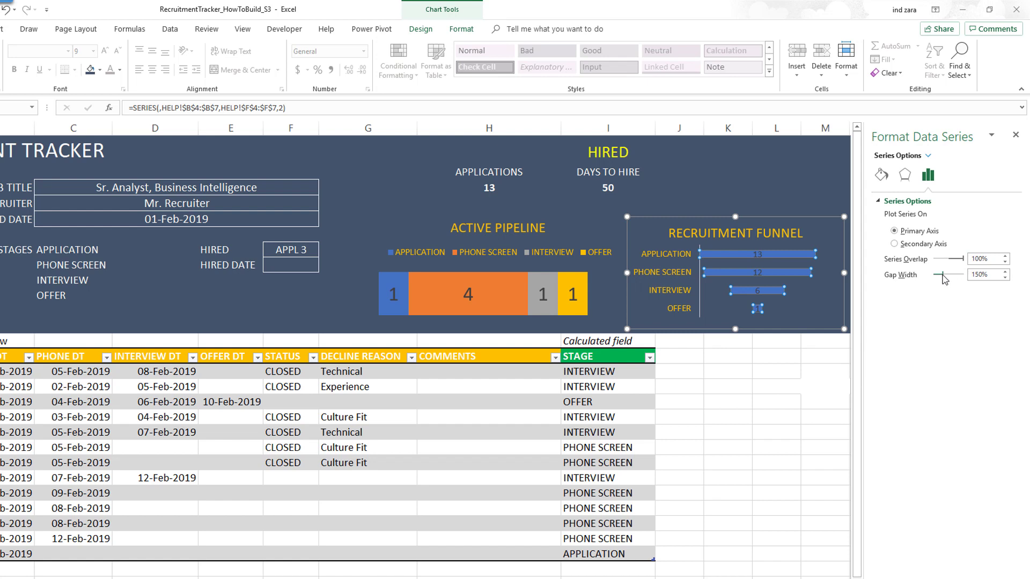
drag(941, 275, 938, 277)
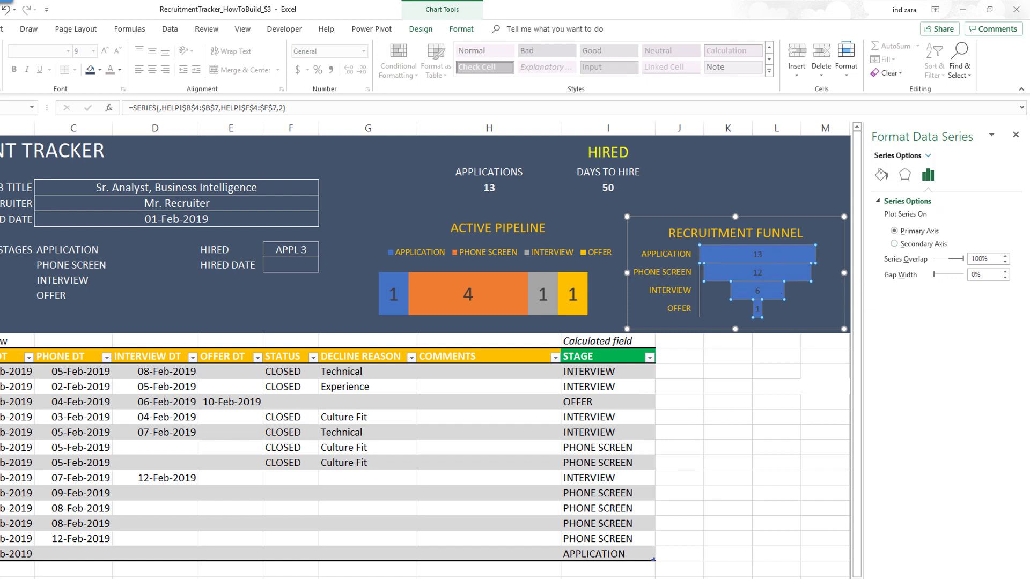
scroll(799, 476, right, 2)
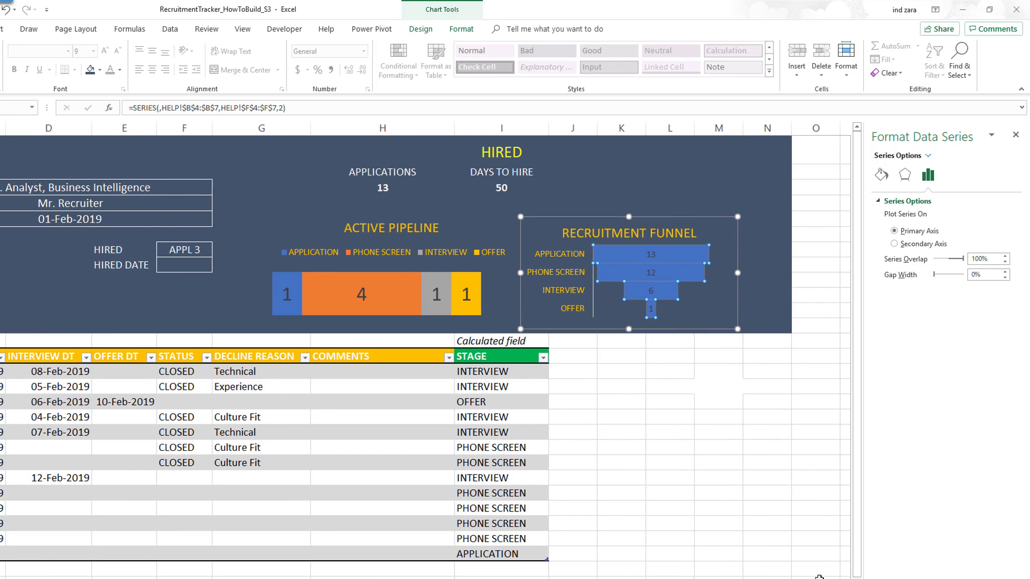
scroll(803, 476, up, 1)
scroll(803, 476, up, 1)
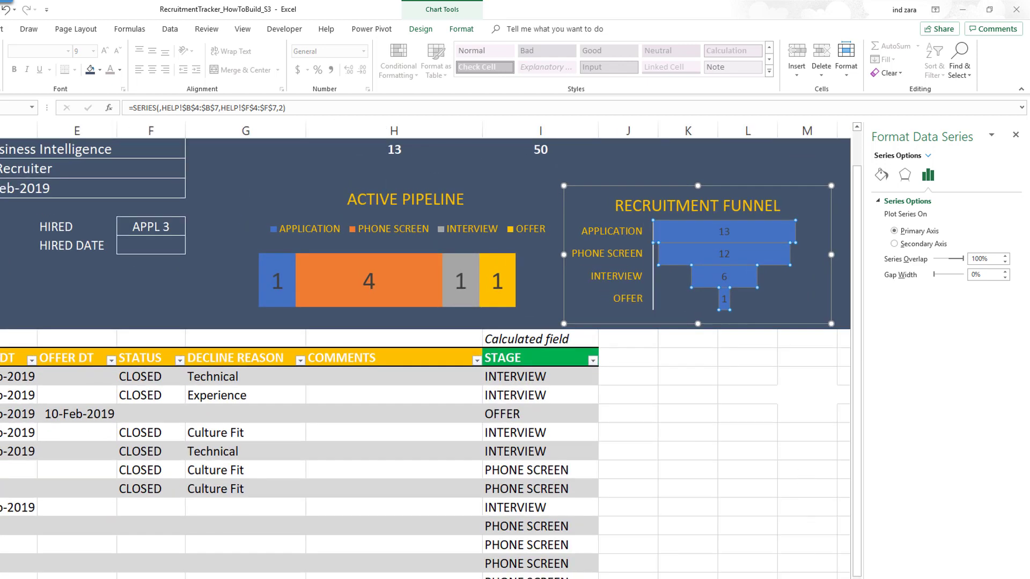
scroll(488, 328, right, 3)
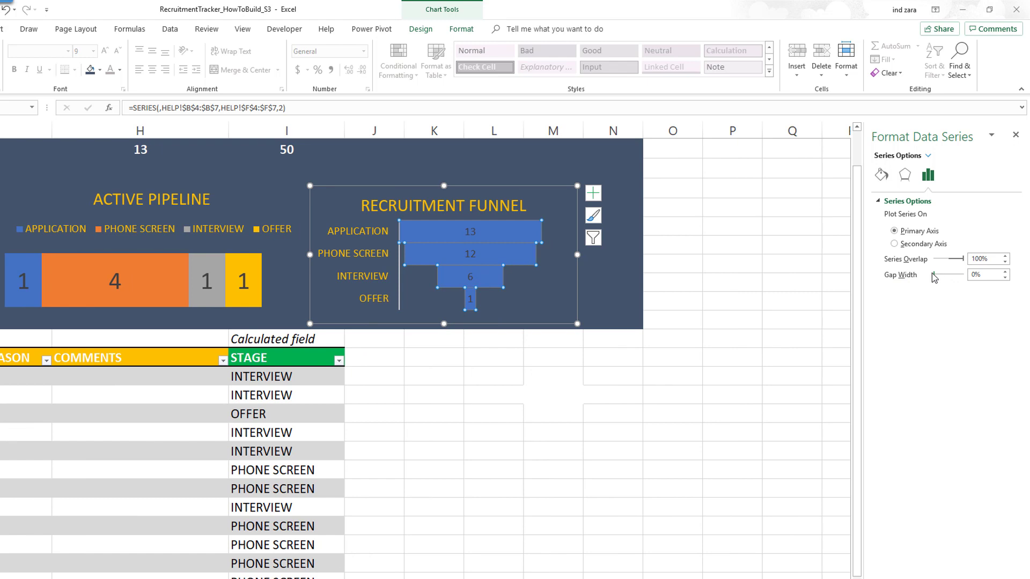
click(1005, 272)
click(1004, 272)
click(1005, 272)
- Remove the outline from the funnel's vertical category axis
click(826, 357)
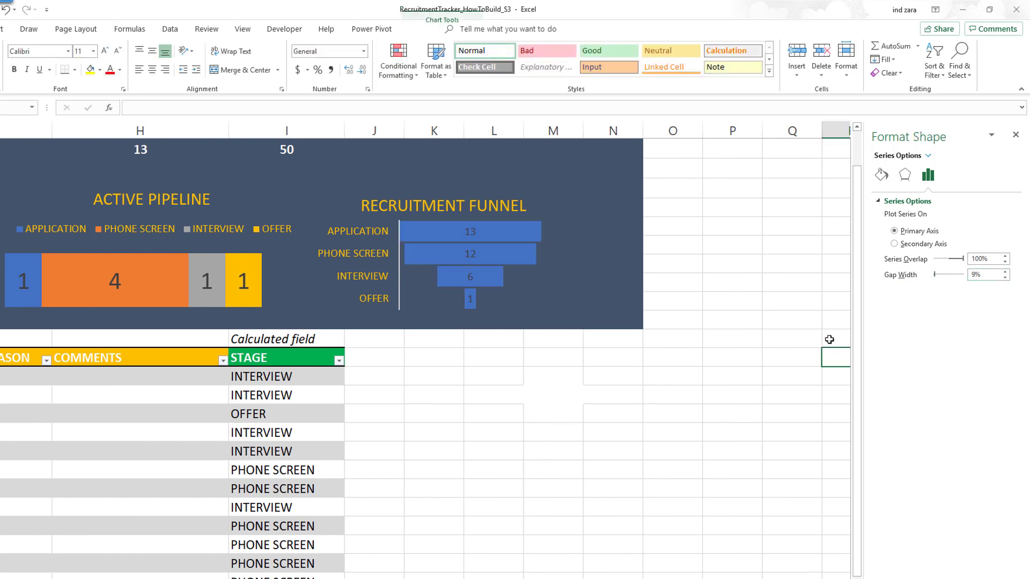
click(398, 265)
click(455, 31)
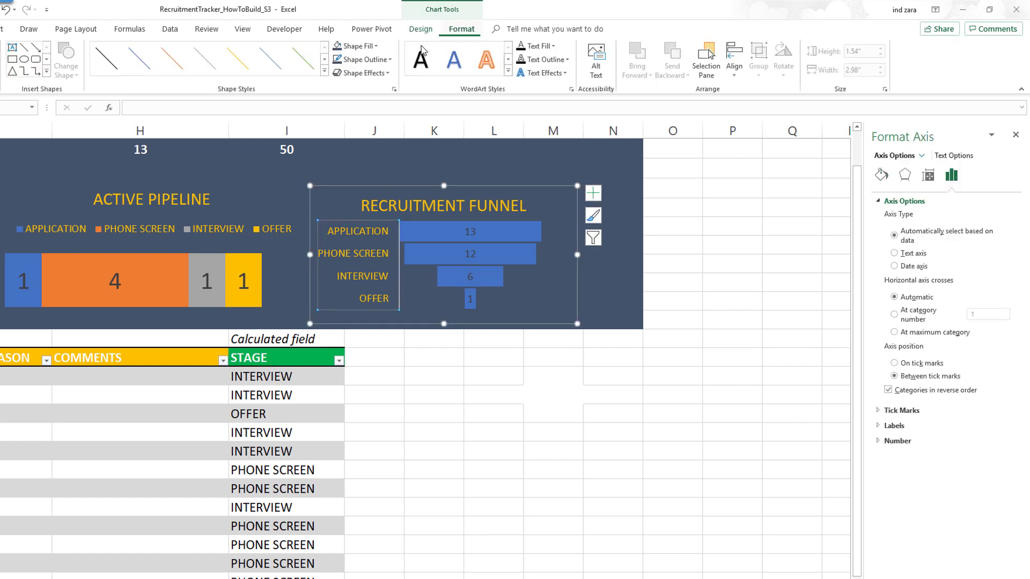
click(366, 59)
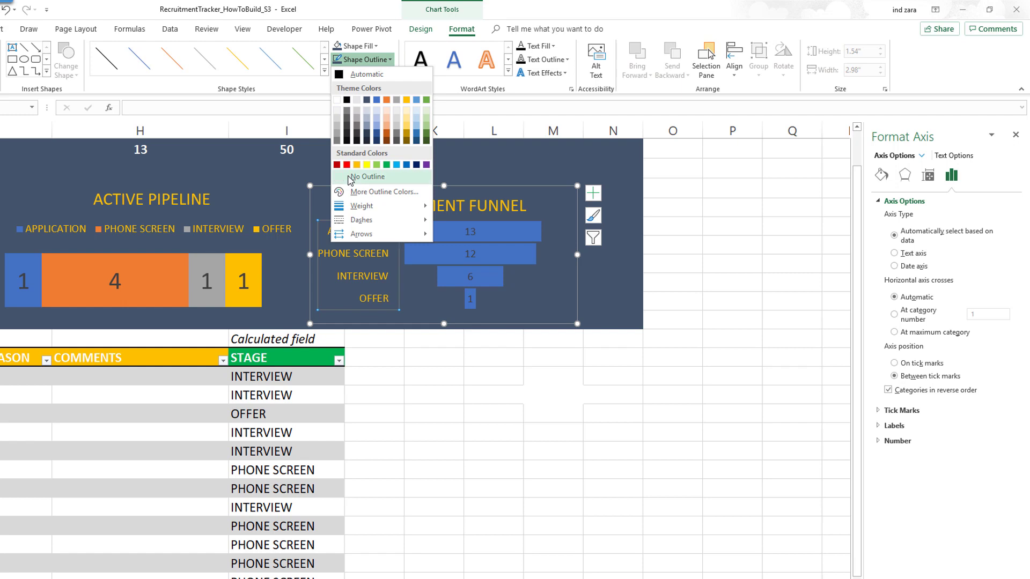
click(355, 176)
click(434, 340)
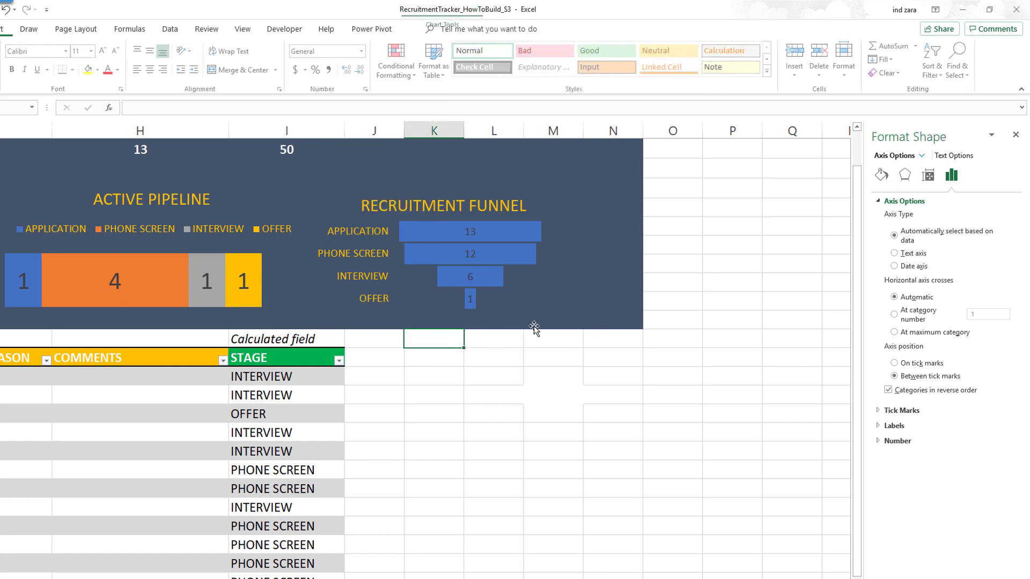
click(727, 324)
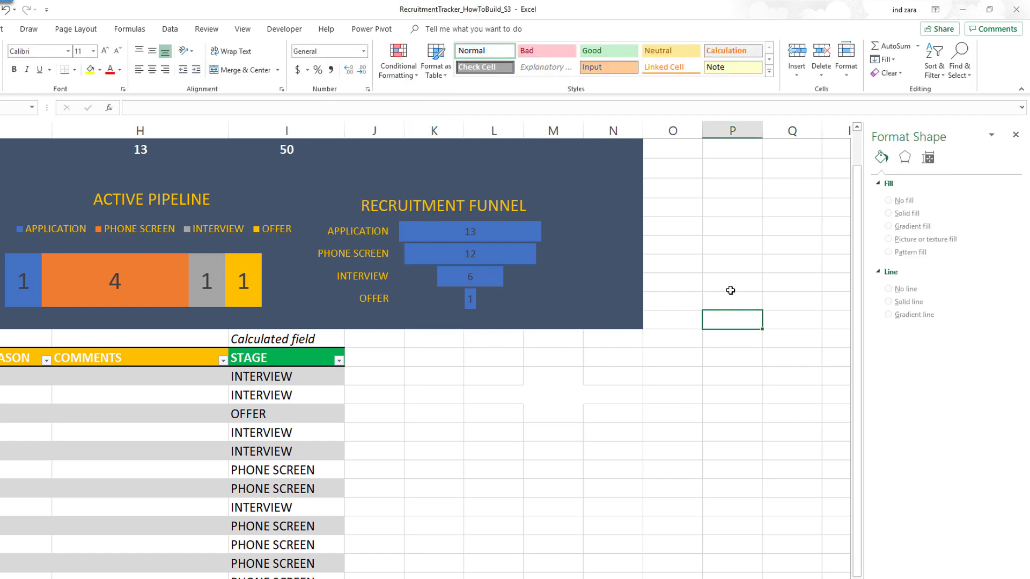
- Fill all the funnel bars with solid gold (Standard Orange)
click(523, 251)
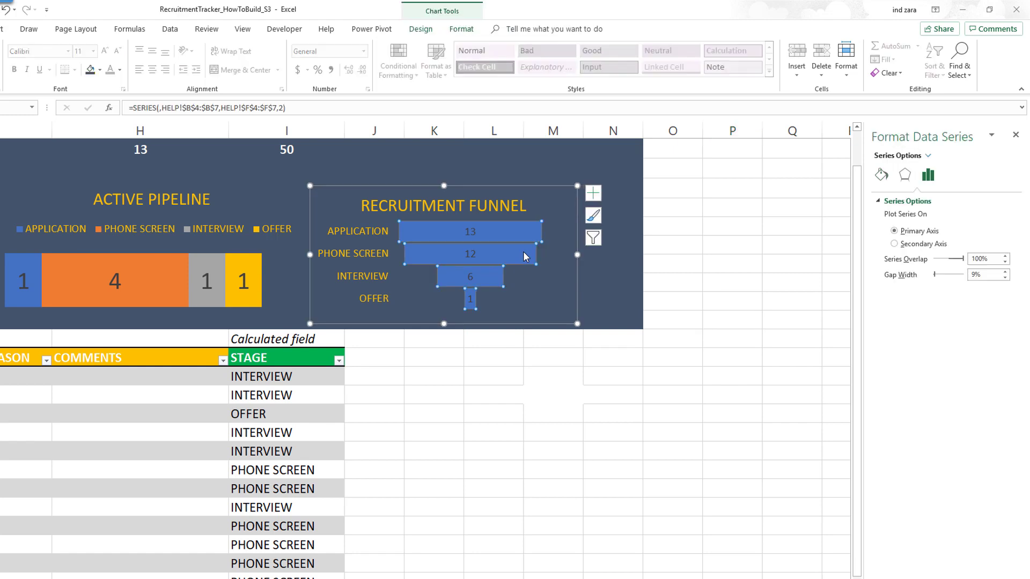
click(501, 233)
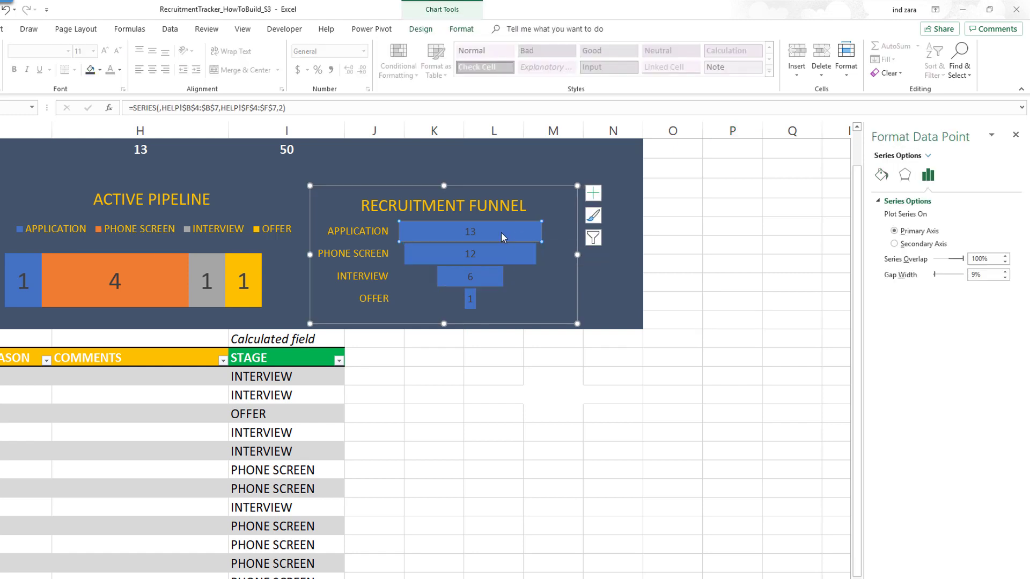
click(539, 379)
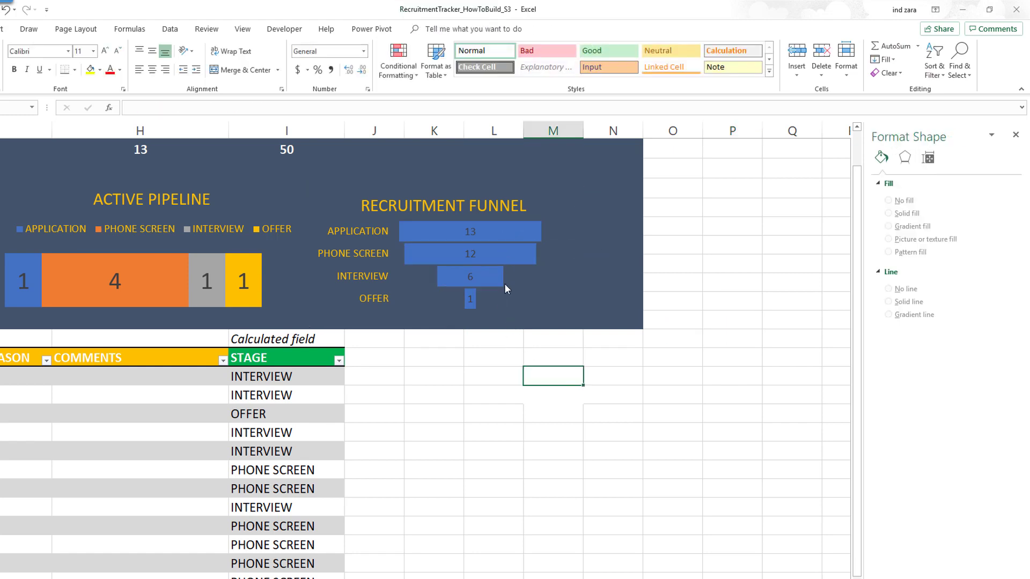
click(507, 262)
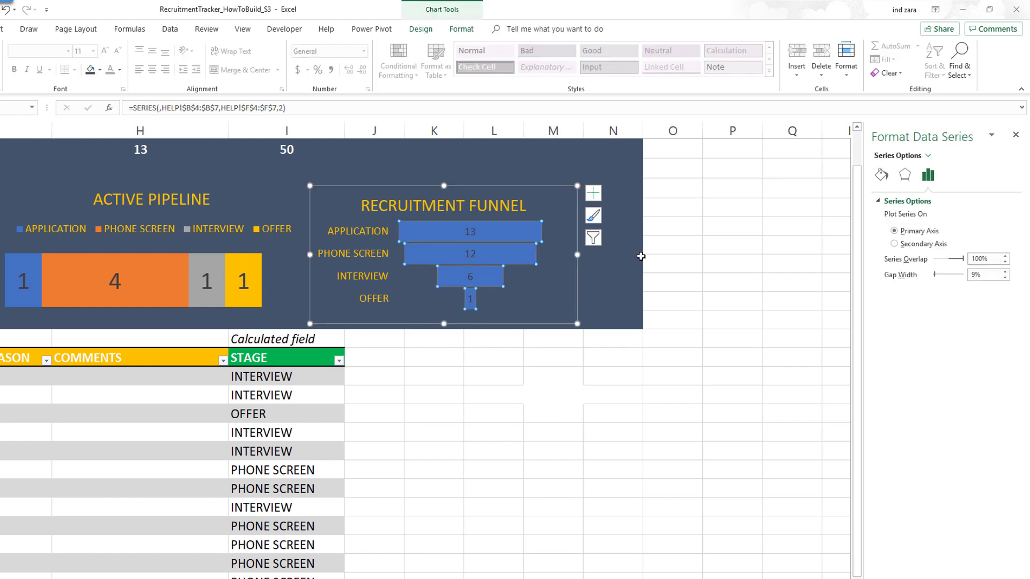
click(881, 175)
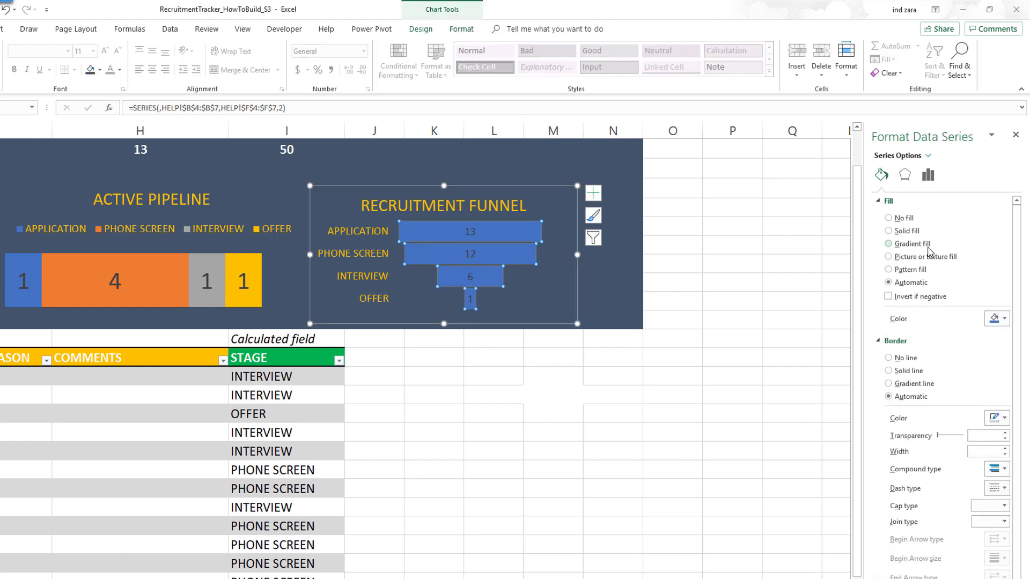
click(997, 322)
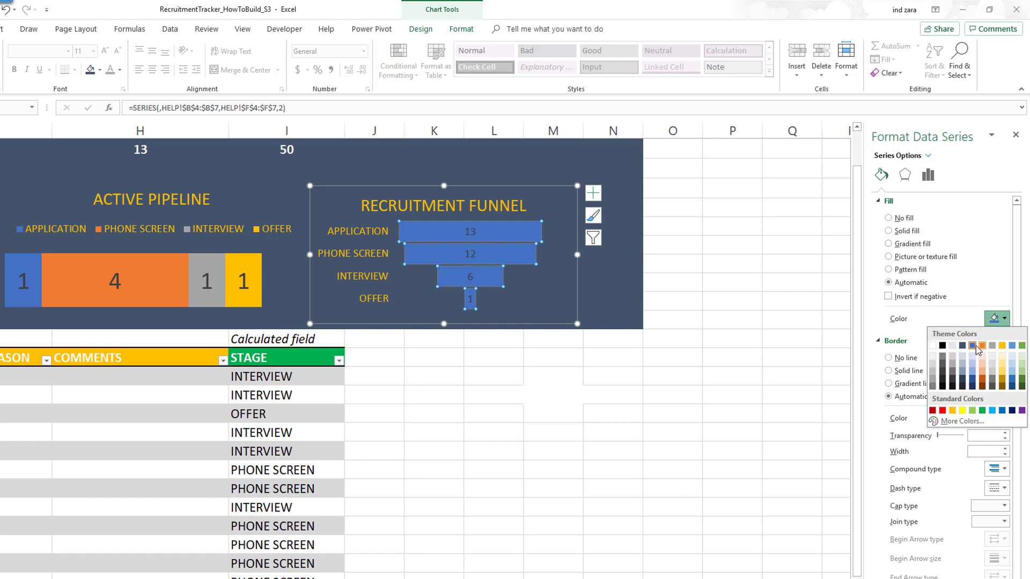
click(953, 411)
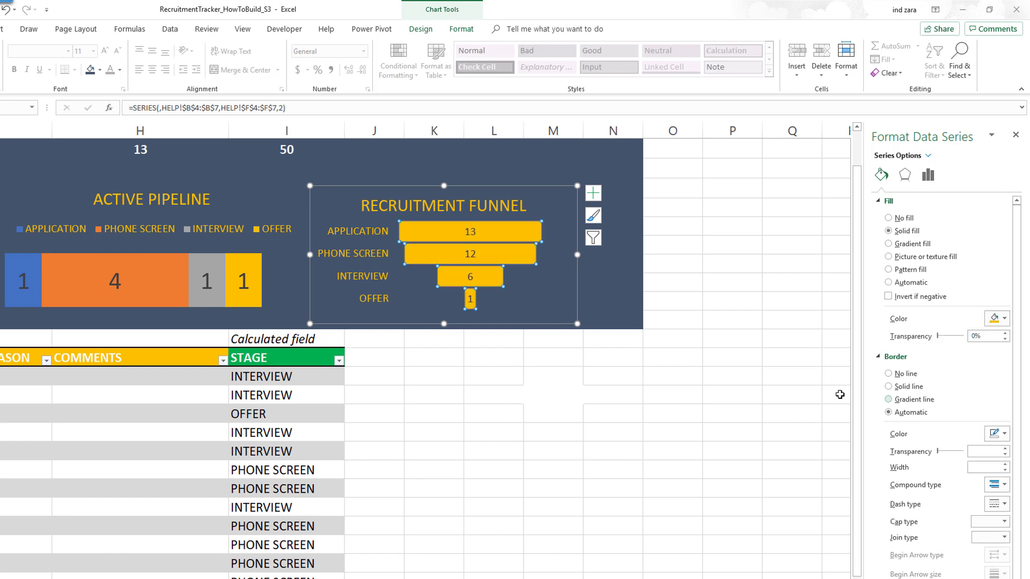
click(476, 361)
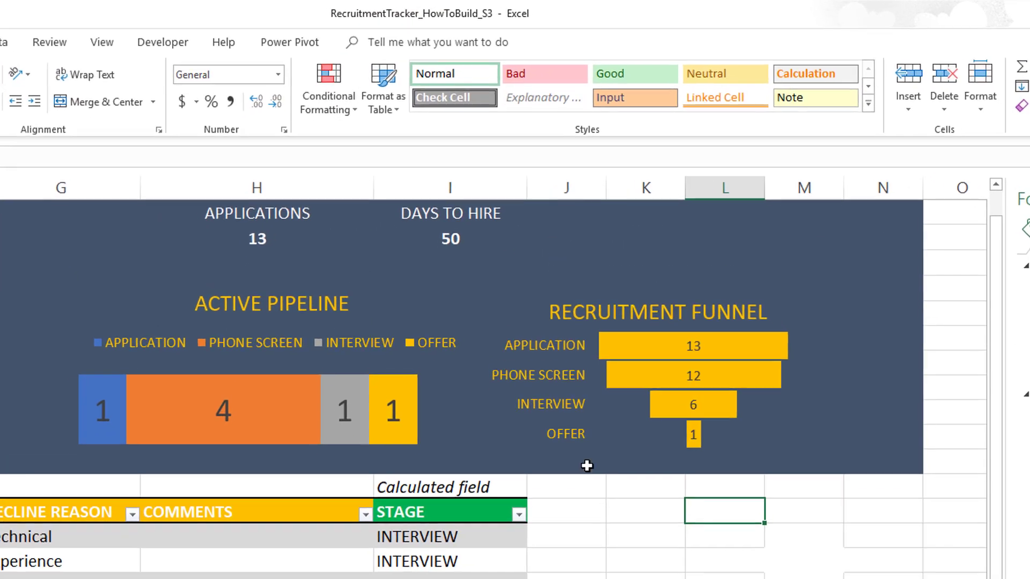
- Close the formatting pane and zoom out to 120% to see the whole dashboard
scroll(581, 387, up, 1)
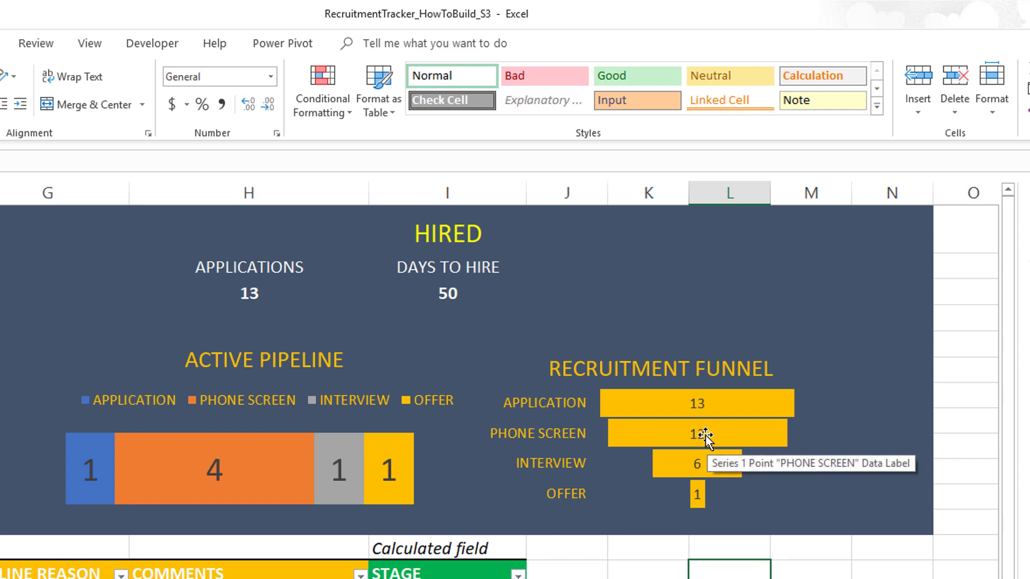
mouse_move(709, 471)
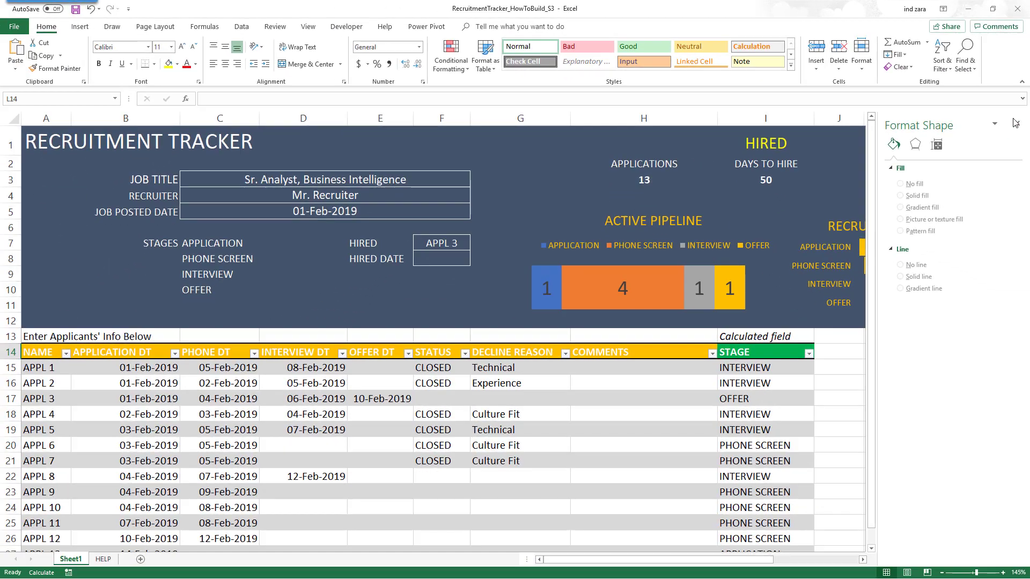
click(1016, 123)
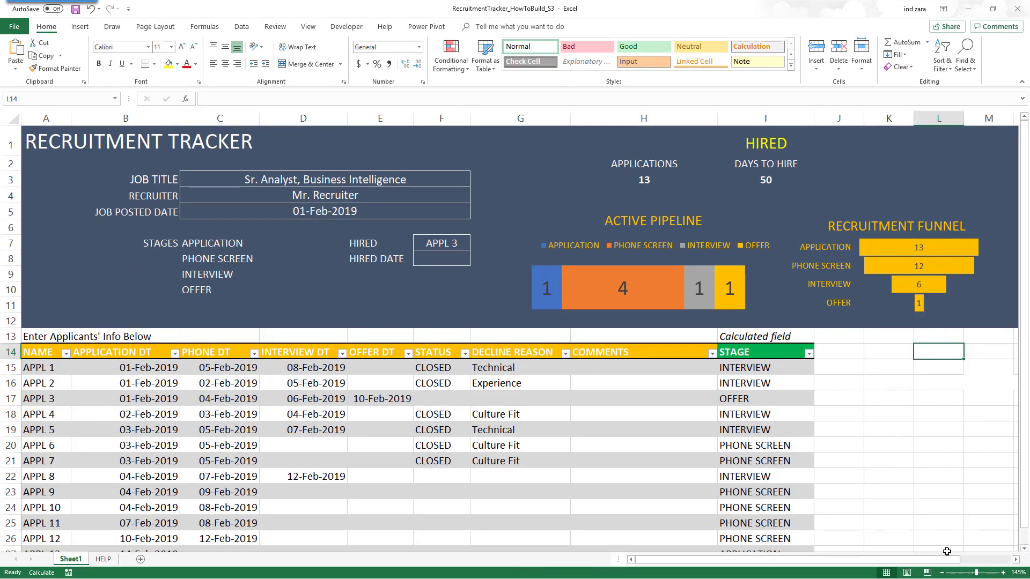
click(944, 573)
click(943, 573)
click(944, 573)
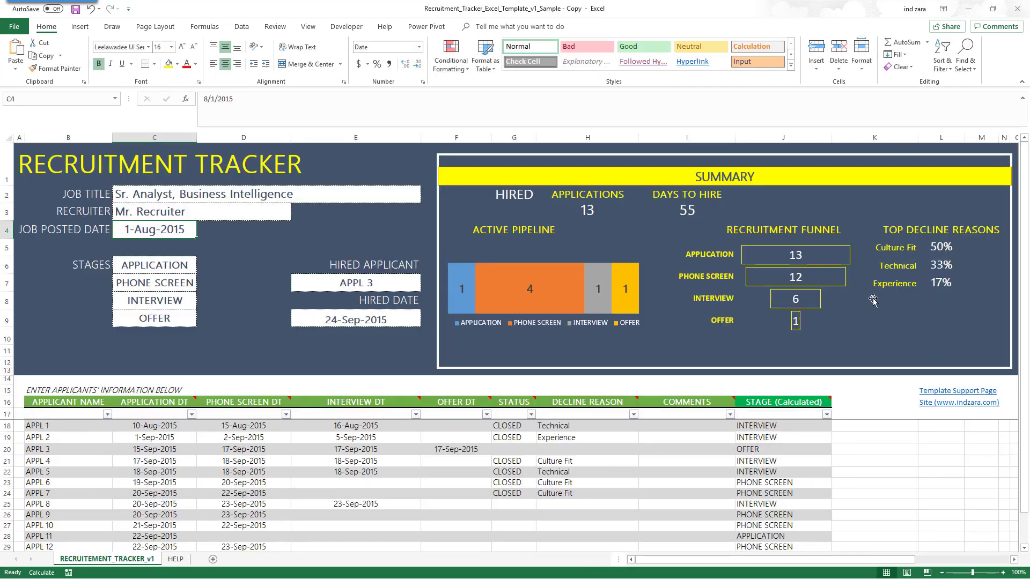
drag(890, 229, 994, 325)
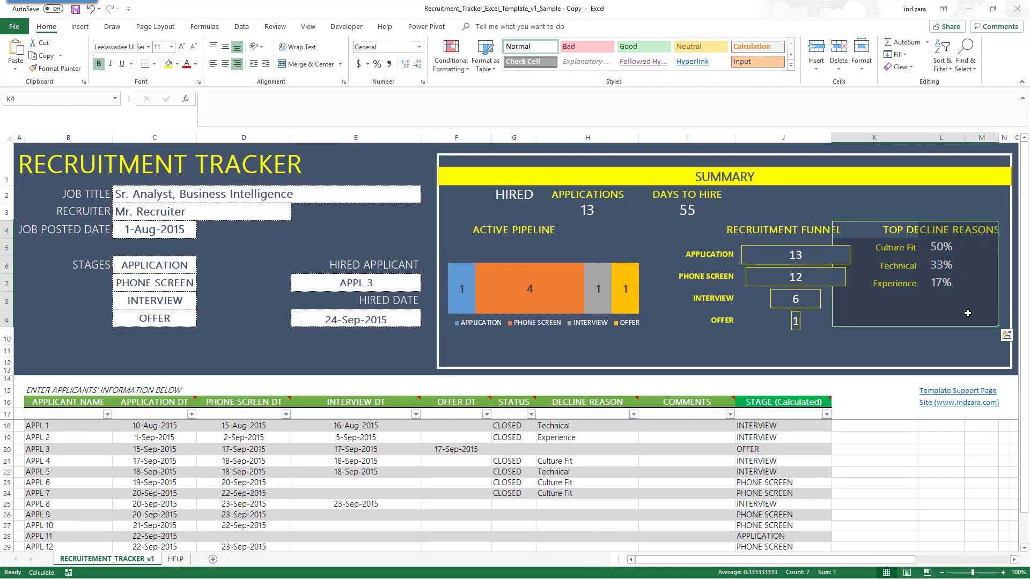
click(933, 422)
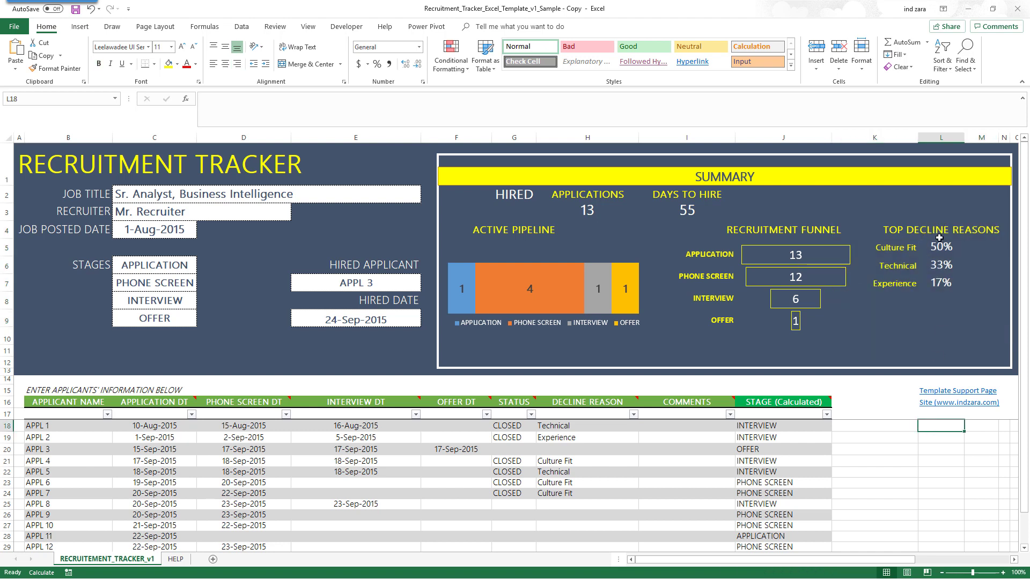